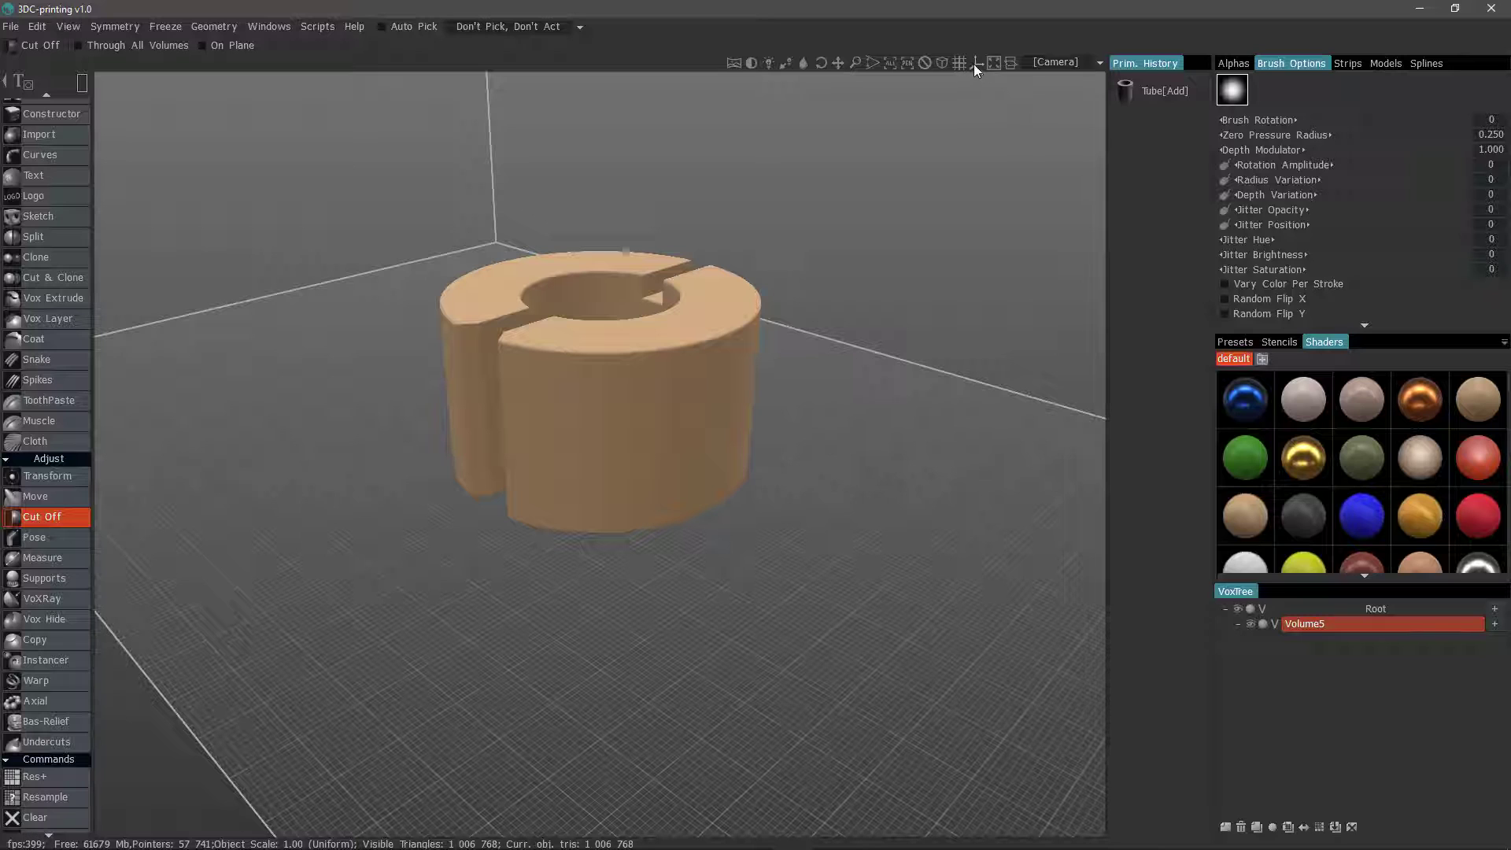
Step: Show the coordinate axes and view the slotted ring from the top in orthographic projection, enlarged and centred
{"action": "left_click", "coordinate": [976, 63]}
{"action": "left_click", "coordinate": [1051, 63]}
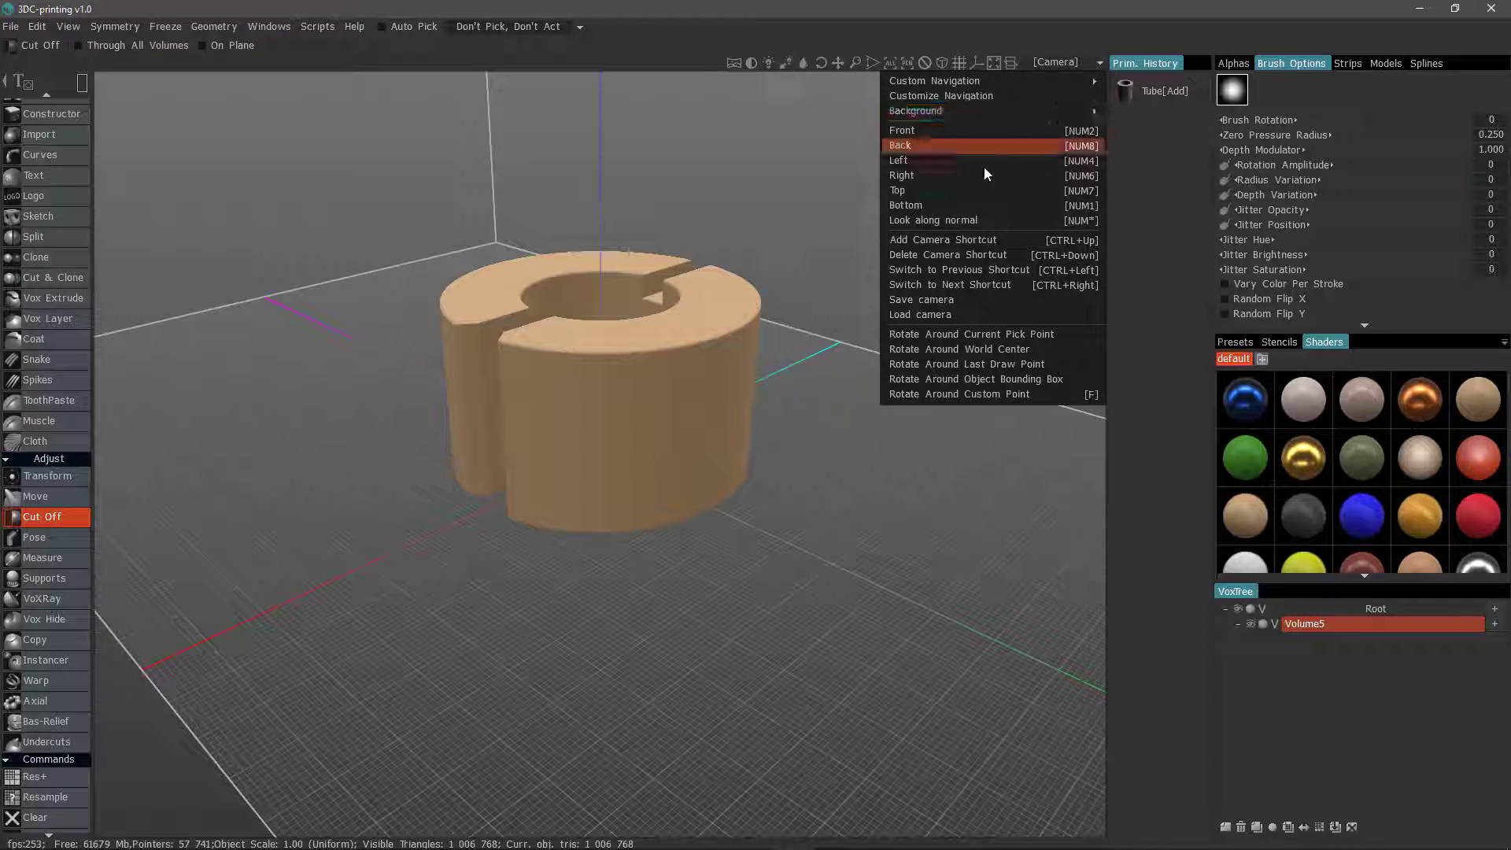
{"action": "left_click", "coordinate": [940, 187]}
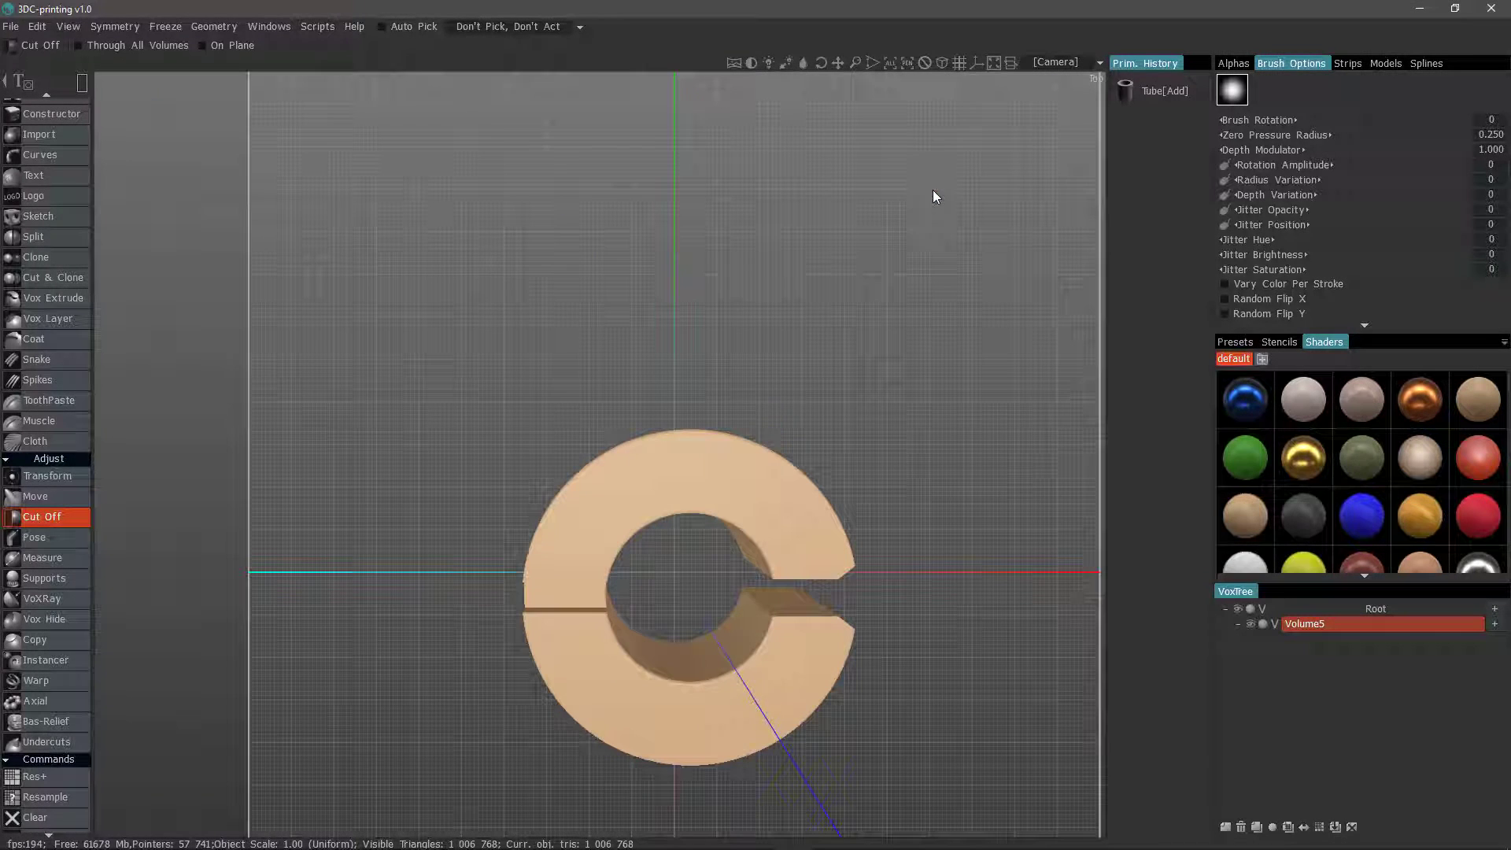
{"action": "left_click", "coordinate": [942, 62]}
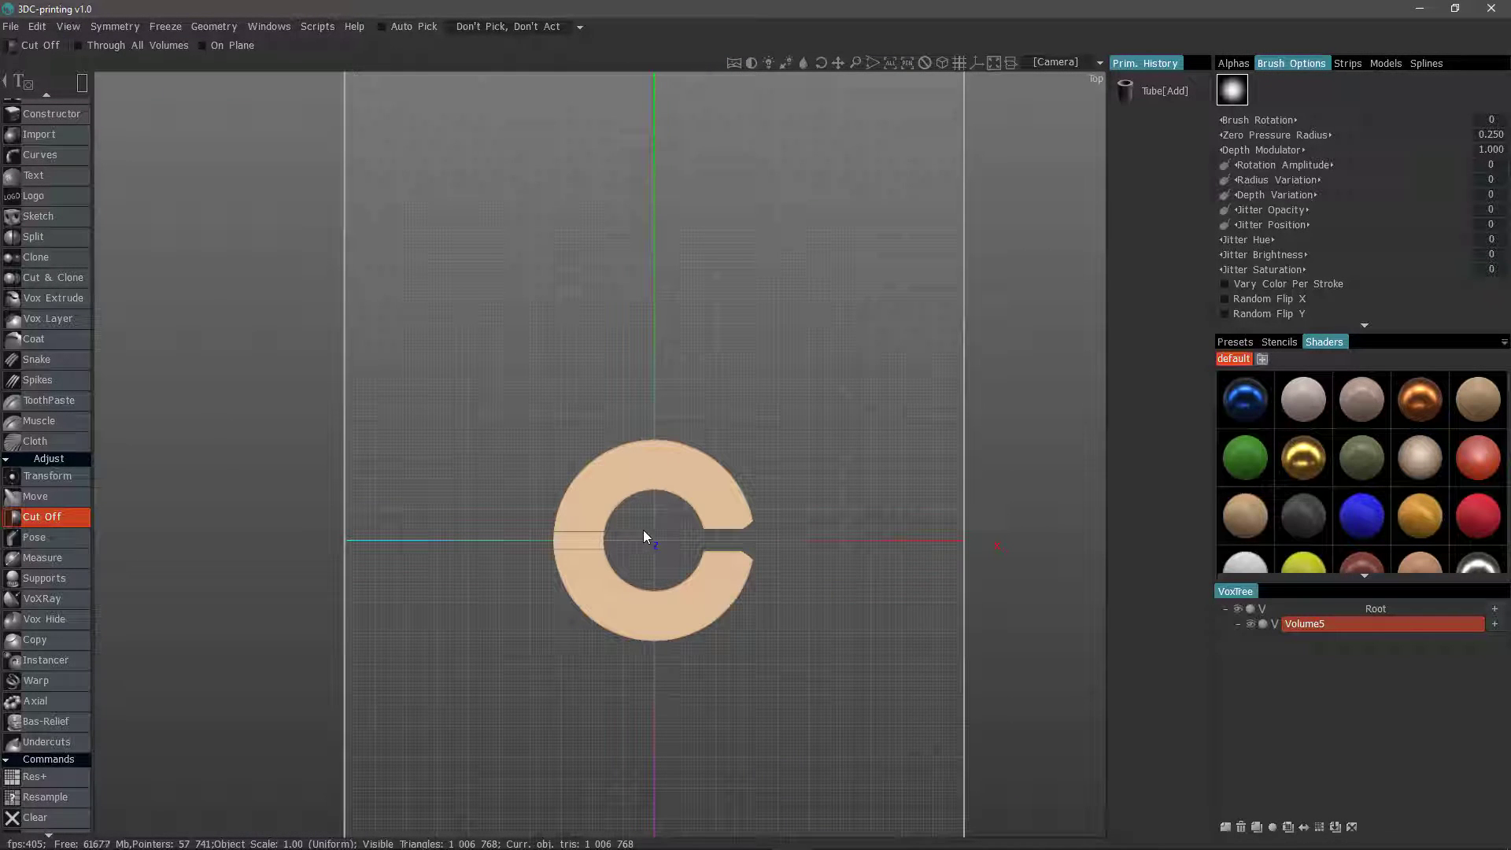
{"action": "right_click_drag", "start_coordinate": [644, 532], "coordinate": [973, 551]}
{"action": "middle_click_drag", "start_coordinate": [806, 642], "coordinate": [650, 384]}
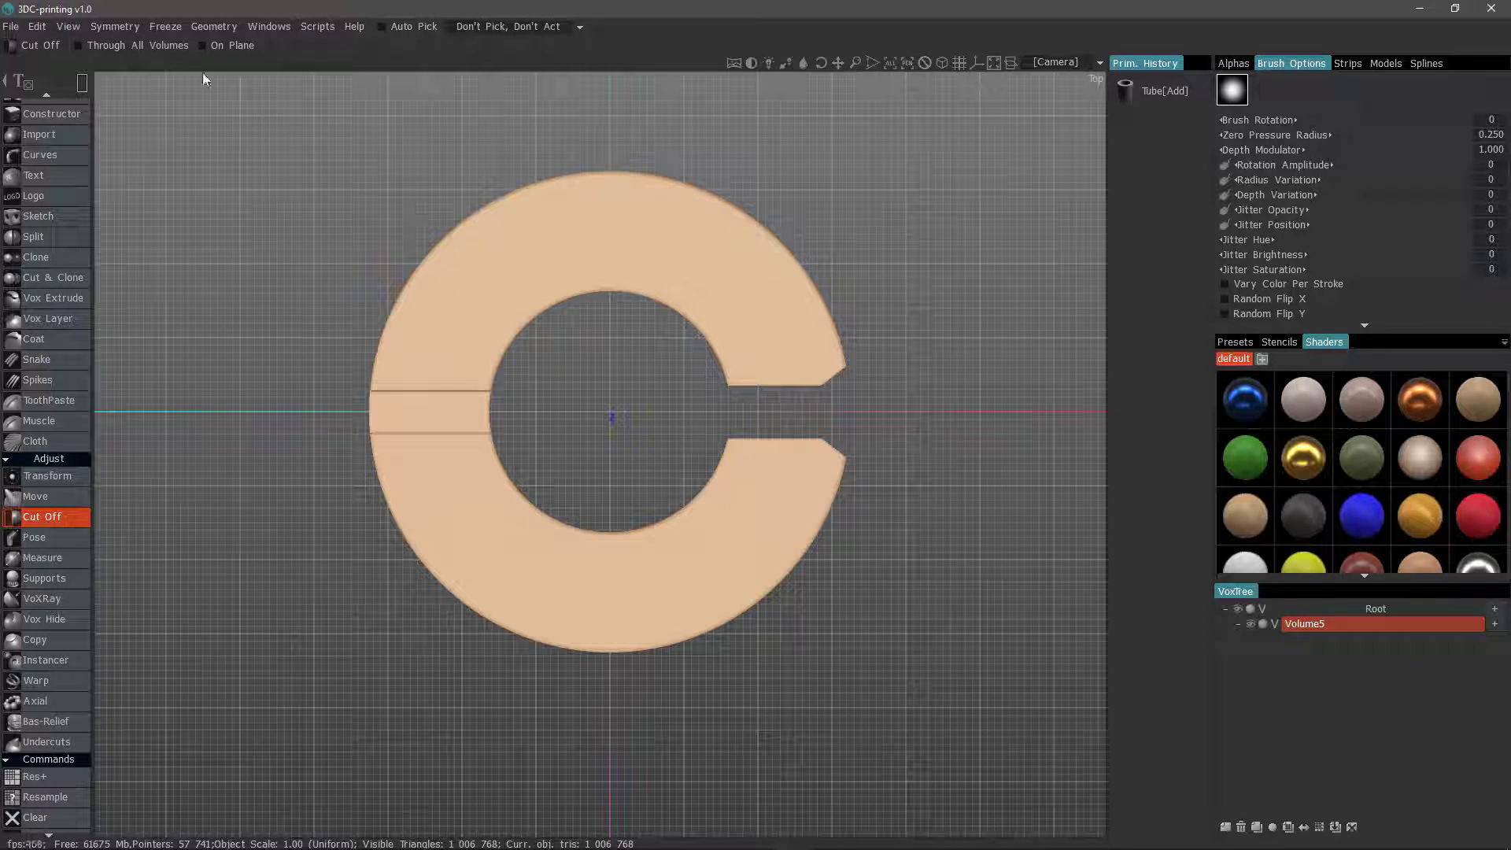
{"action": "left_click", "coordinate": [116, 29]}
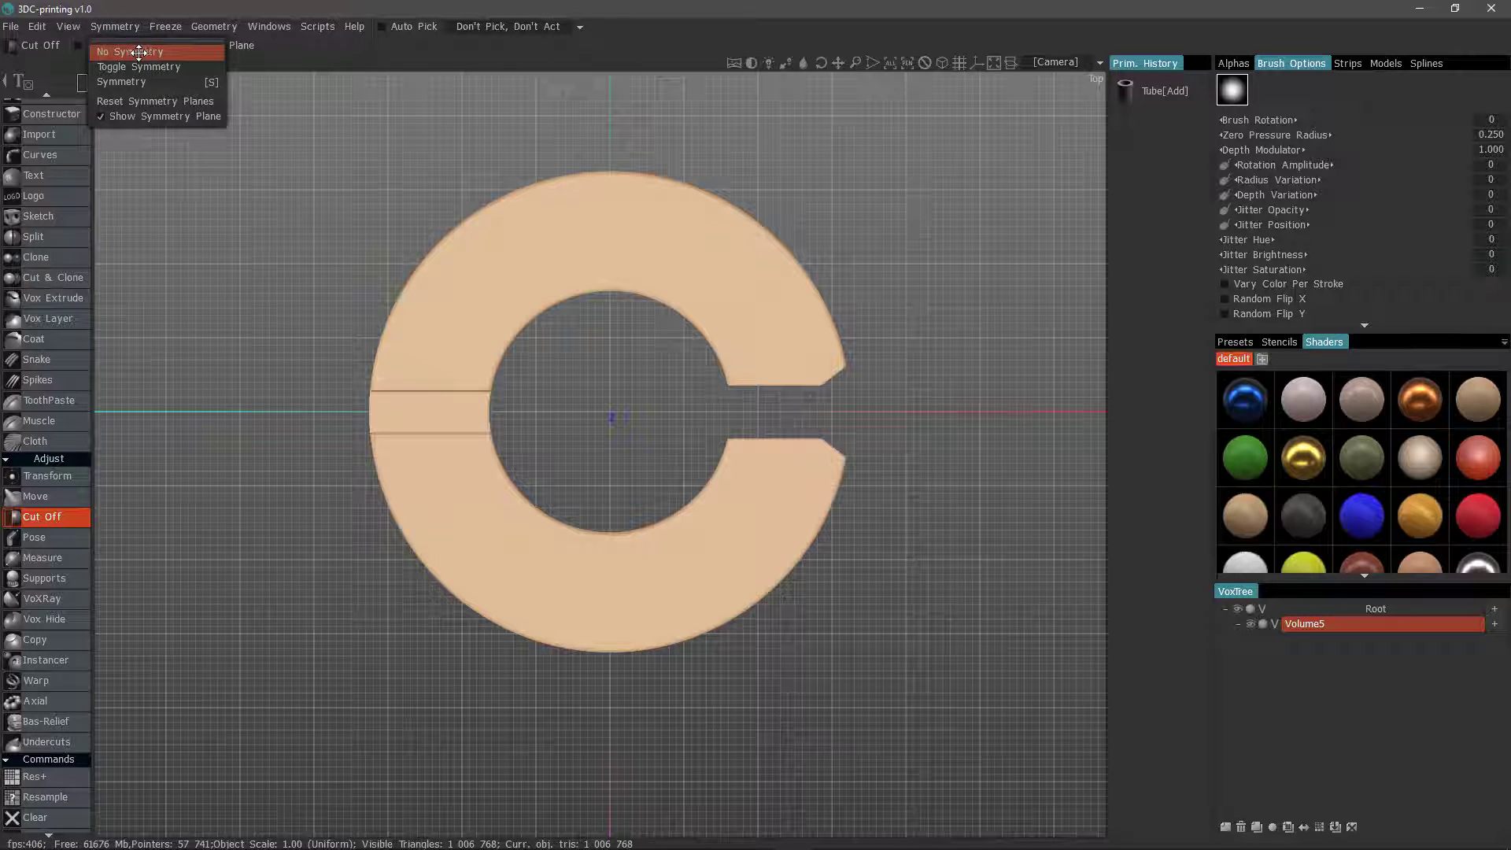
{"action": "left_click", "coordinate": [169, 80]}
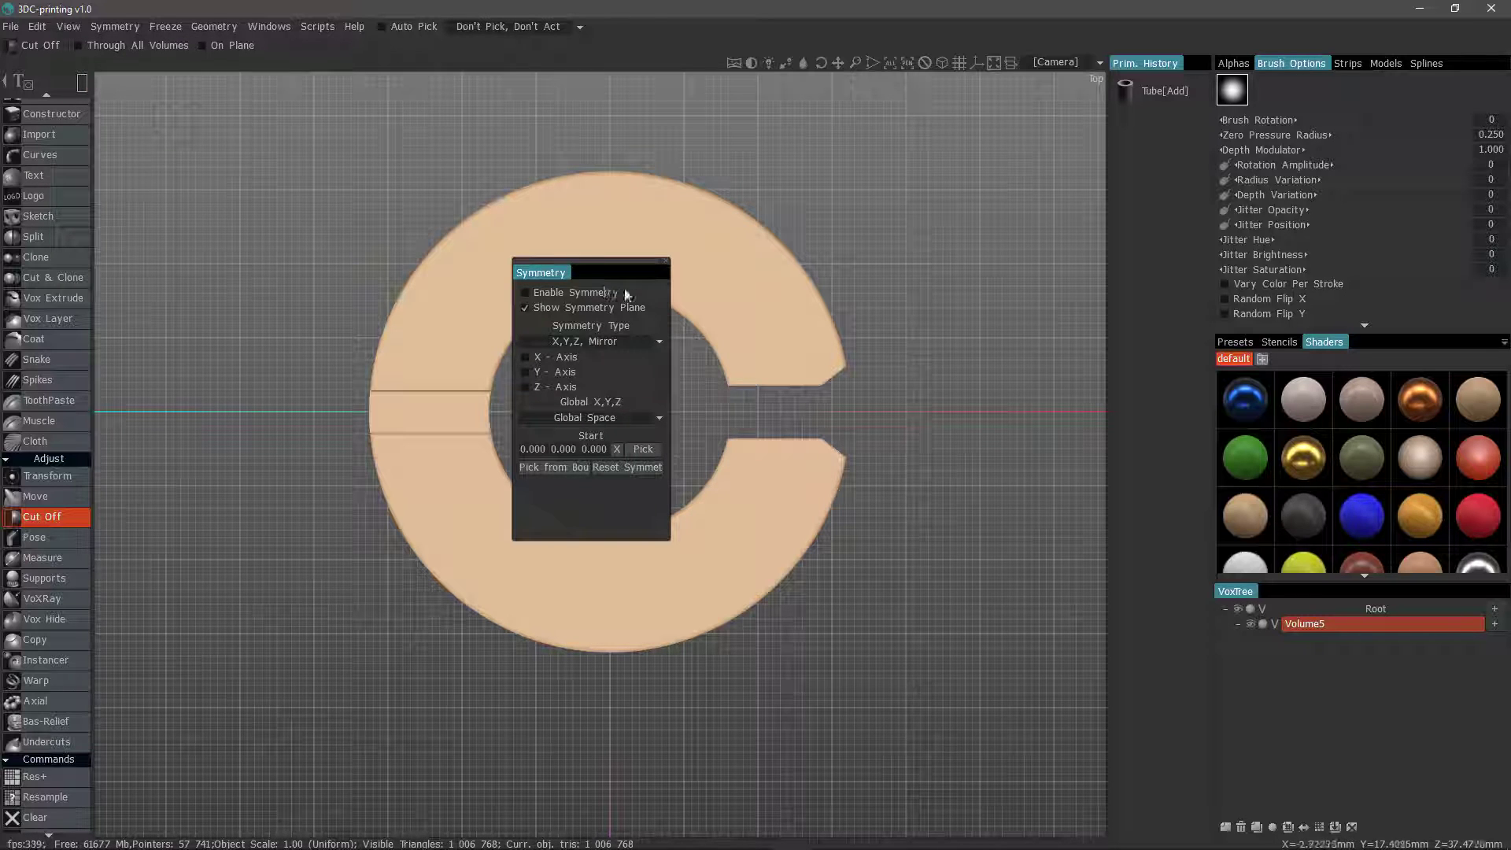
{"action": "left_click_drag", "start_coordinate": [603, 272], "coordinate": [246, 134]}
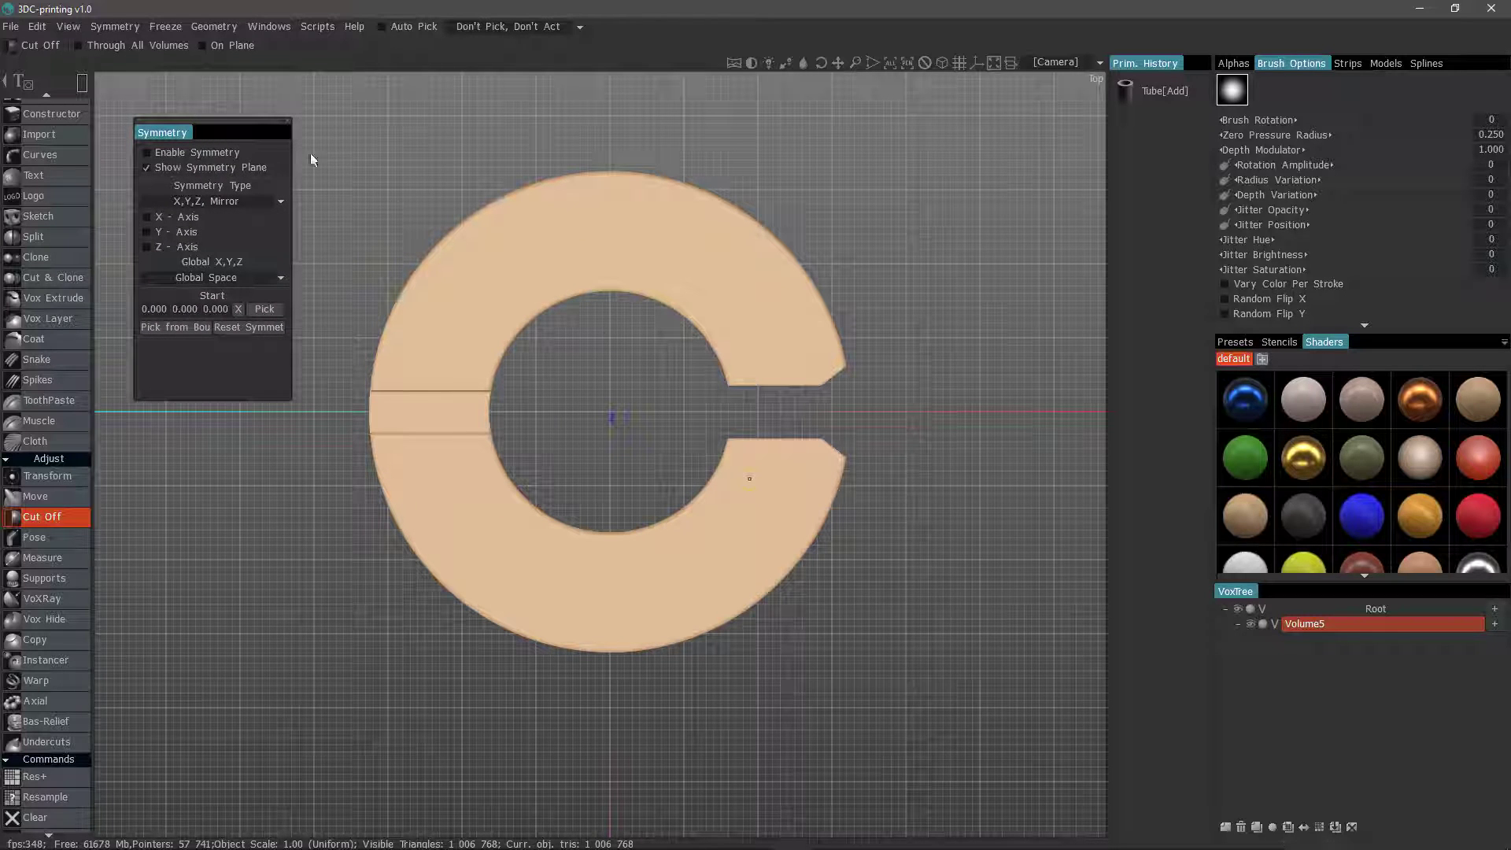
{"action": "left_click", "coordinate": [290, 127]}
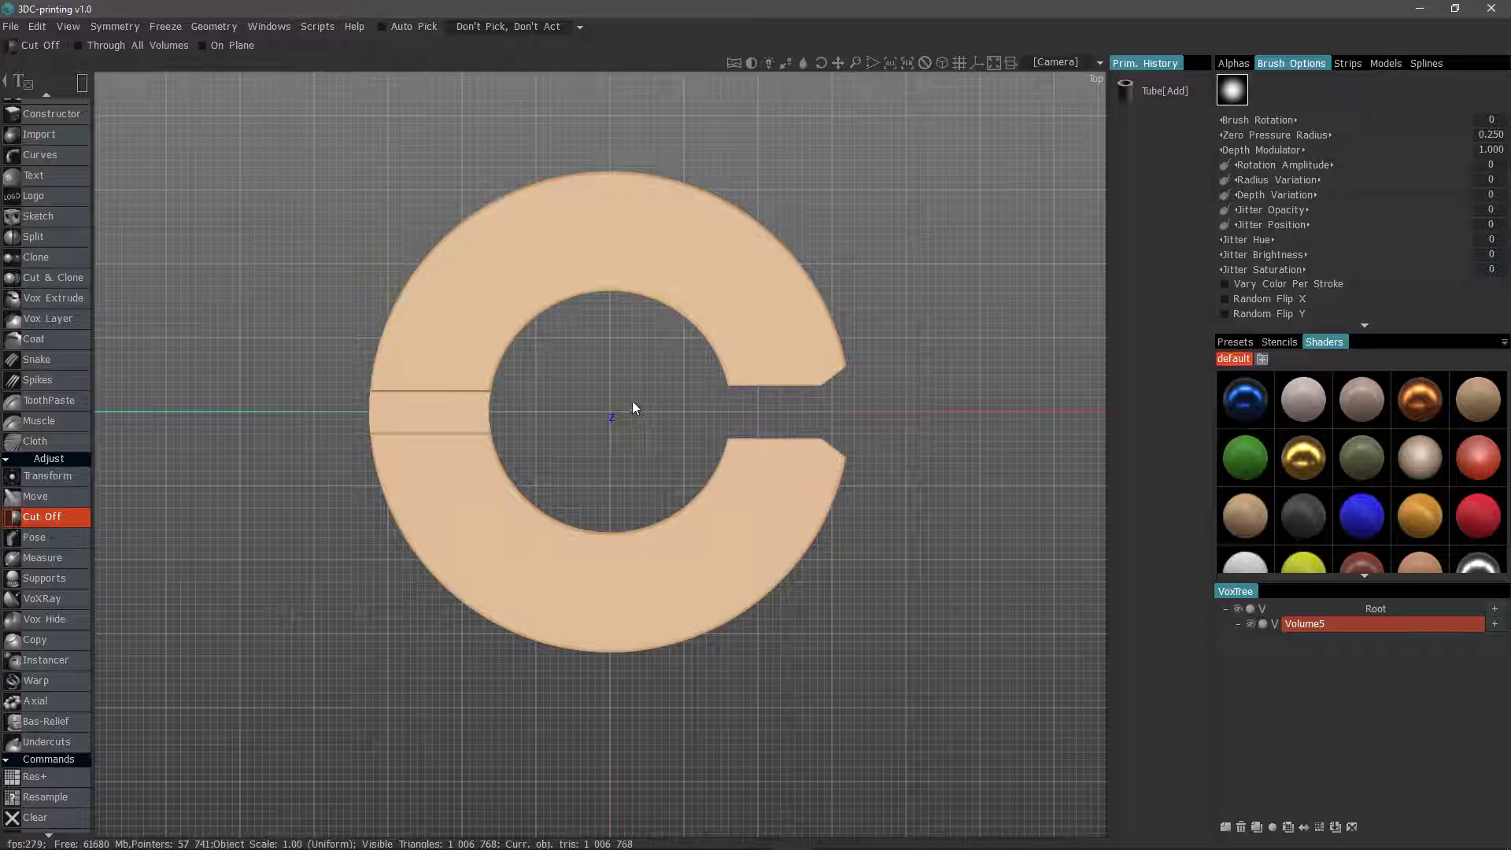
Step: Open the symmetry settings and enable X,Y,Z Mirror symmetry across the Y axis in Global Space
{"action": "key", "text": "s"}
{"action": "key", "text": "s"}
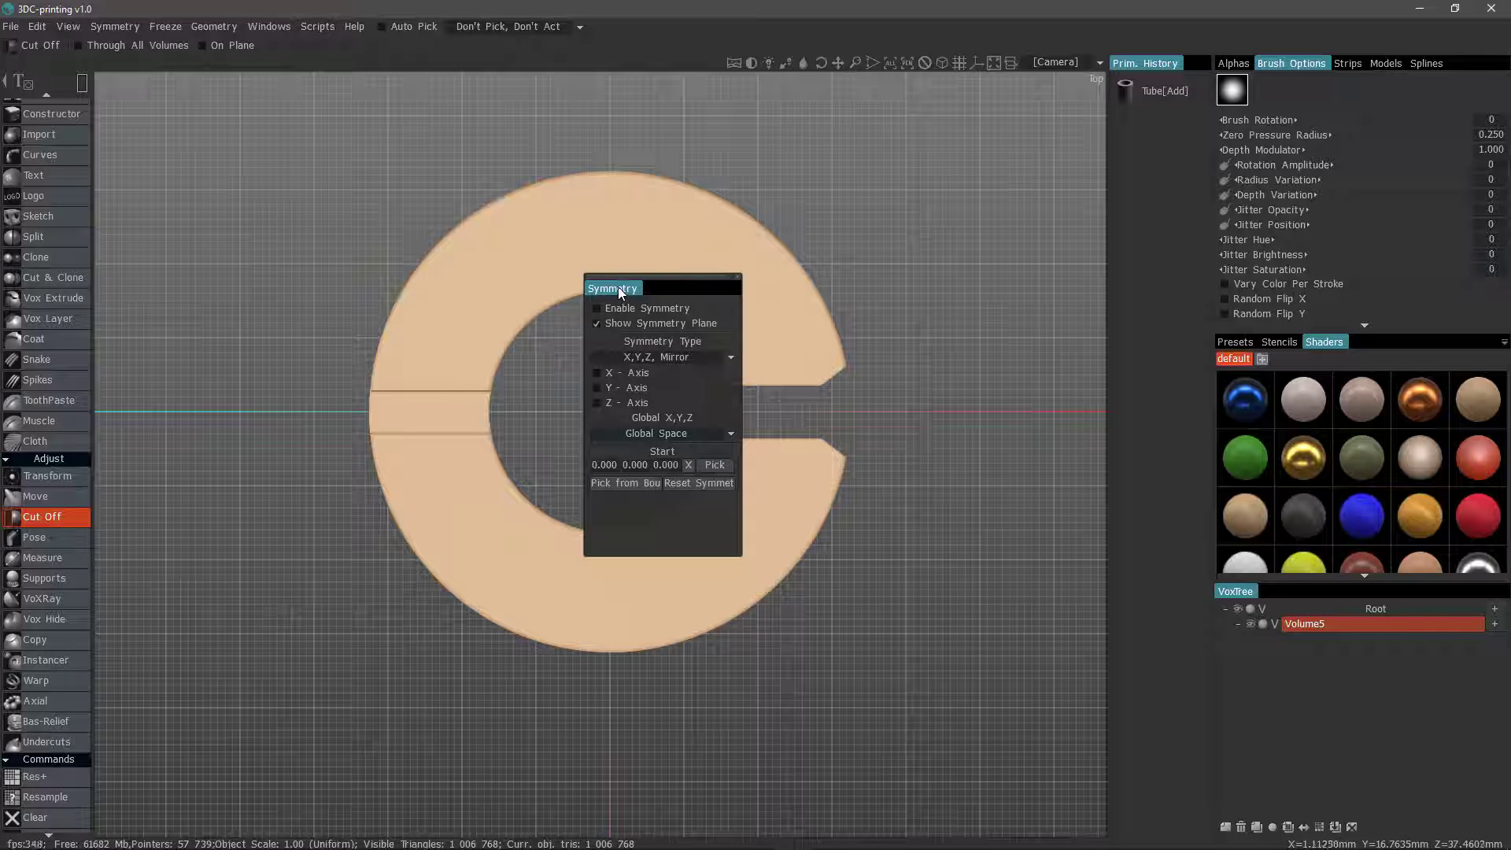
{"action": "left_click_drag", "start_coordinate": [618, 290], "coordinate": [961, 139]}
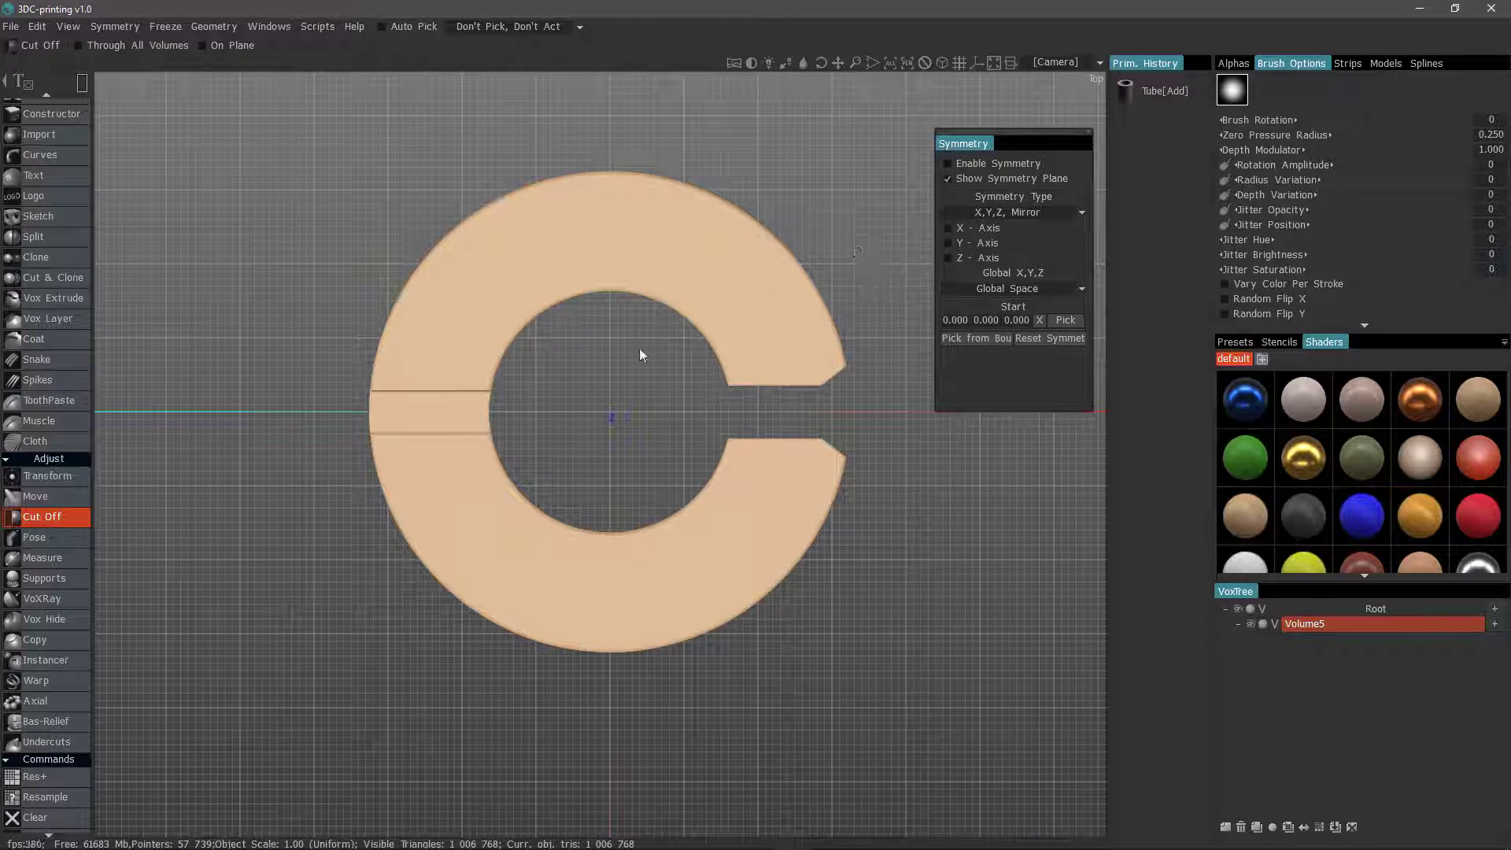
{"action": "mouse_move", "coordinate": [621, 389]}
{"action": "right_mouse_down"}
{"action": "mouse_move", "coordinate": [665, 402]}
{"action": "mouse_move", "coordinate": [625, 398]}
{"action": "right_mouse_up"}
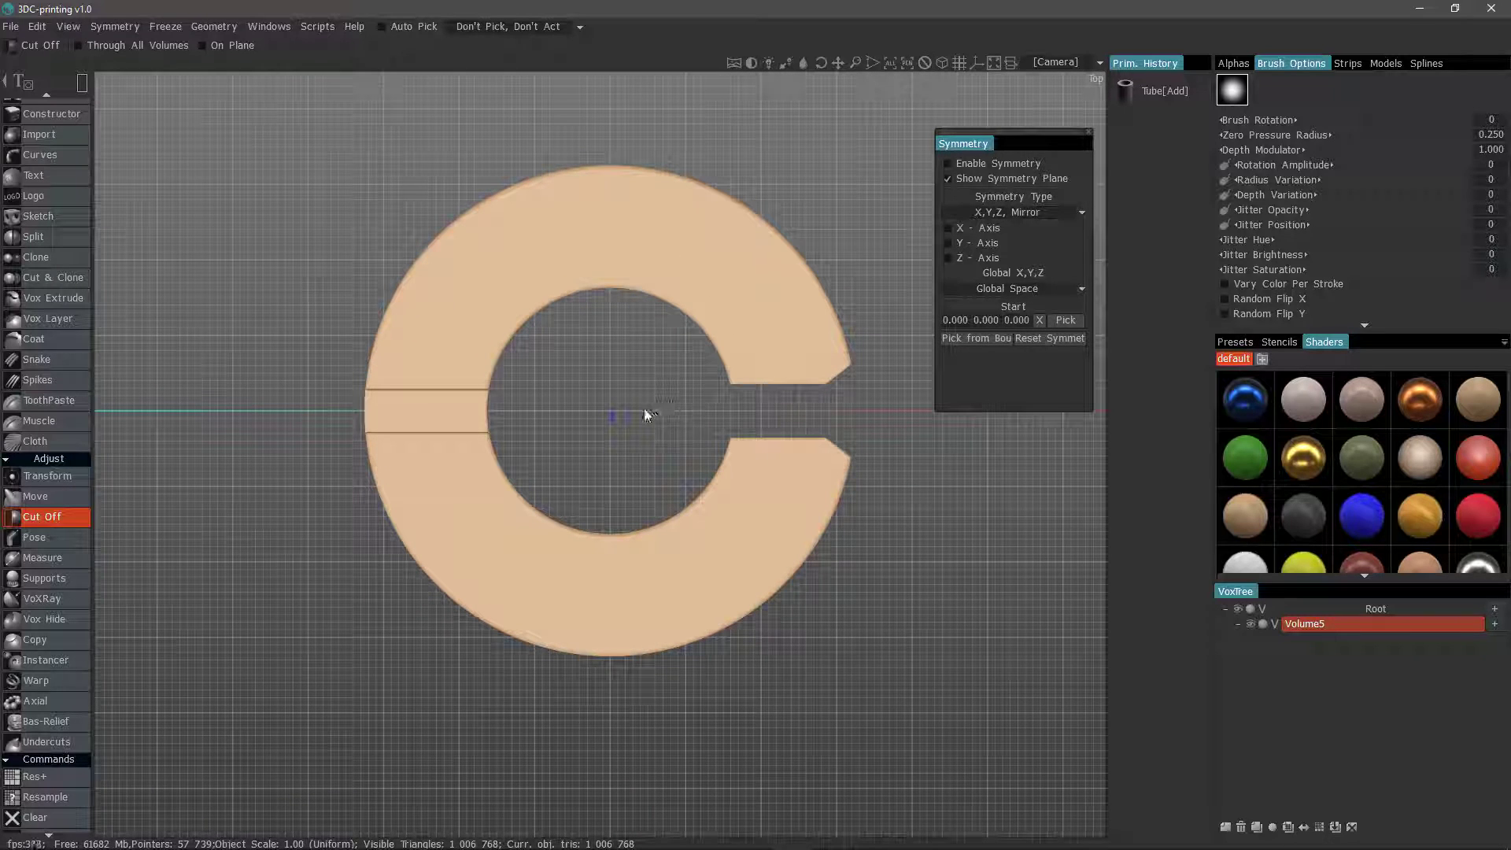
{"action": "left_click", "coordinate": [947, 163]}
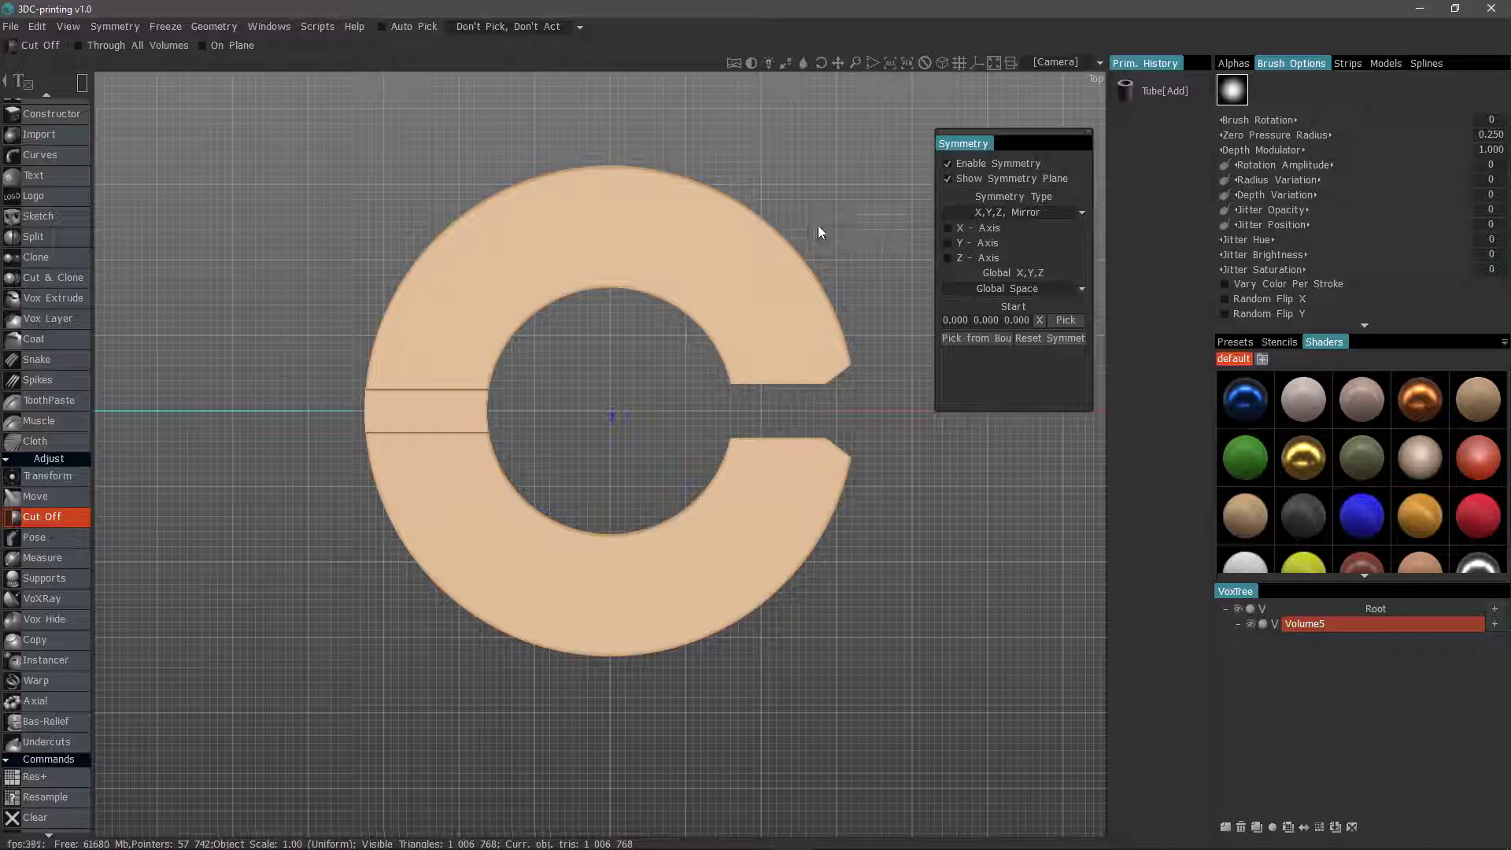
{"action": "scroll", "coordinate": [597, 391], "scroll_direction": "down", "scroll_amount": 5}
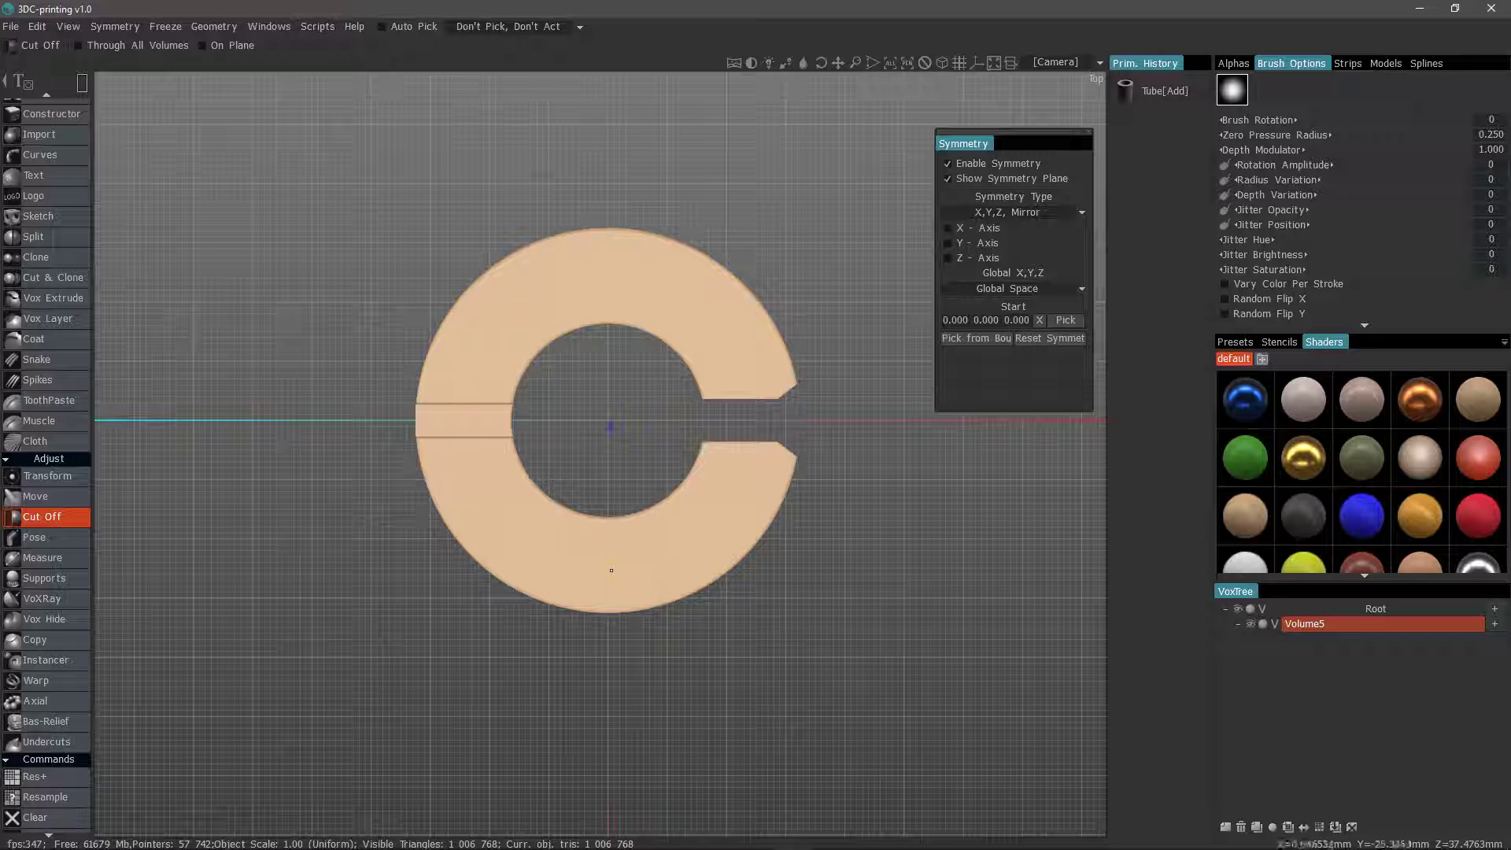
{"action": "left_click", "coordinate": [948, 243]}
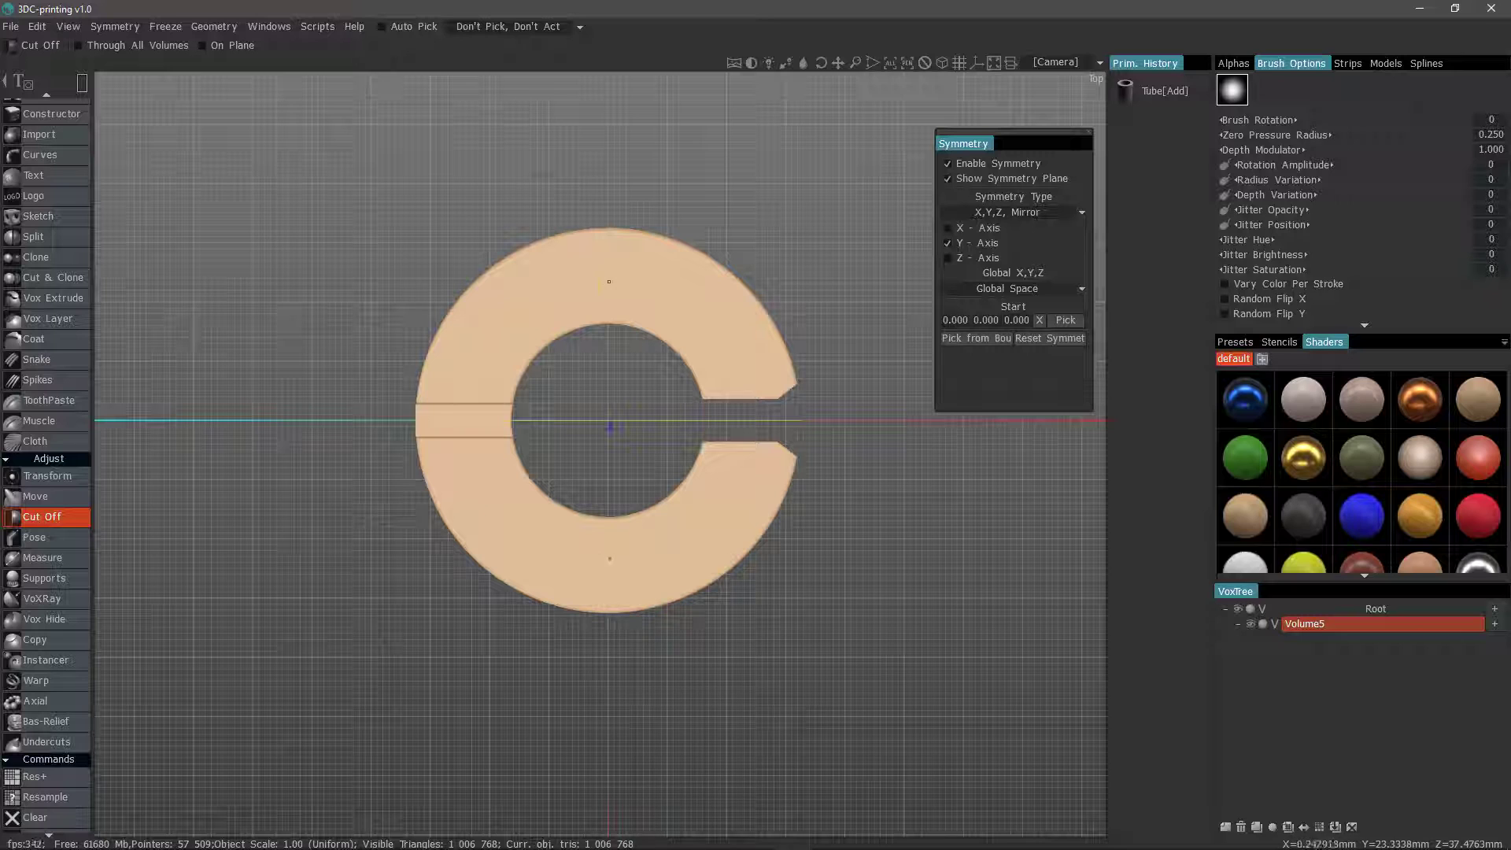
Step: Set the Cut Off shape to a circle, try a mirrored pair of holes through the ring, and undo that cut
{"action": "key", "text": "e"}
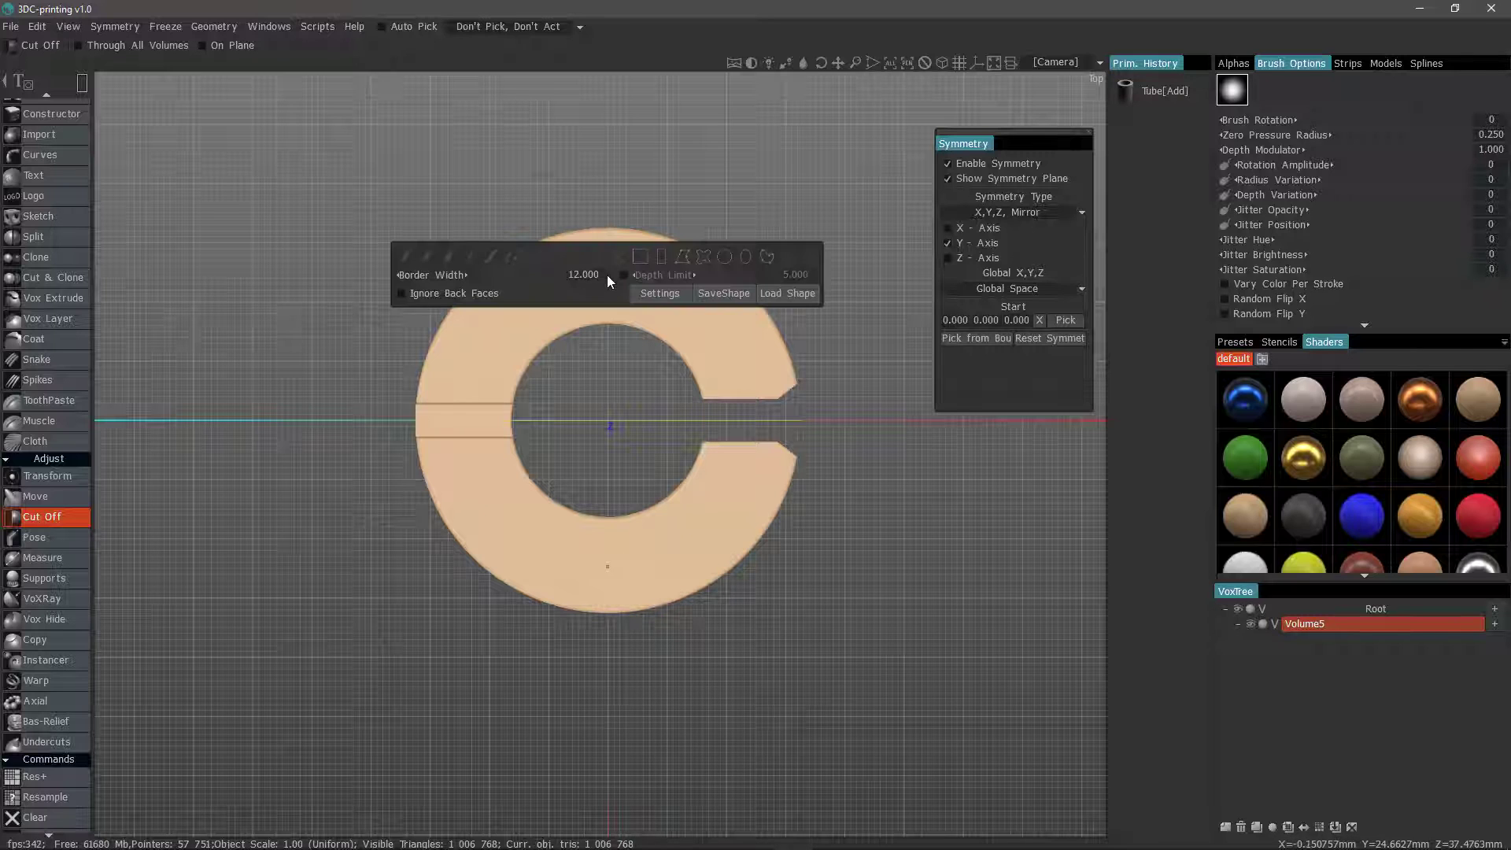
{"action": "left_click", "coordinate": [726, 257]}
{"action": "left_click_drag", "start_coordinate": [607, 267], "coordinate": [622, 280]}
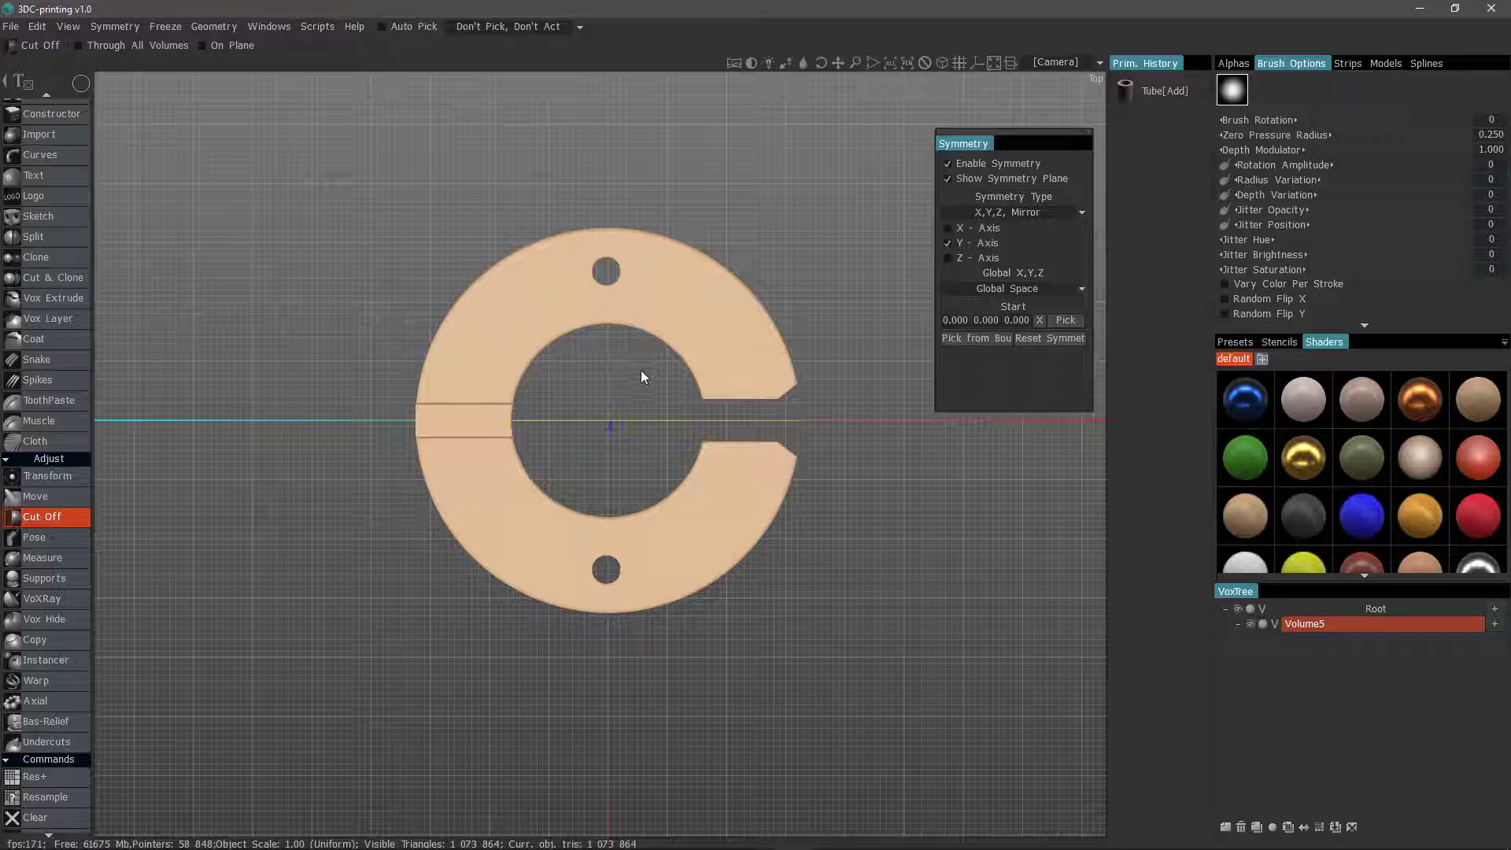
{"action": "key", "text": "ctrl+z"}
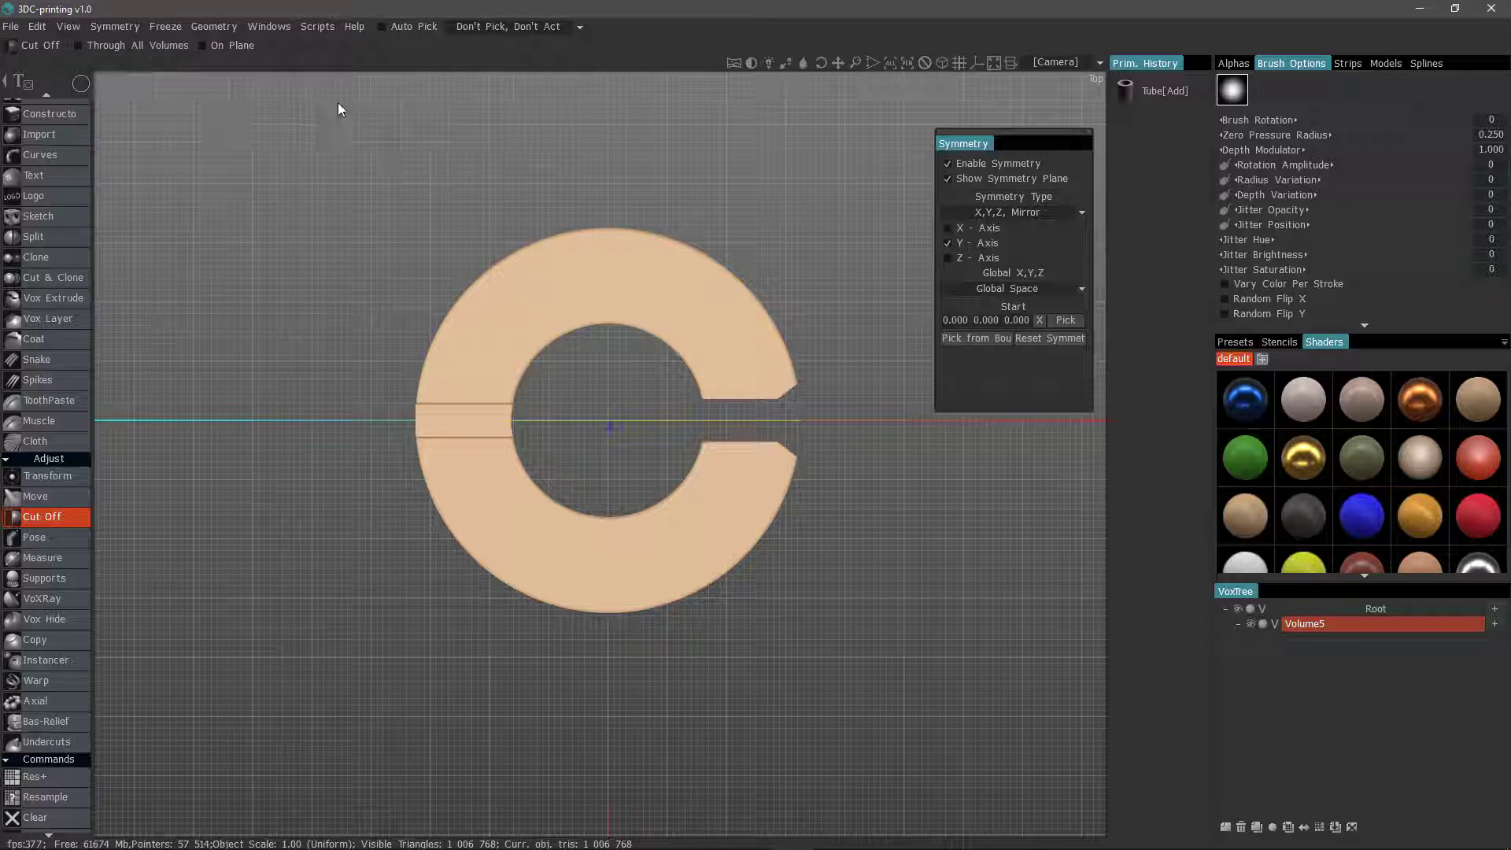
Step: Cut a mirrored pair of small circular blind holes into the ring's top face and inspect the underside
{"action": "mouse_move", "coordinate": [101, 92]}
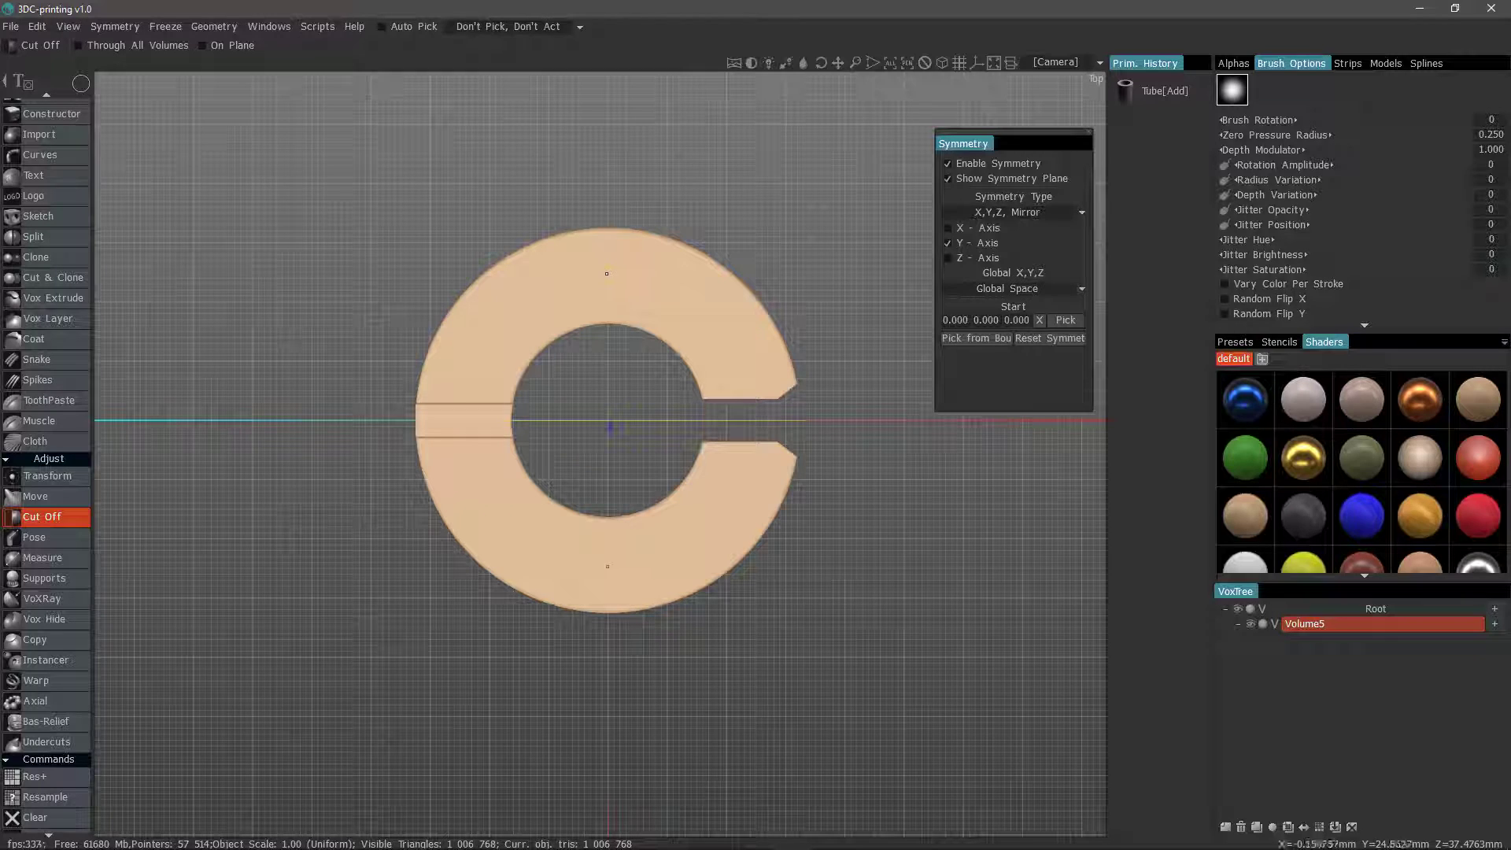
{"action": "left_click_drag", "start_coordinate": [608, 274], "coordinate": [621, 280]}
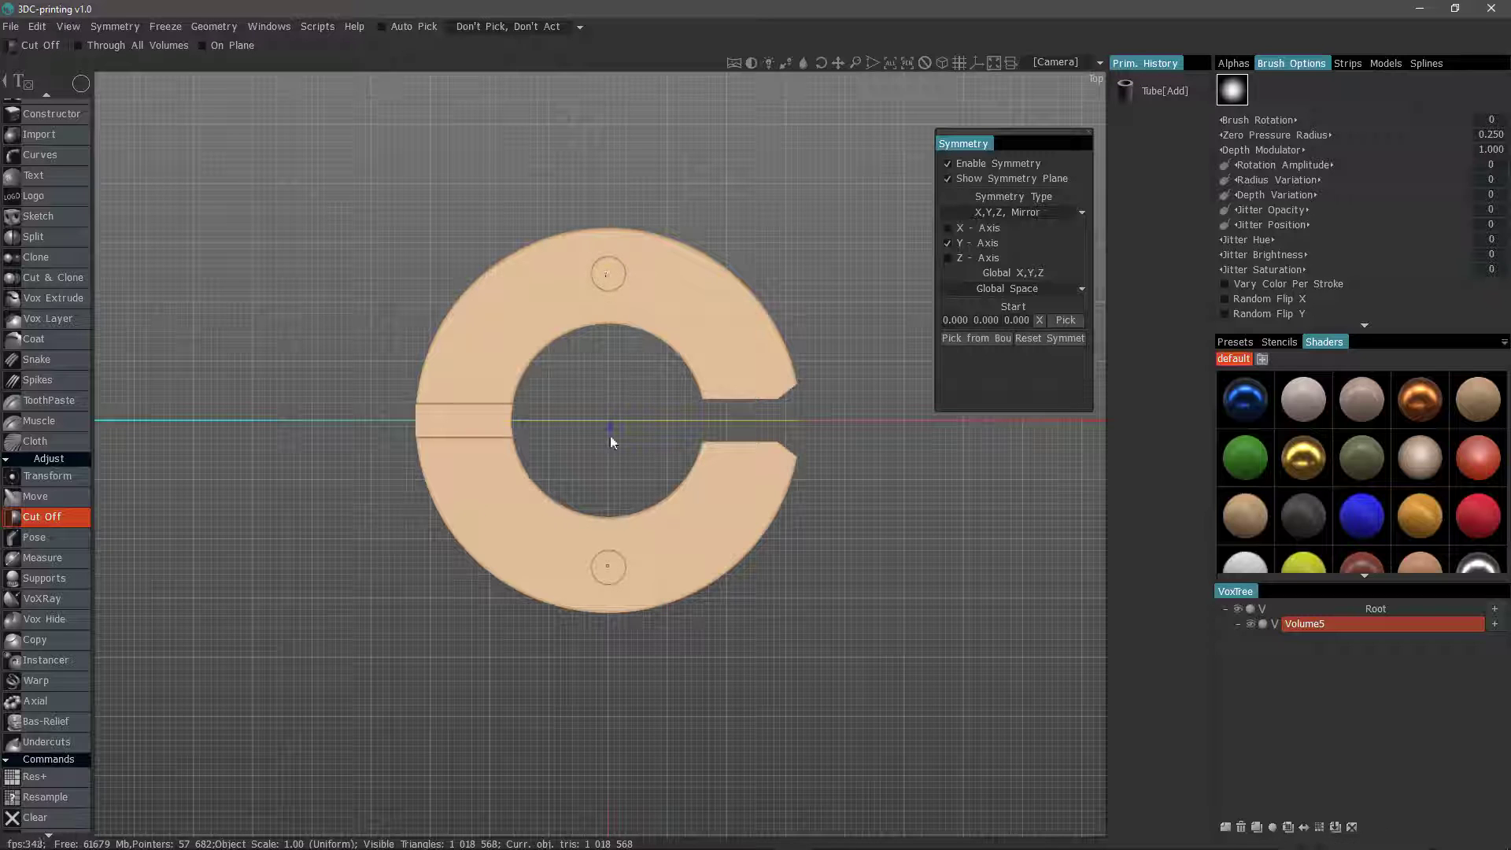
{"action": "middle_click_drag", "start_coordinate": [595, 299], "coordinate": [525, 598]}
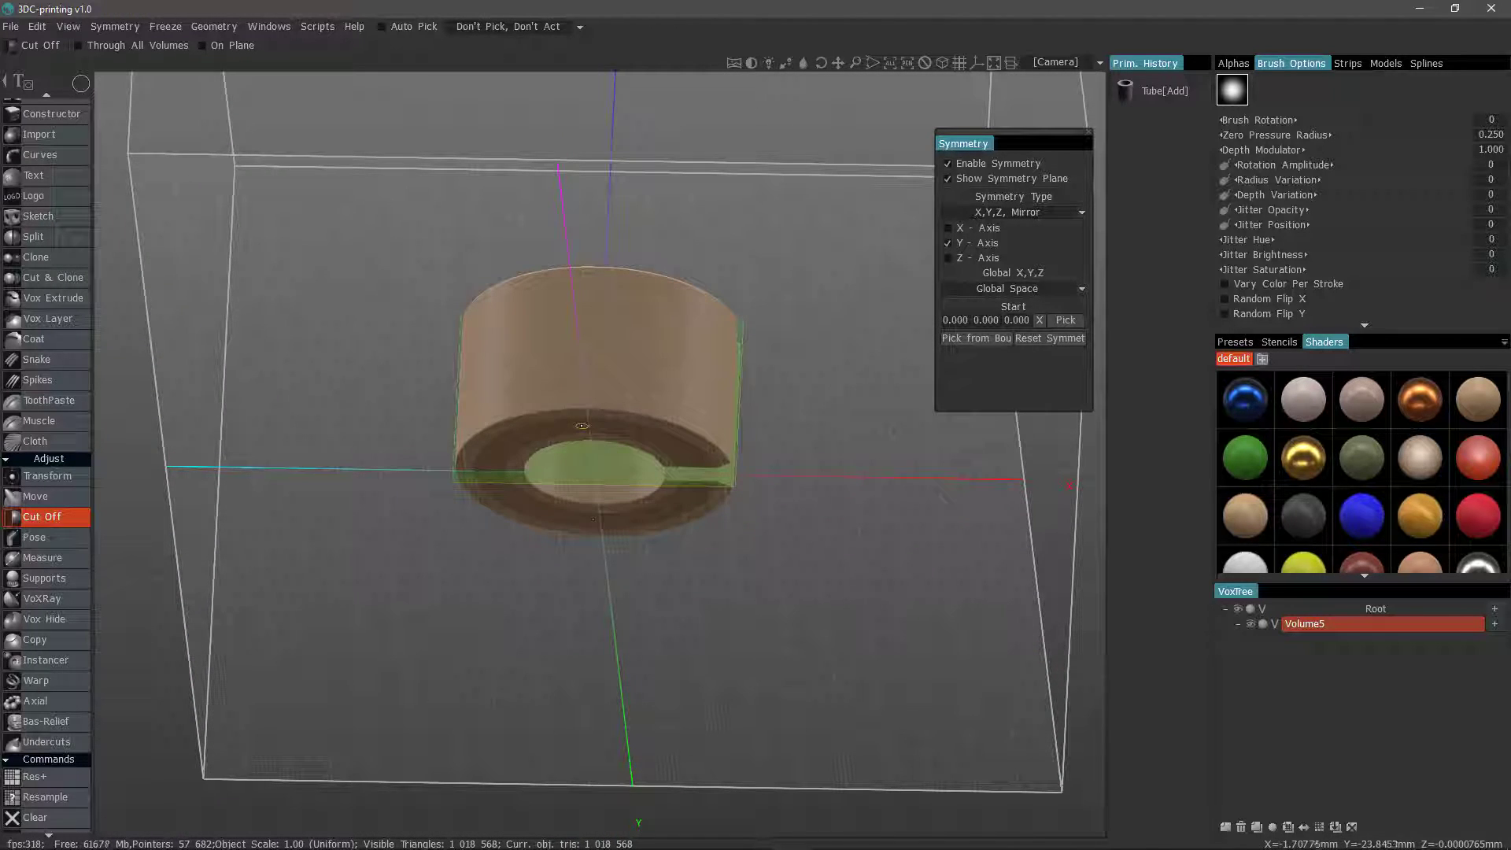
{"action": "middle_click_drag", "start_coordinate": [580, 426], "coordinate": [922, 262]}
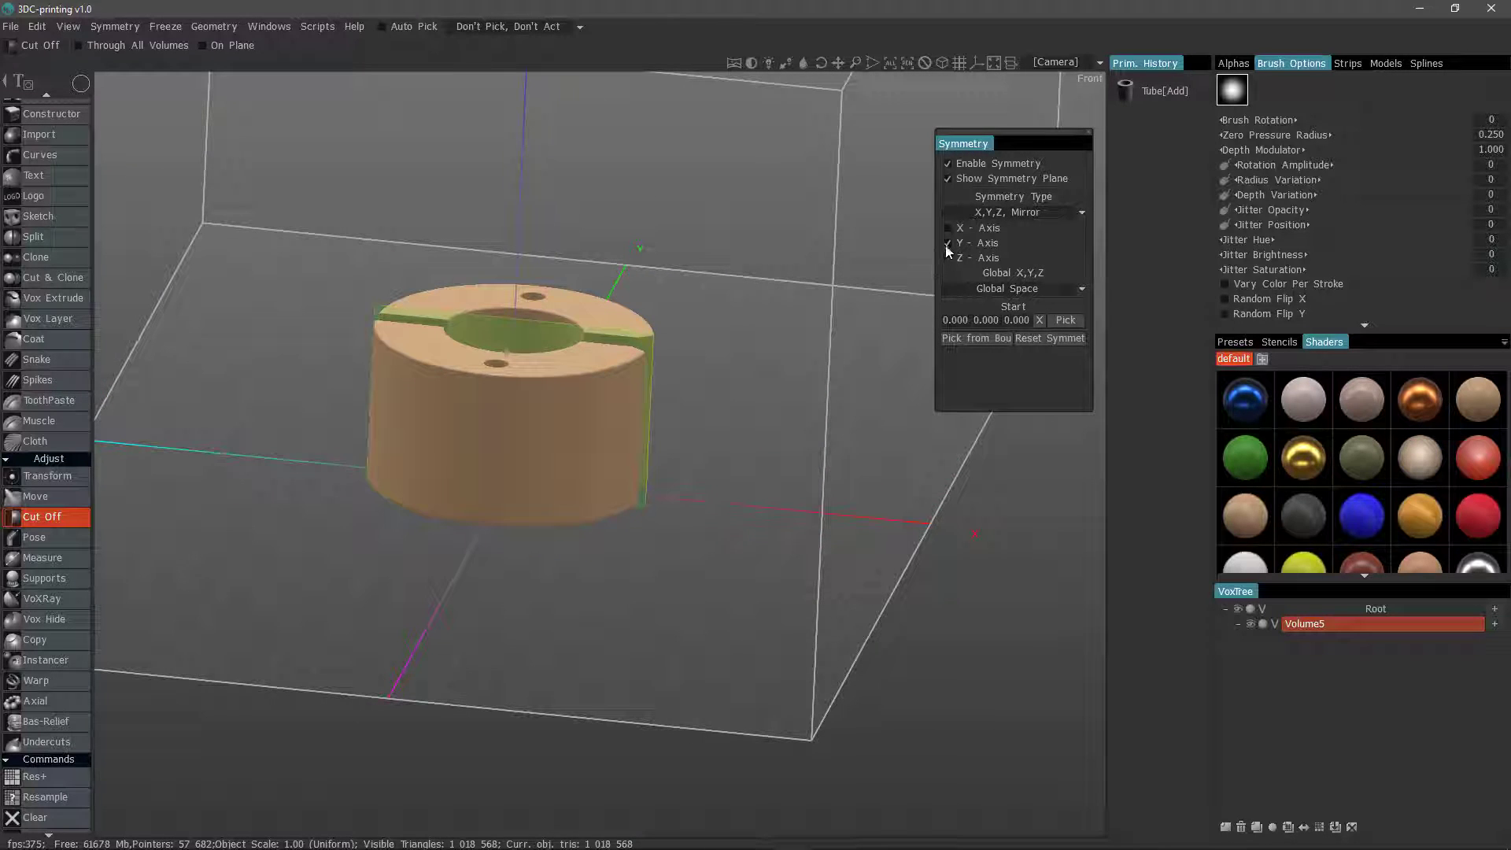
Step: Switch the mirror symmetry from the Y axis to the Z axis only
{"action": "left_click", "coordinate": [949, 259]}
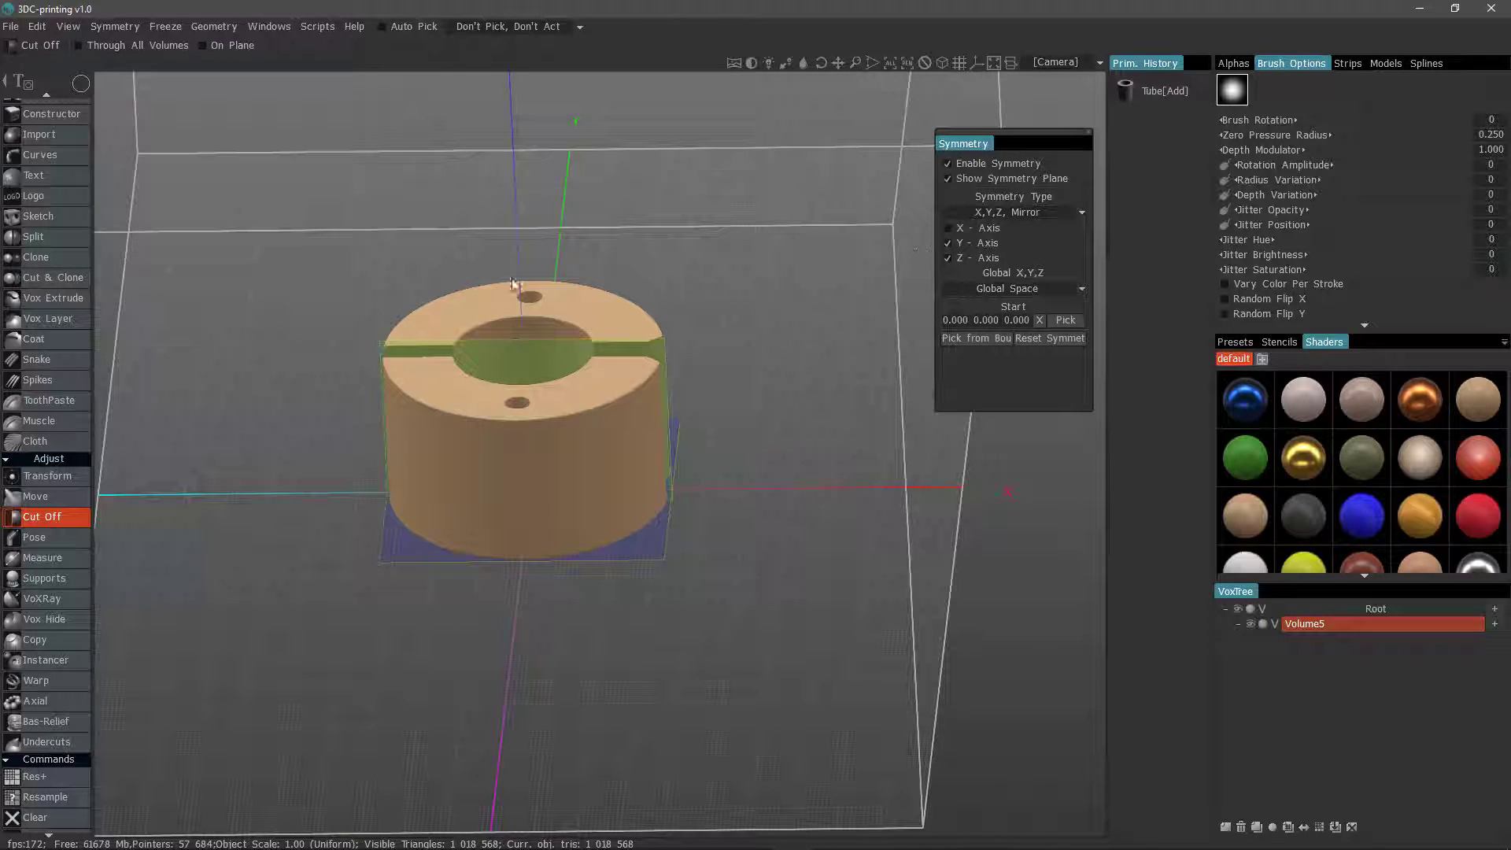
{"action": "middle_click_drag", "start_coordinate": [513, 283], "coordinate": [485, 258]}
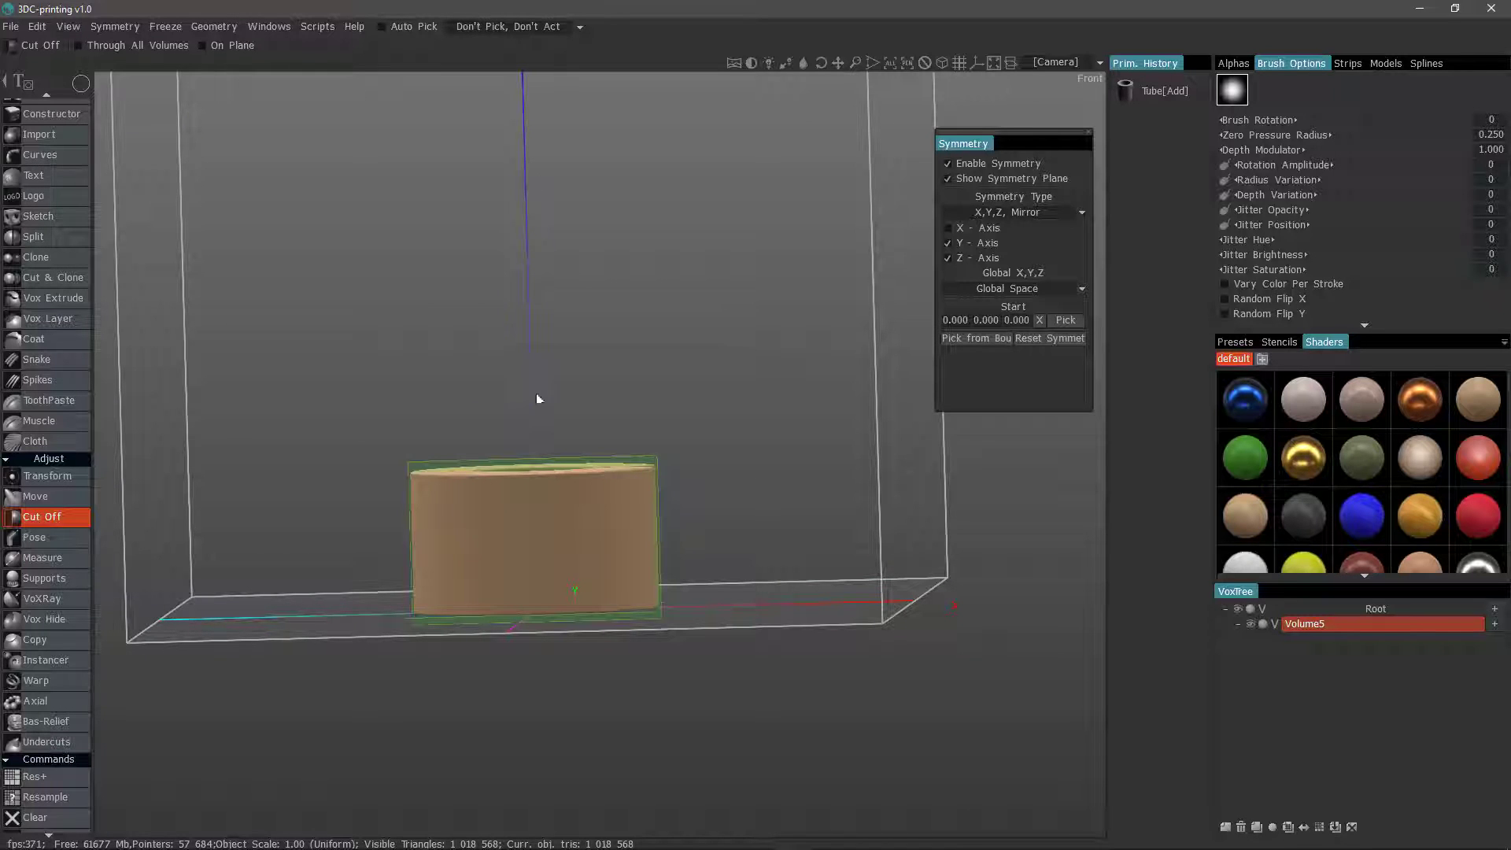
{"action": "middle_click_drag", "start_coordinate": [591, 442], "coordinate": [587, 346]}
{"action": "left_click", "coordinate": [949, 243]}
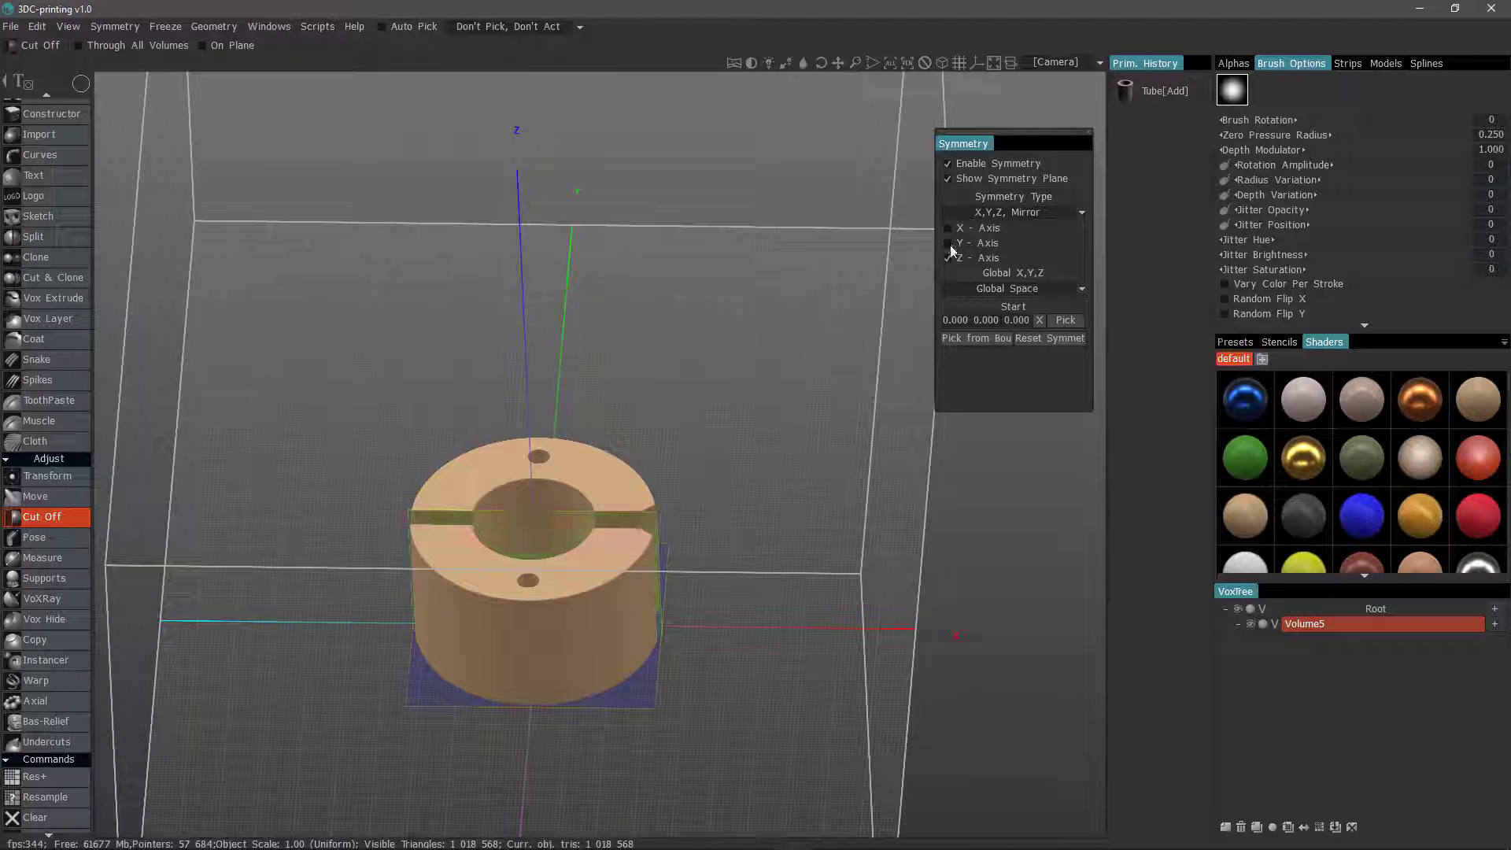
Step: Centre the Z symmetry plane halfway up the ring by picking the symmetry start point from its bounds
{"action": "middle_click_drag", "start_coordinate": [906, 300], "coordinate": [580, 467]}
{"action": "scroll", "coordinate": [626, 468], "scroll_direction": "up", "scroll_amount": 4}
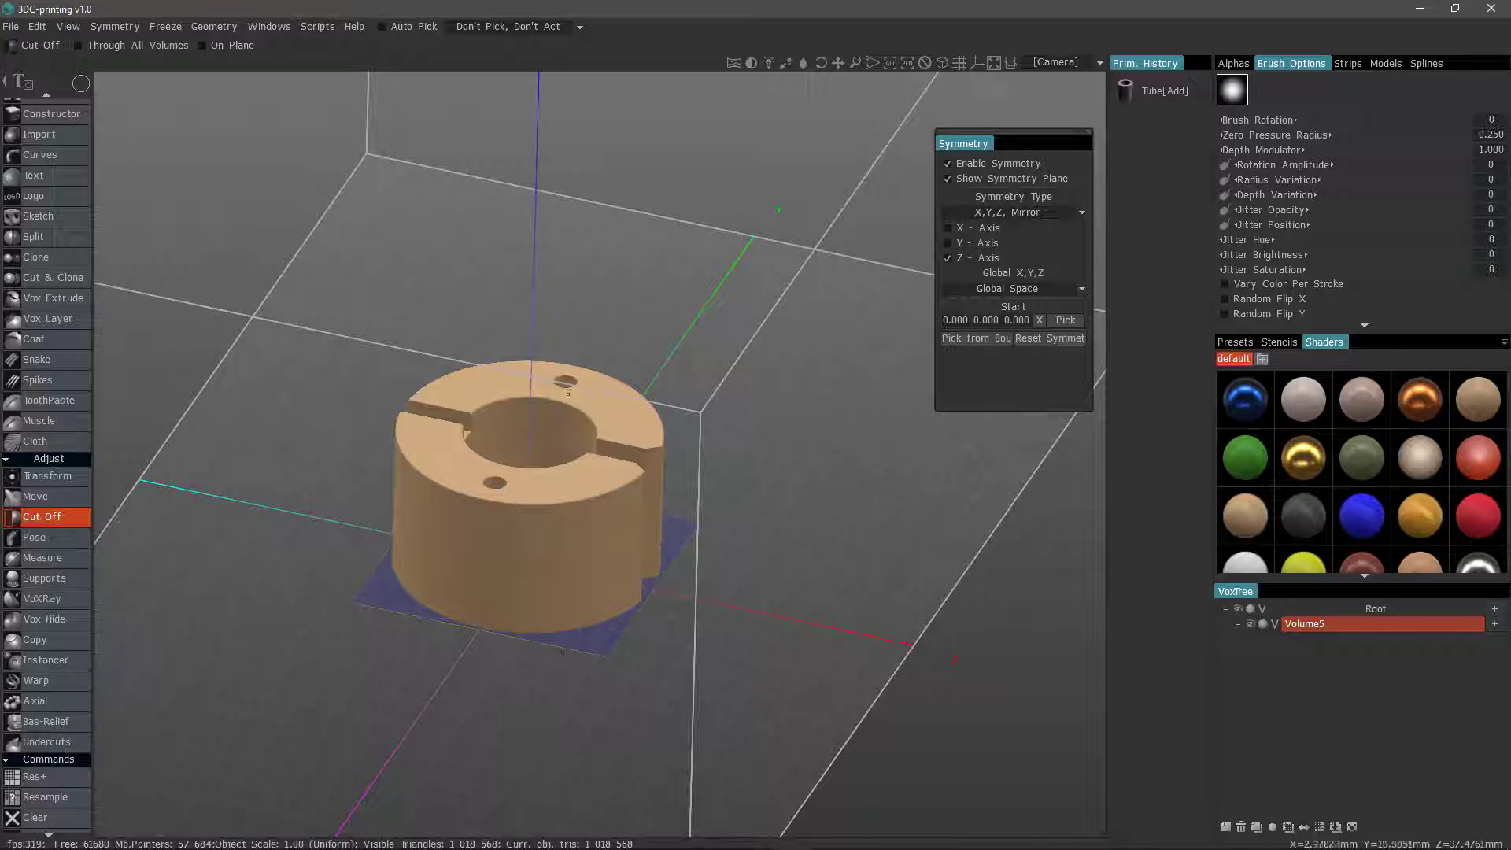
{"action": "left_click_drag", "start_coordinate": [438, 674], "coordinate": [535, 472], "text": "alt"}
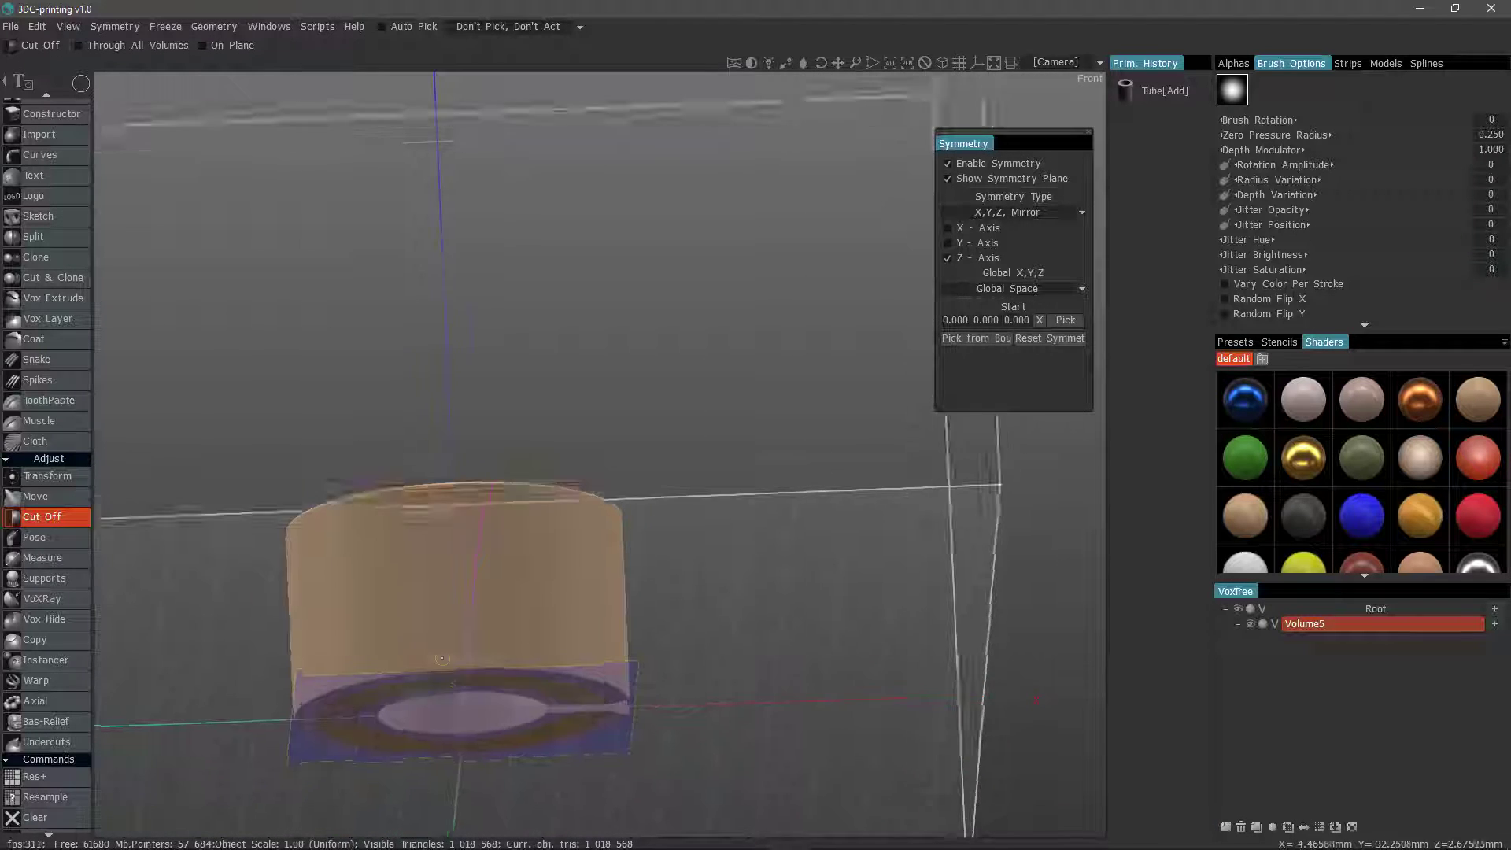
{"action": "left_click_drag", "start_coordinate": [442, 658], "coordinate": [580, 499], "text": "alt"}
{"action": "scroll", "coordinate": [579, 496], "scroll_direction": "down", "scroll_amount": 2}
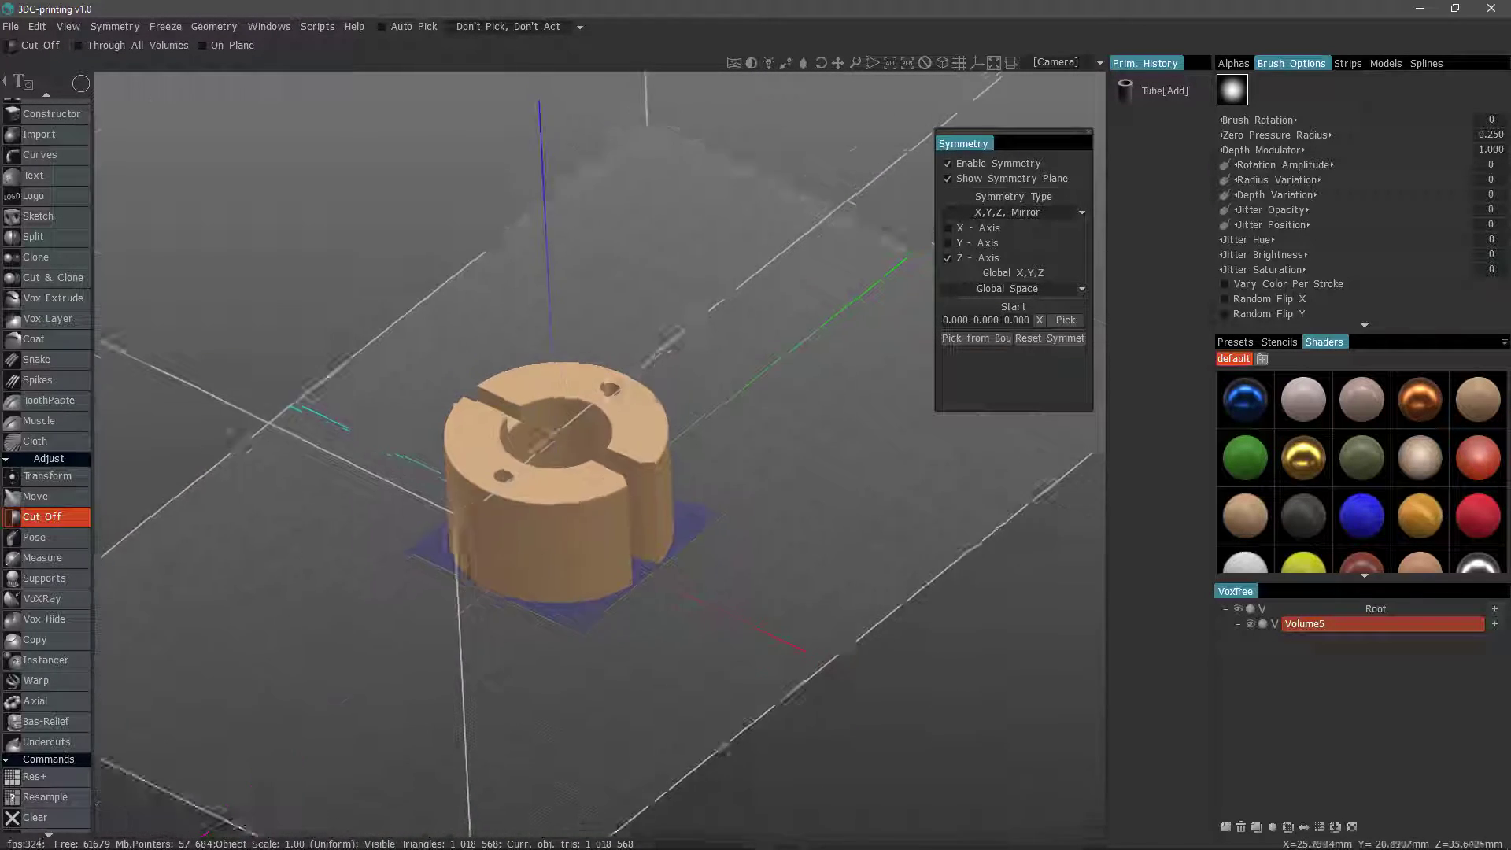
{"action": "left_click_drag", "start_coordinate": [595, 607], "coordinate": [575, 556], "text": "alt"}
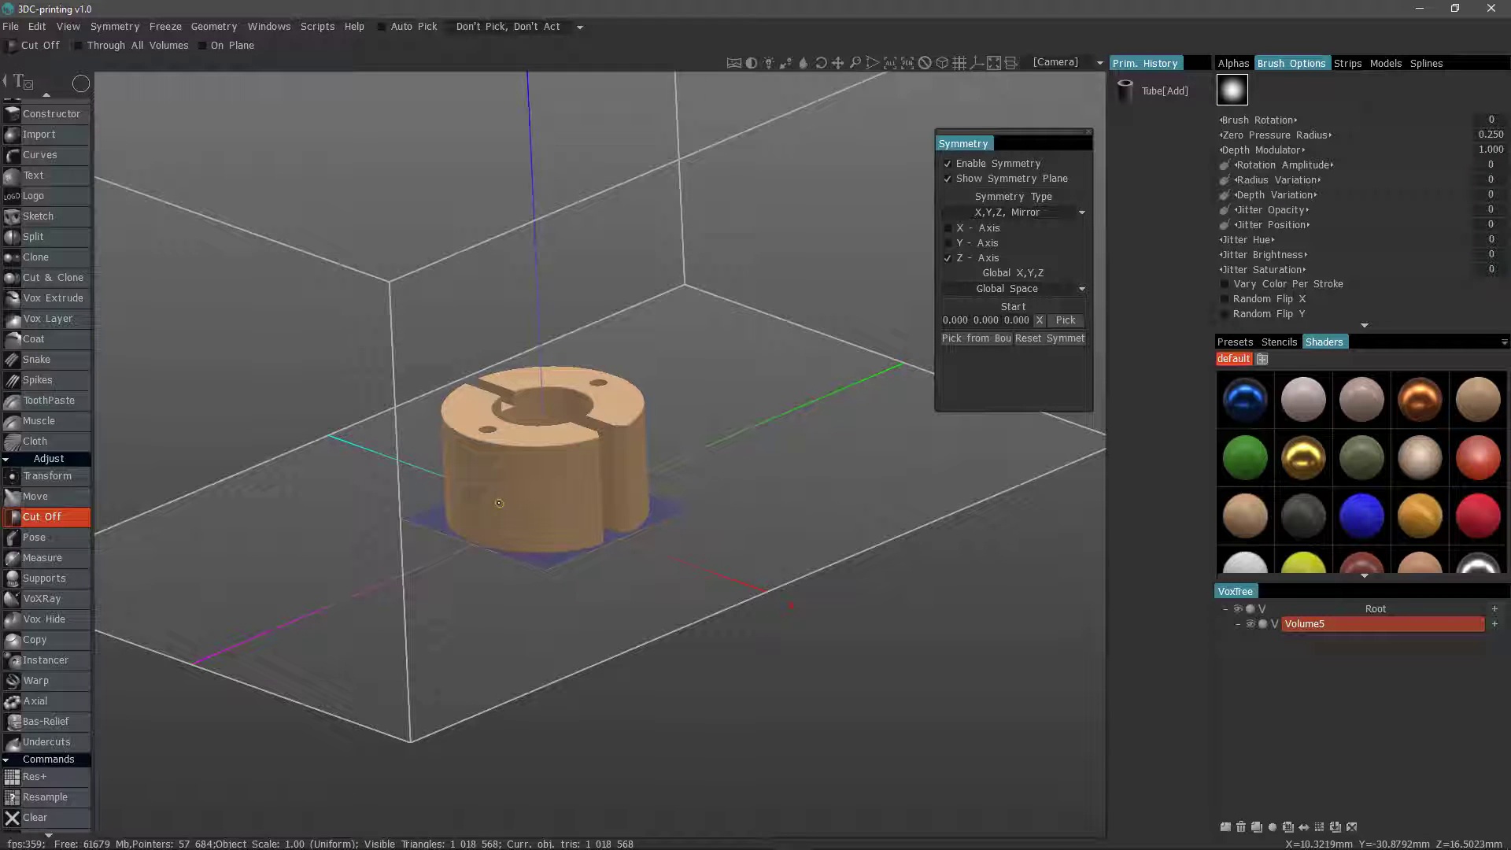
{"action": "mouse_move", "coordinate": [490, 476]}
{"action": "left_mouse_down", "text": "alt"}
{"action": "mouse_move", "coordinate": [578, 471]}
{"action": "mouse_move", "coordinate": [515, 476]}
{"action": "left_mouse_up", "text": "alt"}
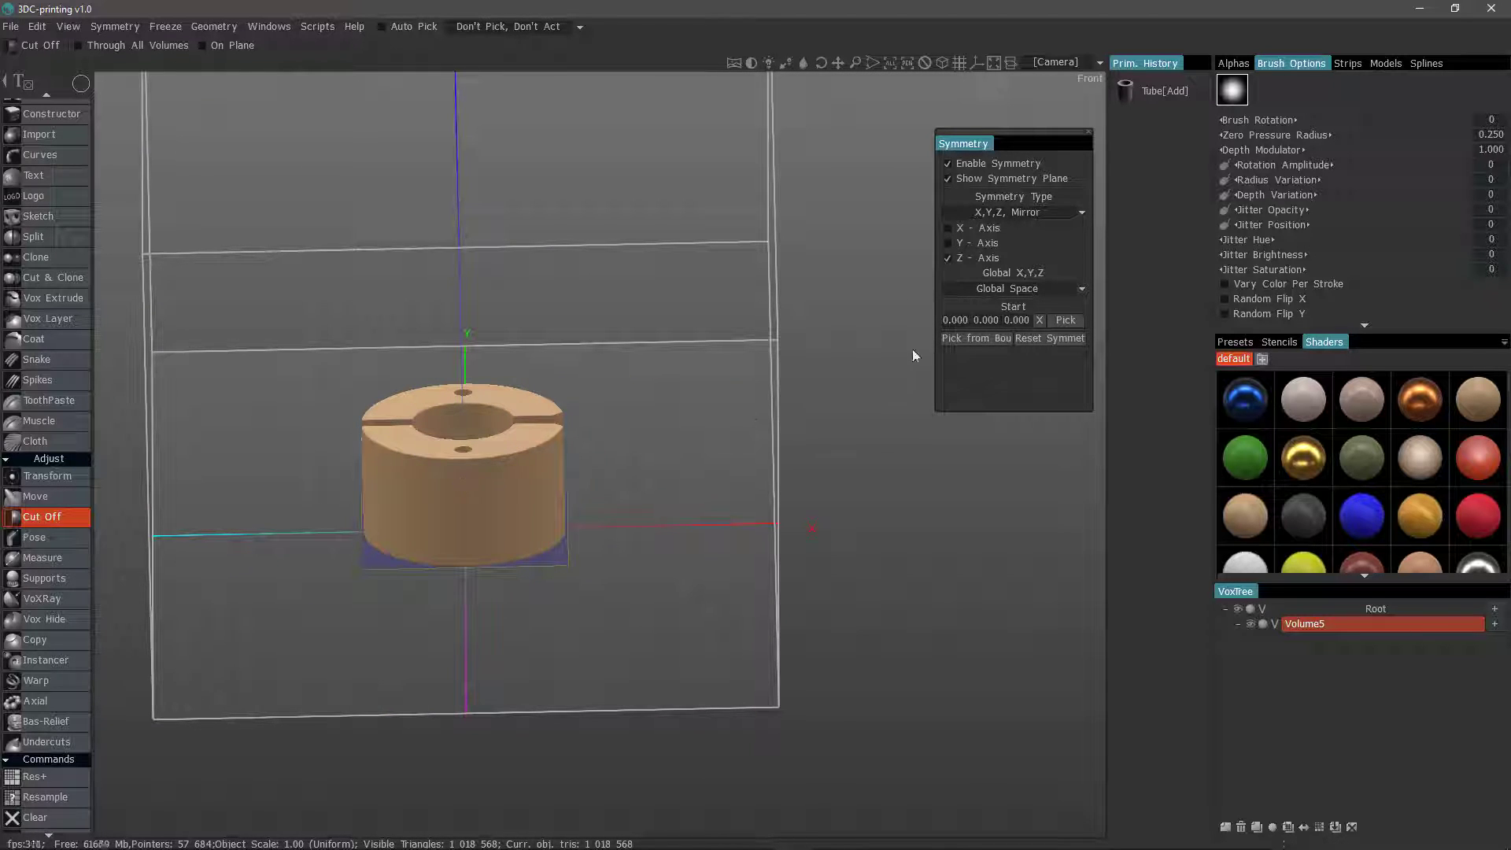
{"action": "left_click", "coordinate": [984, 338]}
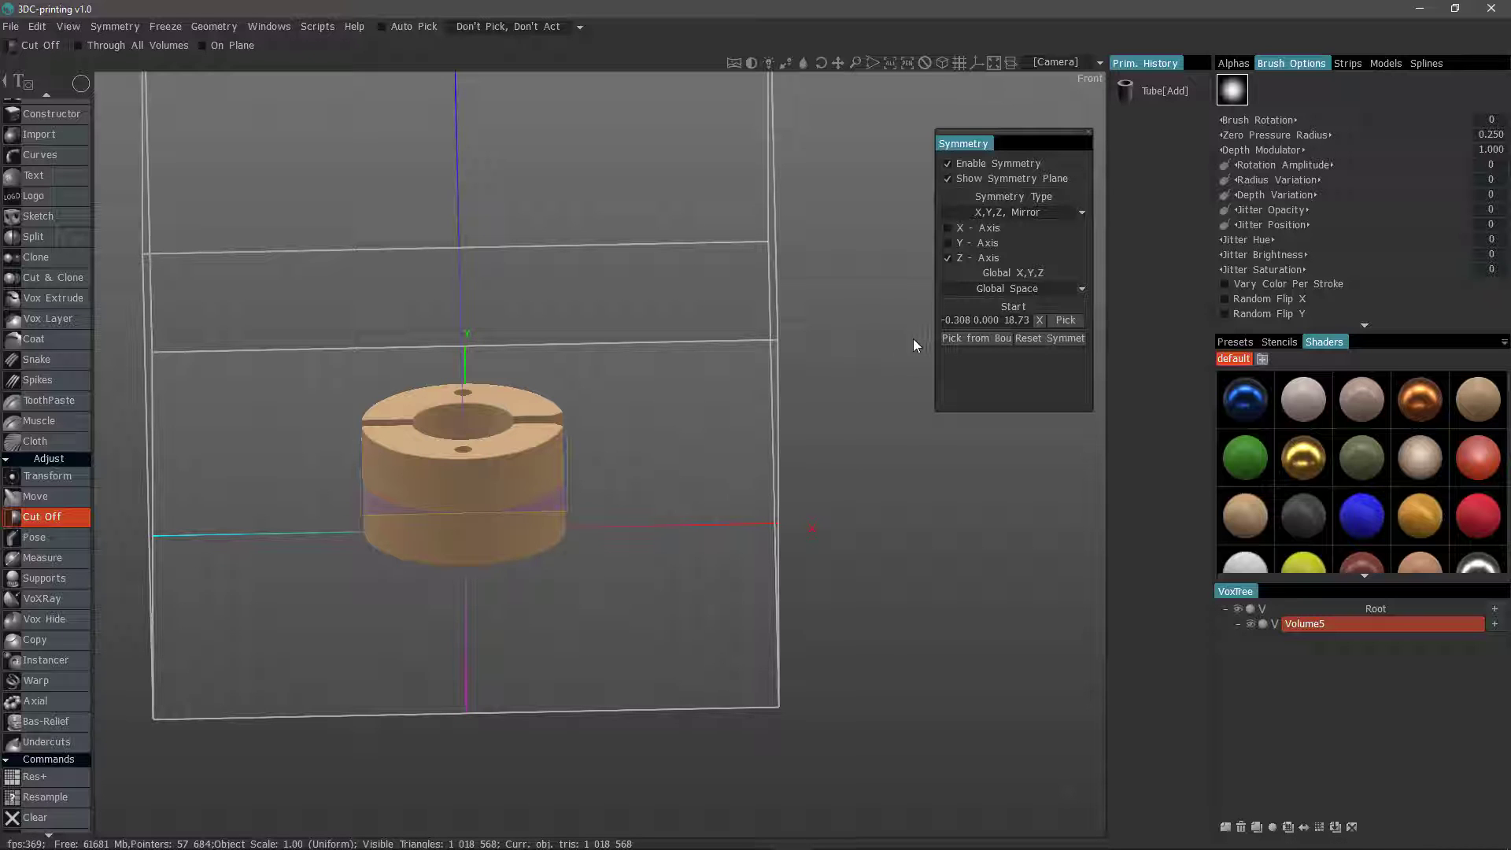
Step: Apply the symmetry to Volume5 to mirror the blind holes onto the ring's underside, and inspect both faces
{"action": "left_click_drag", "start_coordinate": [885, 378], "coordinate": [721, 555]}
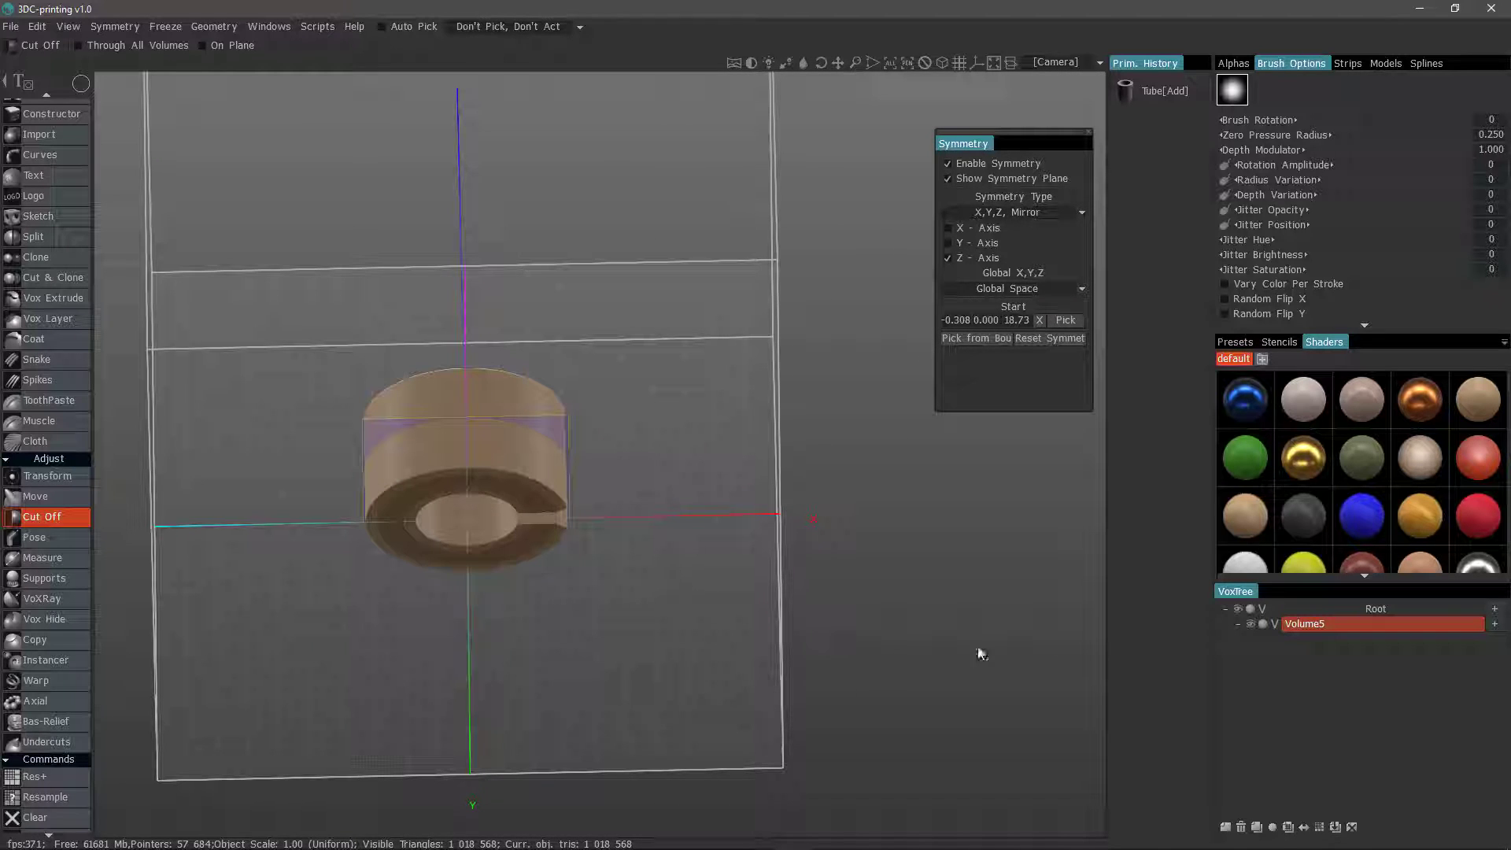
{"action": "left_click", "coordinate": [1305, 826]}
{"action": "left_click_drag", "start_coordinate": [891, 616], "coordinate": [243, 517]}
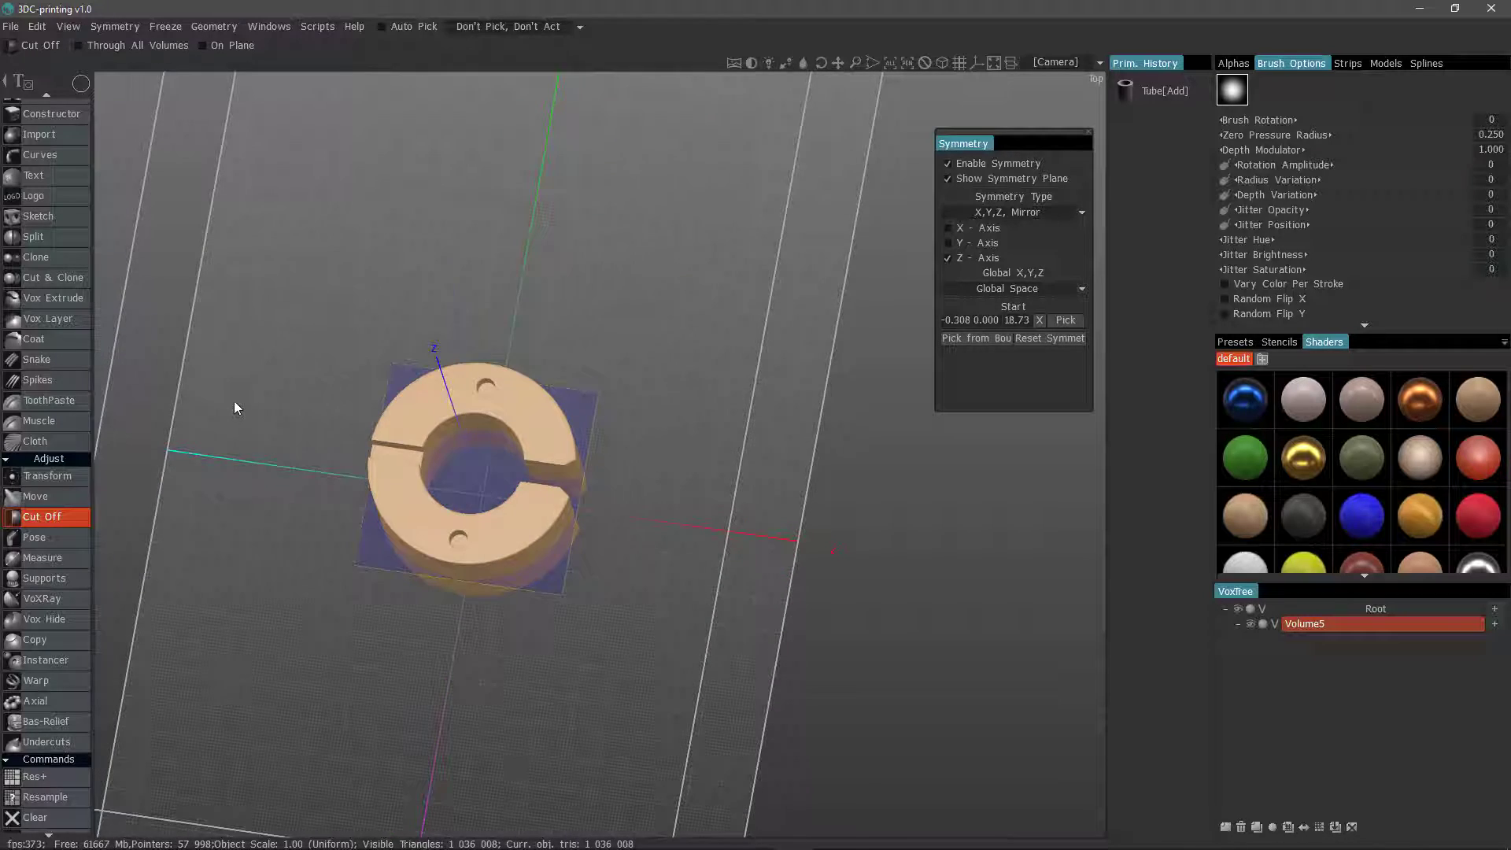
{"action": "left_click_drag", "start_coordinate": [236, 408], "coordinate": [849, 446]}
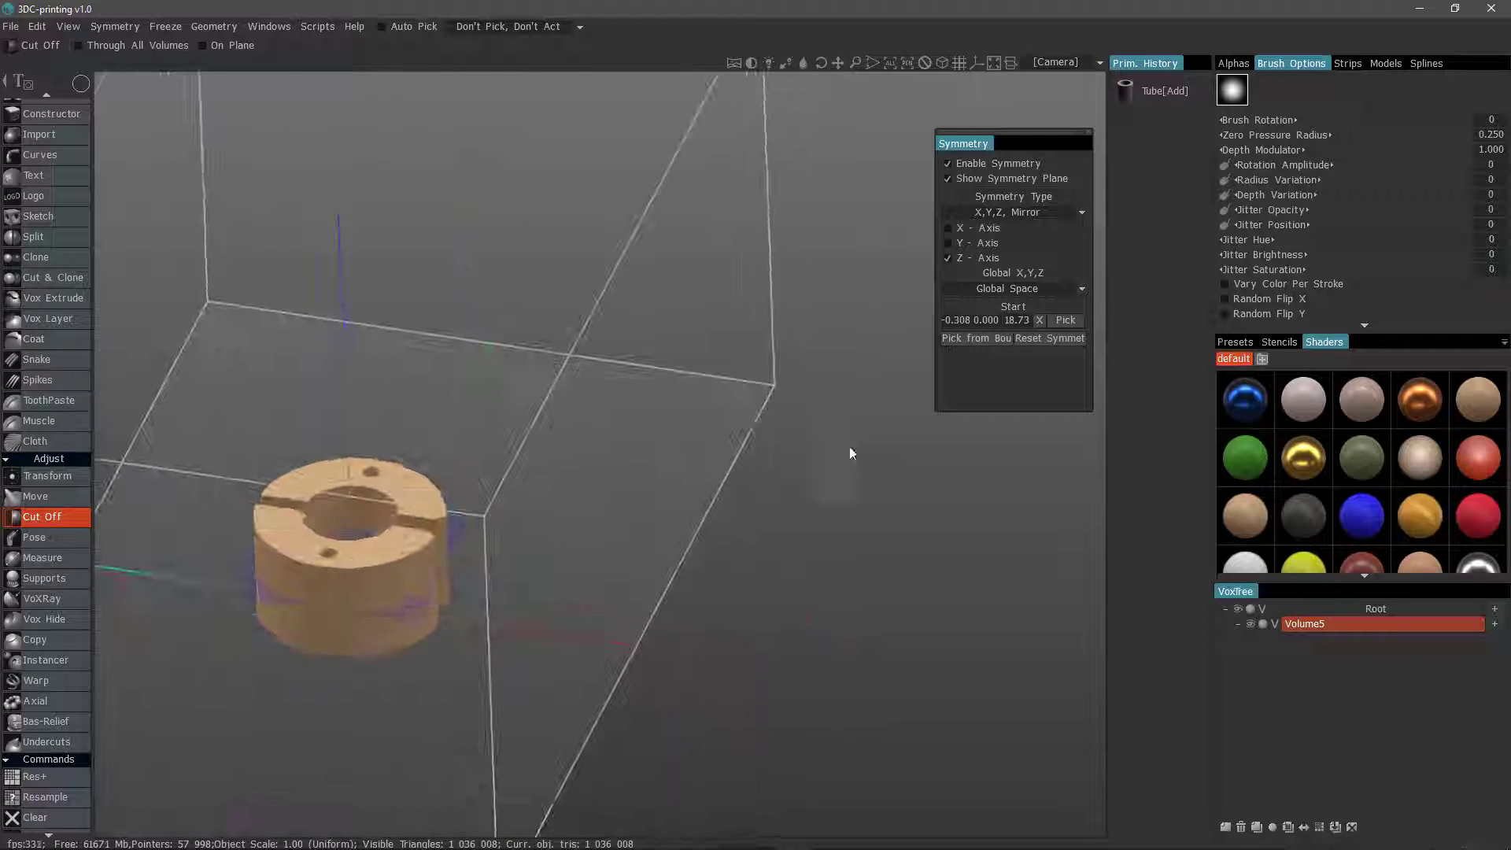
Step: Turn on Y-axis mirroring alongside the Z axis and return to the top view of the ring
{"action": "left_click", "coordinate": [948, 244]}
{"action": "left_click_drag", "start_coordinate": [322, 382], "coordinate": [535, 427]}
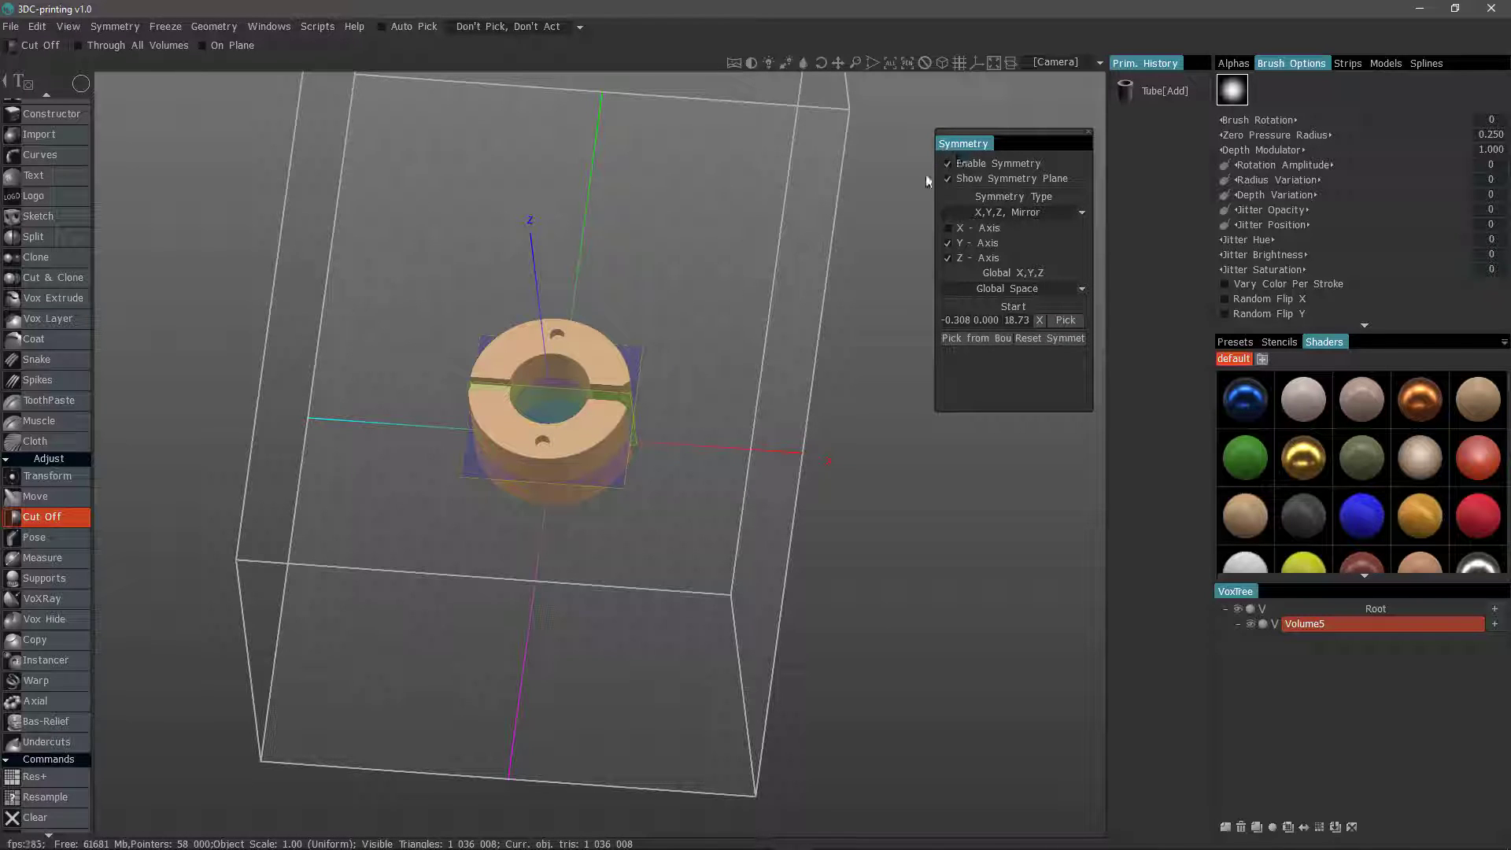
{"action": "key", "text": "KP_7"}
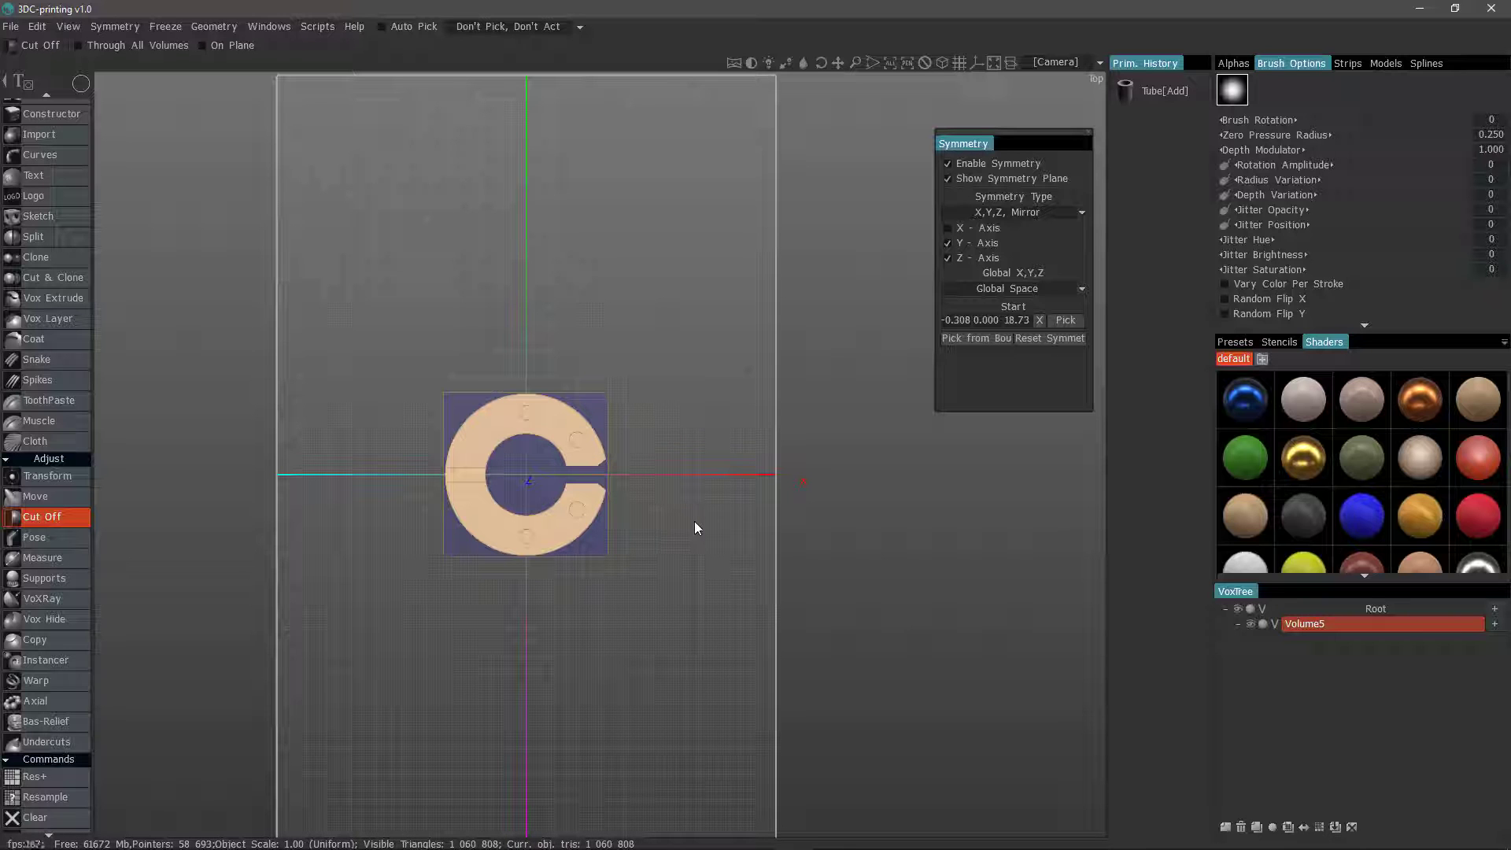
Step: Inspect the ring's faces, then undo the blind hole cuts and symmetry changes back to the plain slotted ring
{"action": "middle_click_drag", "start_coordinate": [708, 506], "coordinate": [553, 410]}
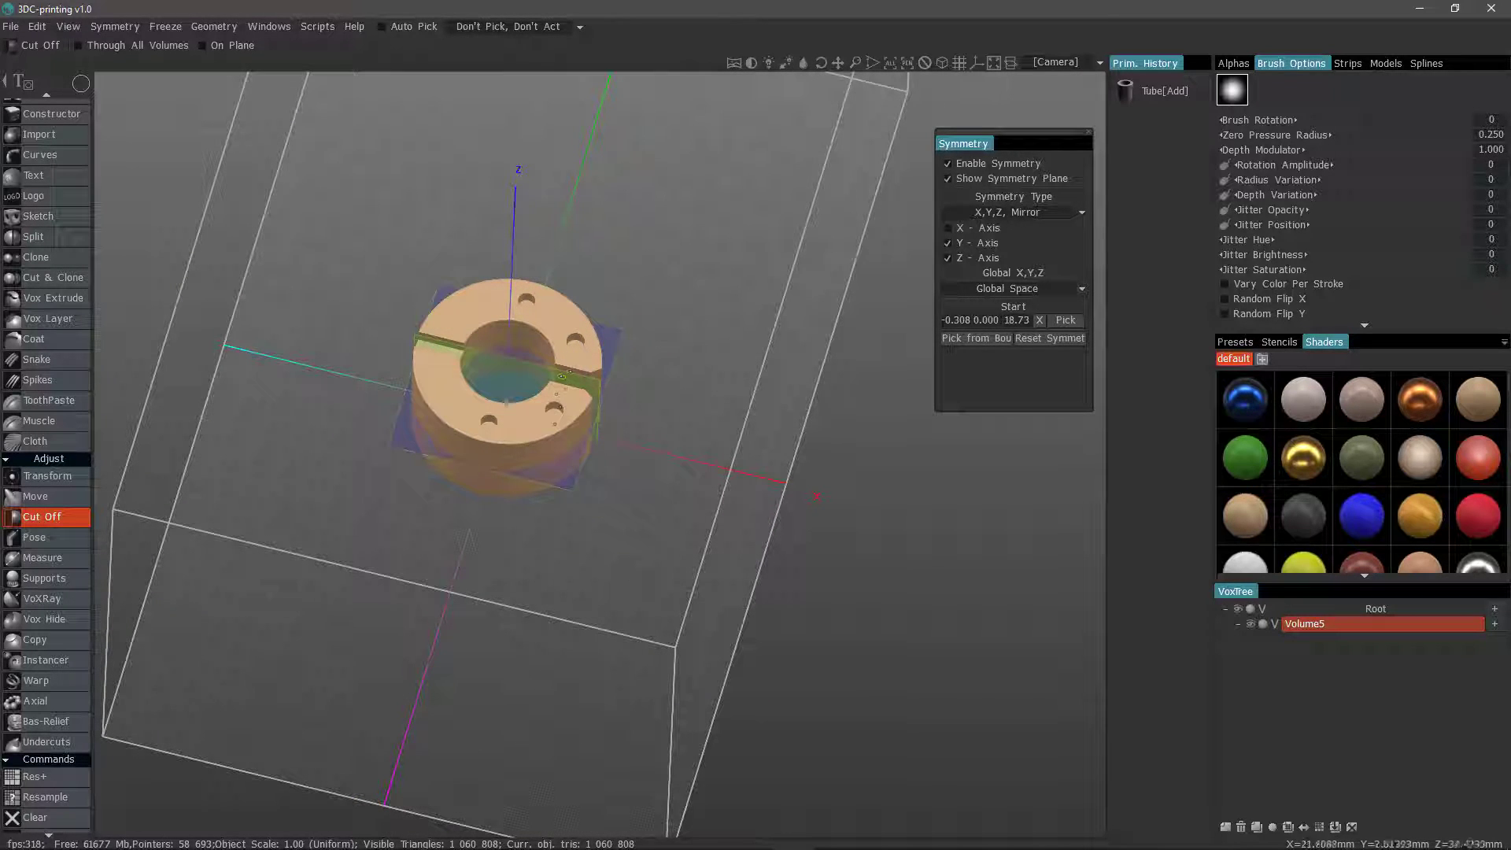
{"action": "middle_click_drag", "start_coordinate": [662, 570], "coordinate": [826, 340]}
{"action": "key", "text": "ctrl+z"}
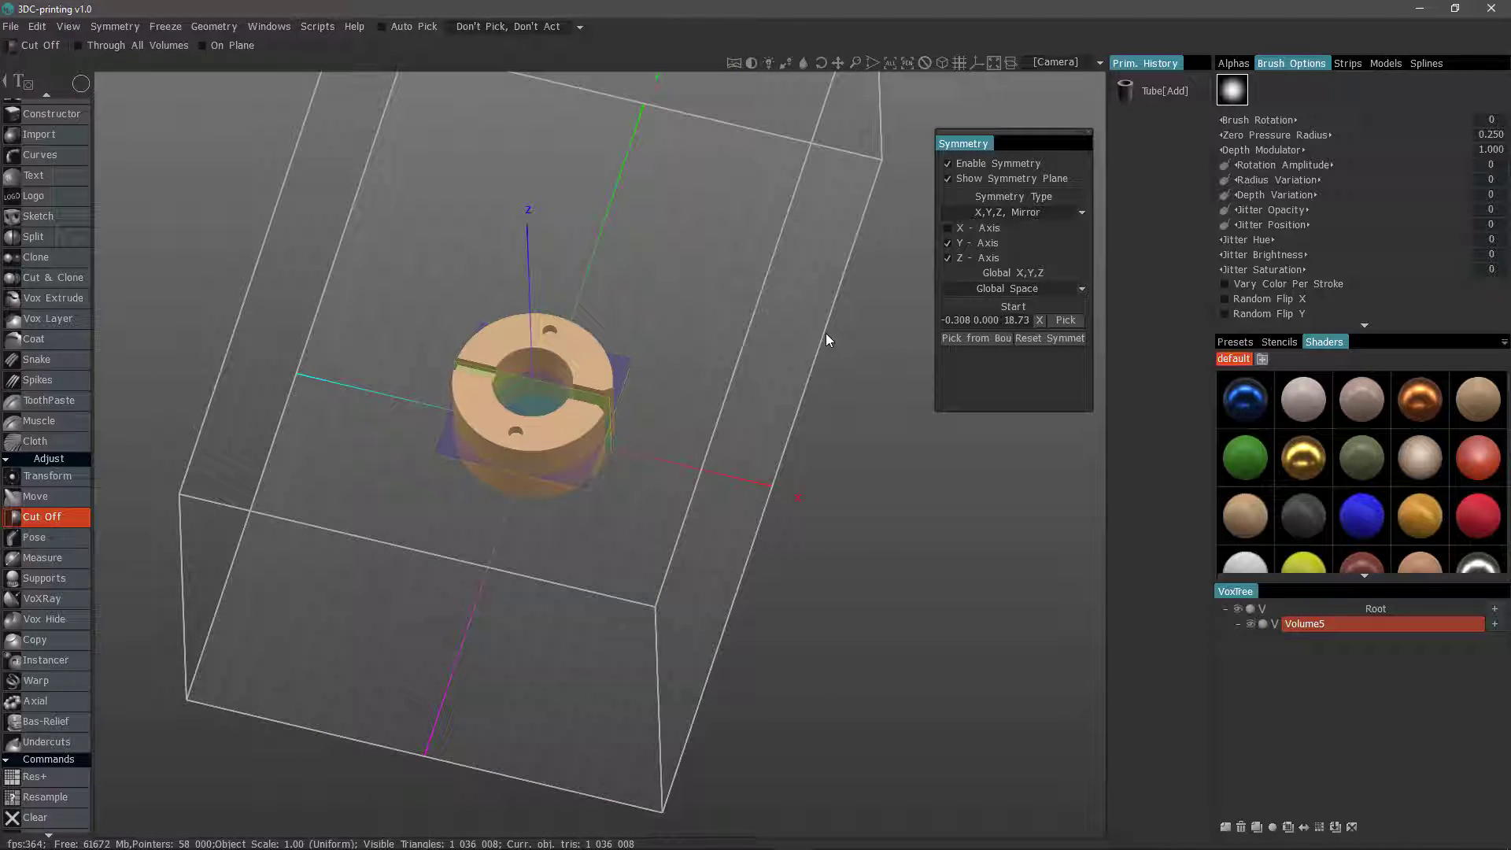
{"action": "key", "text": "ctrl+z"}
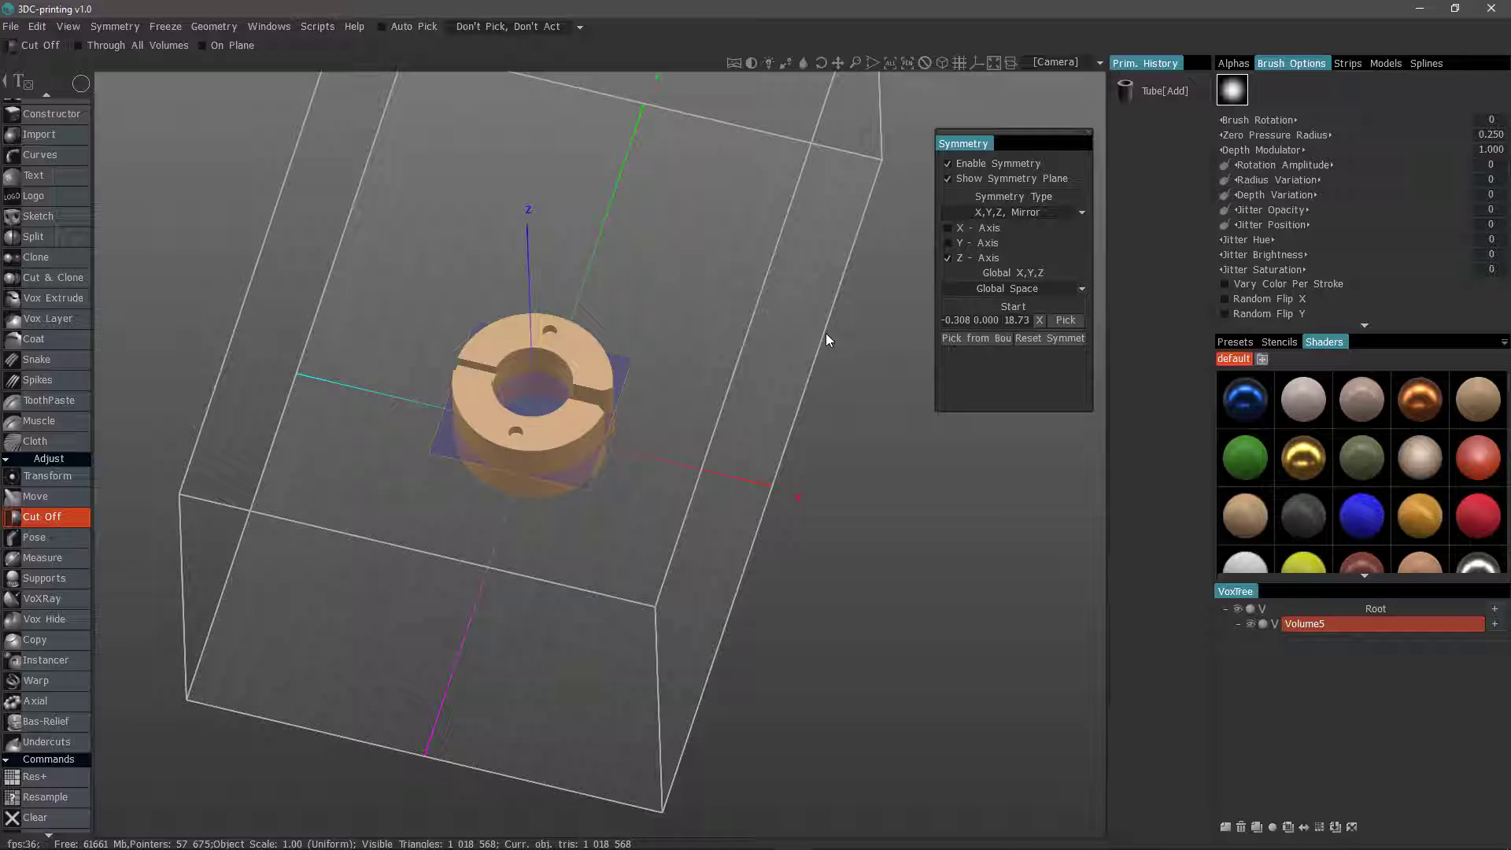
{"action": "key", "text": "ctrl+z"}
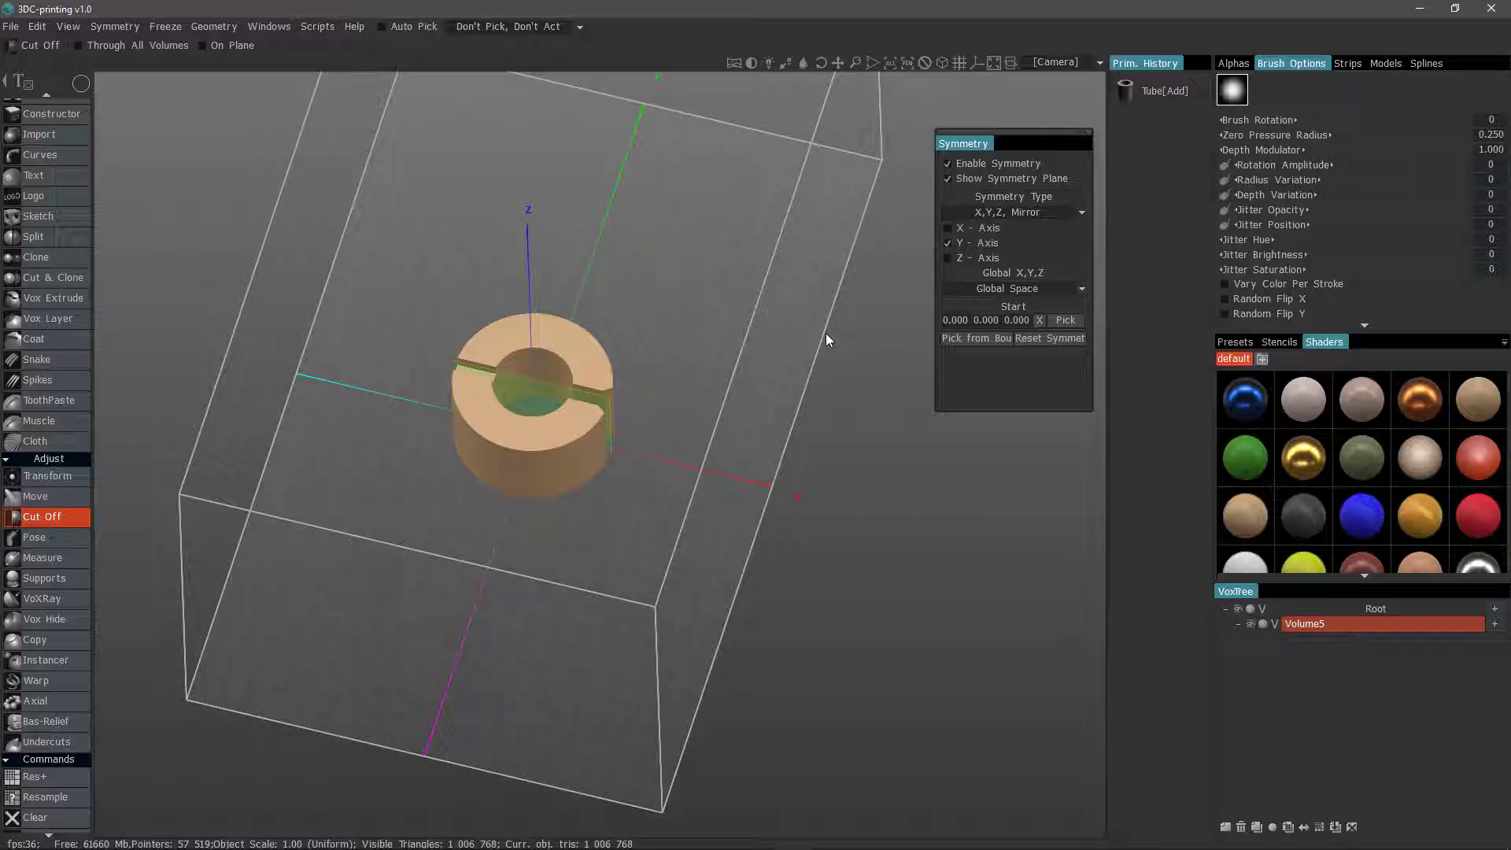
{"action": "left_click_drag", "start_coordinate": [927, 287], "coordinate": [961, 257], "text": "alt"}
{"action": "right_click_drag", "start_coordinate": [961, 256], "coordinate": [951, 207], "text": "alt"}
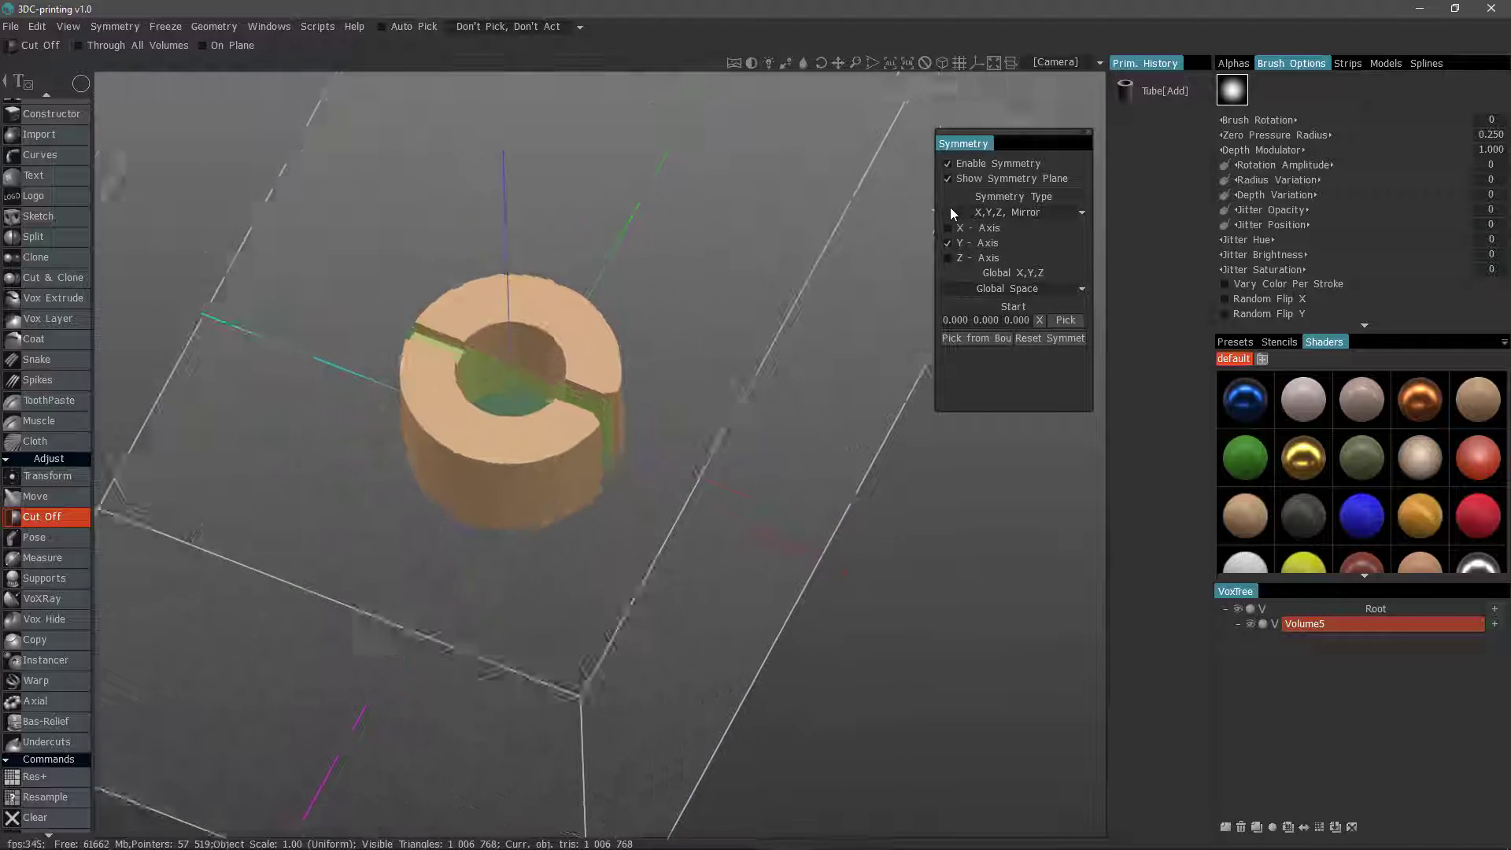
{"action": "key", "text": "ctrl+z"}
Step: Switch the symmetry type to Radial Symmetry about Axis Z with a radial order of 8
{"action": "left_click_drag", "start_coordinate": [810, 350], "coordinate": [970, 238], "text": "alt"}
{"action": "left_click", "coordinate": [1009, 214]}
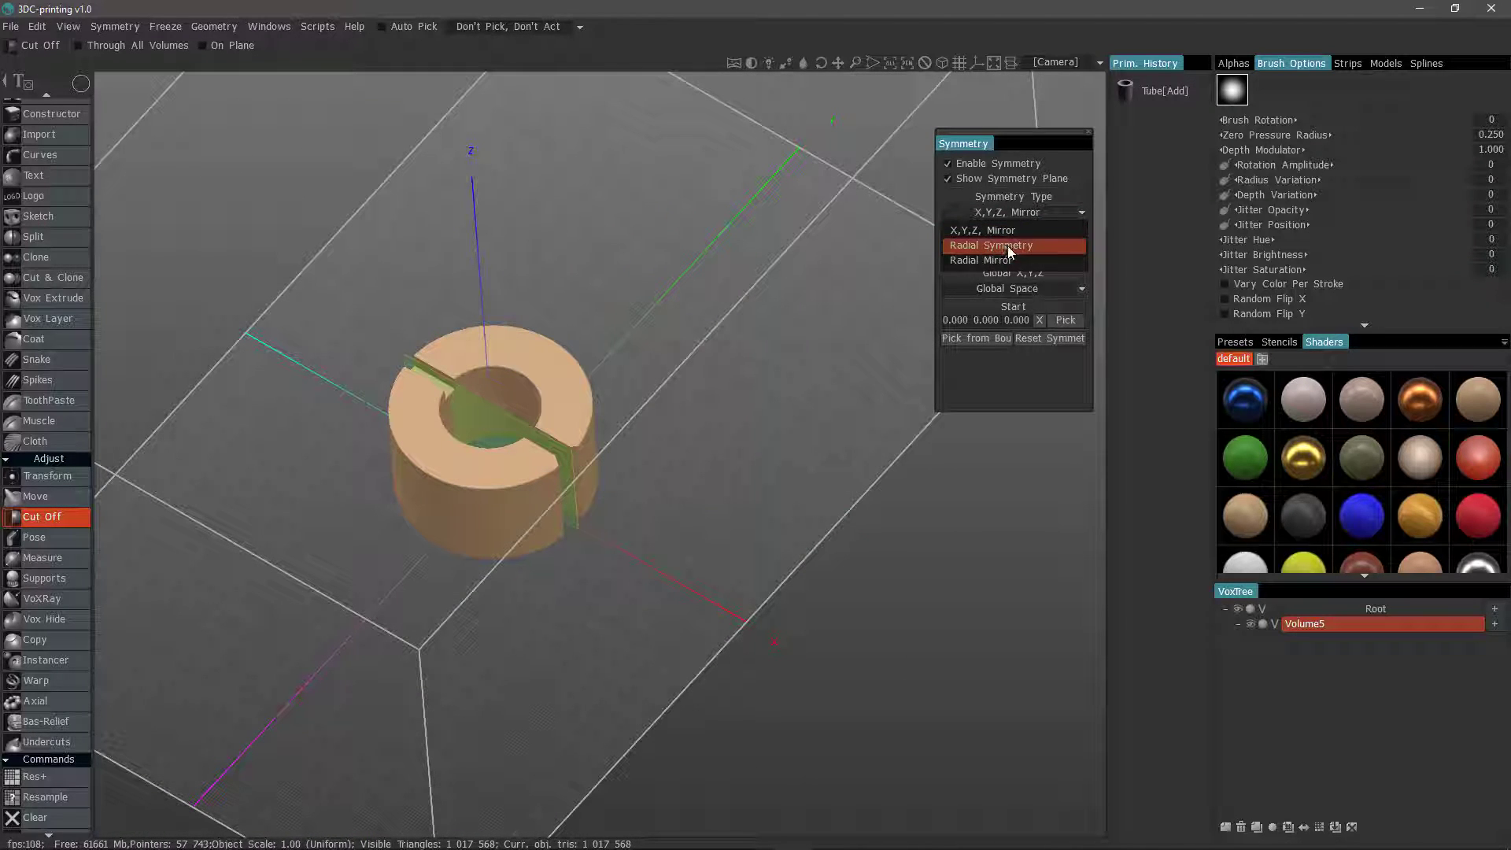
{"action": "left_click", "coordinate": [1009, 247]}
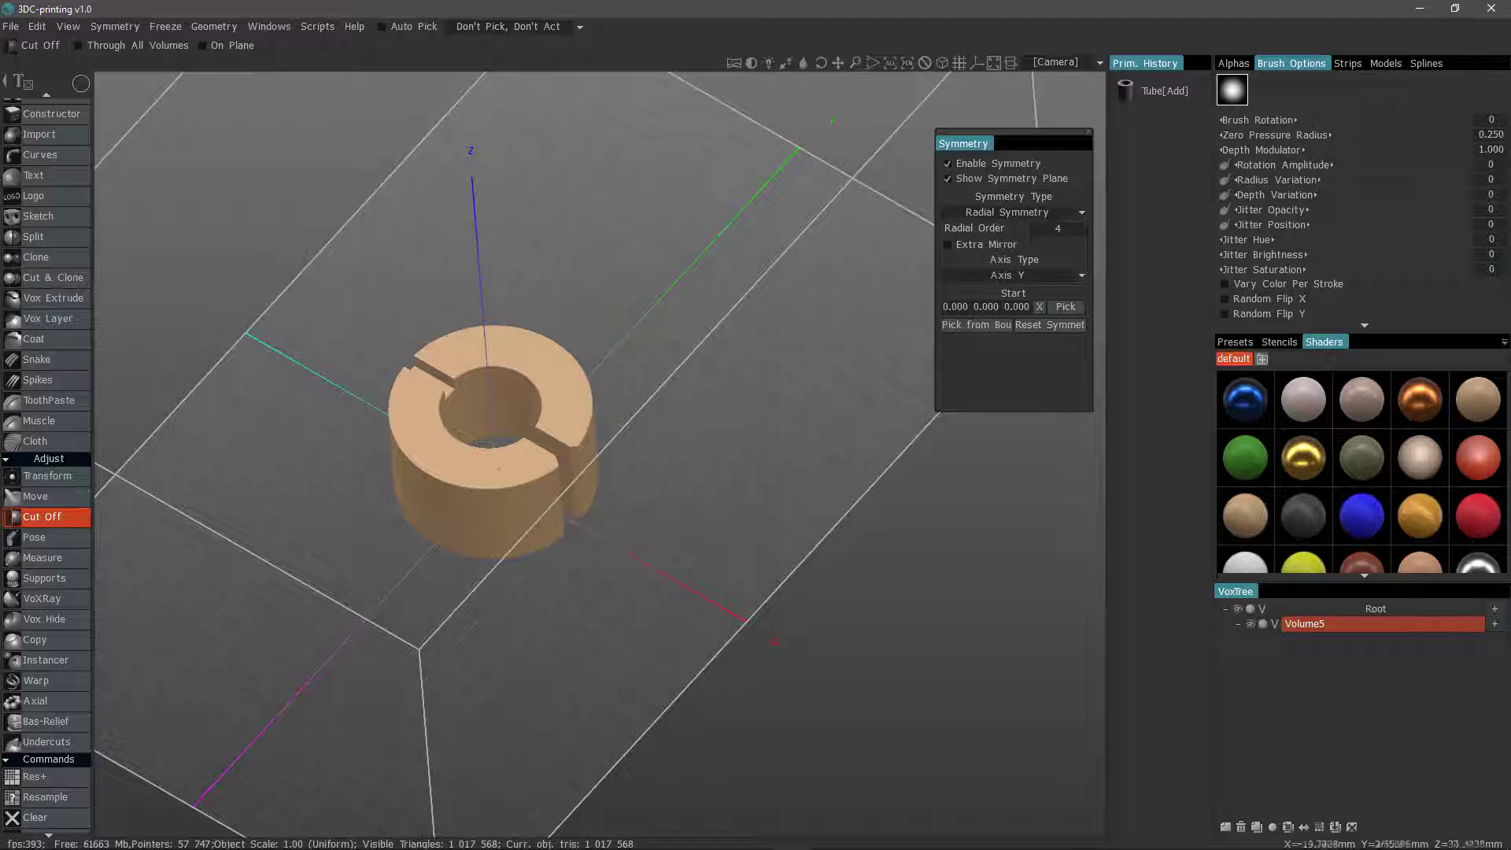
{"action": "key", "text": "KP_7"}
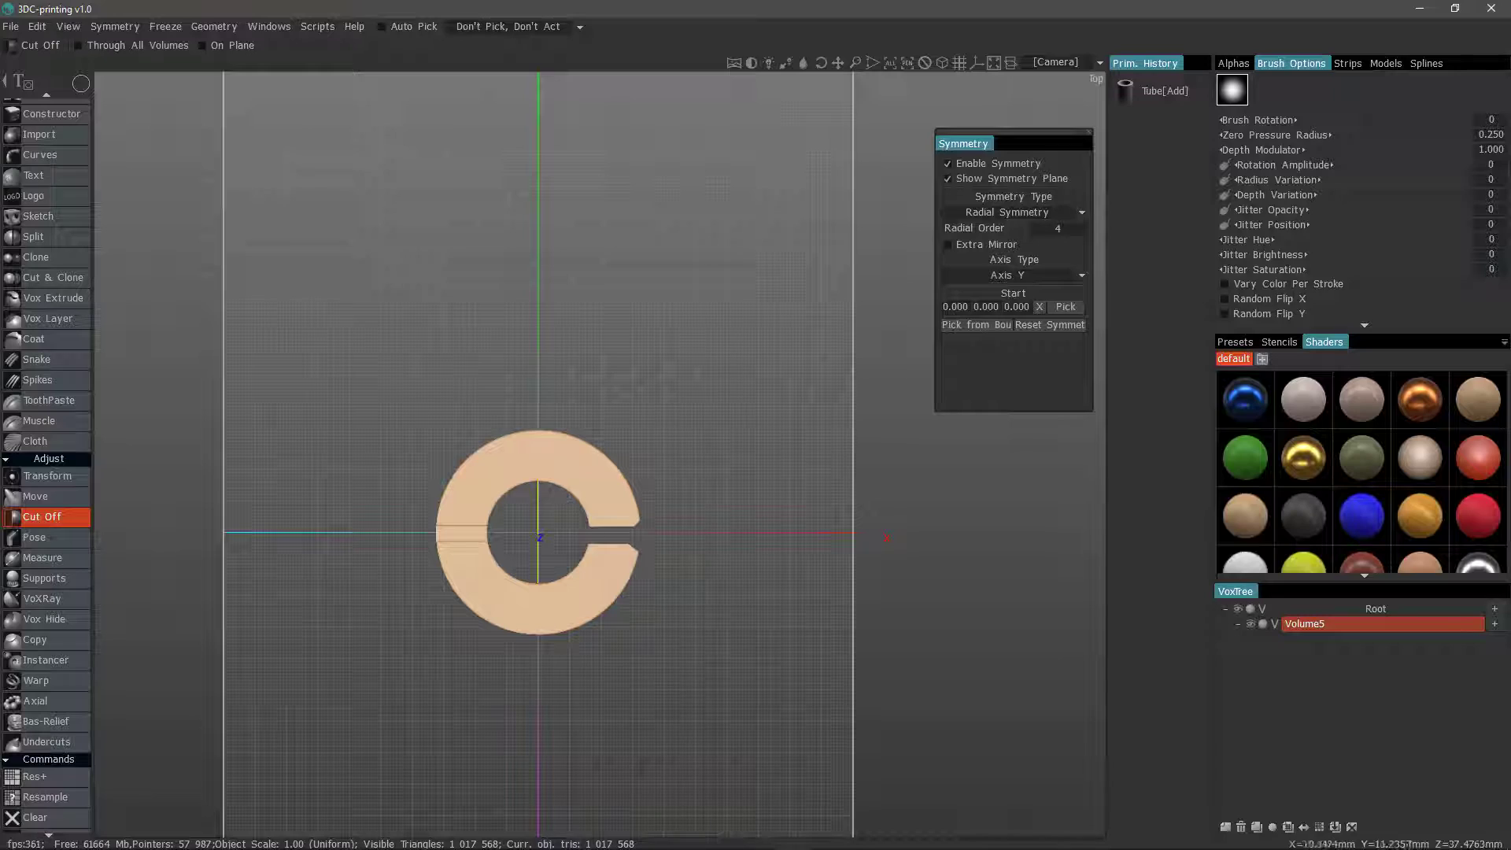
{"action": "right_click_drag", "start_coordinate": [554, 534], "coordinate": [815, 539]}
{"action": "middle_click_drag", "start_coordinate": [556, 617], "coordinate": [615, 403]}
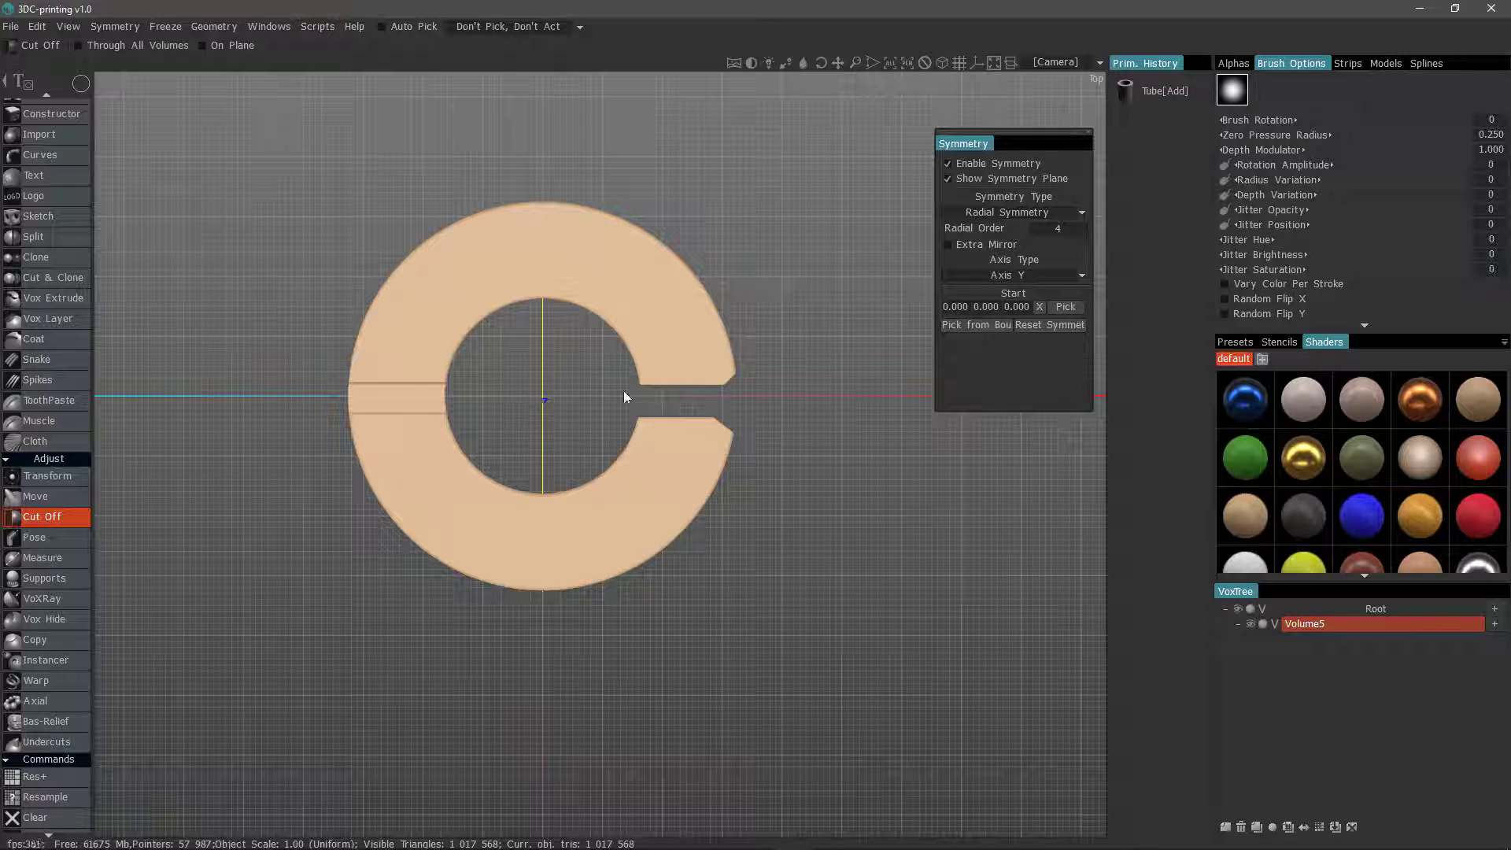
{"action": "left_click", "coordinate": [1013, 275]}
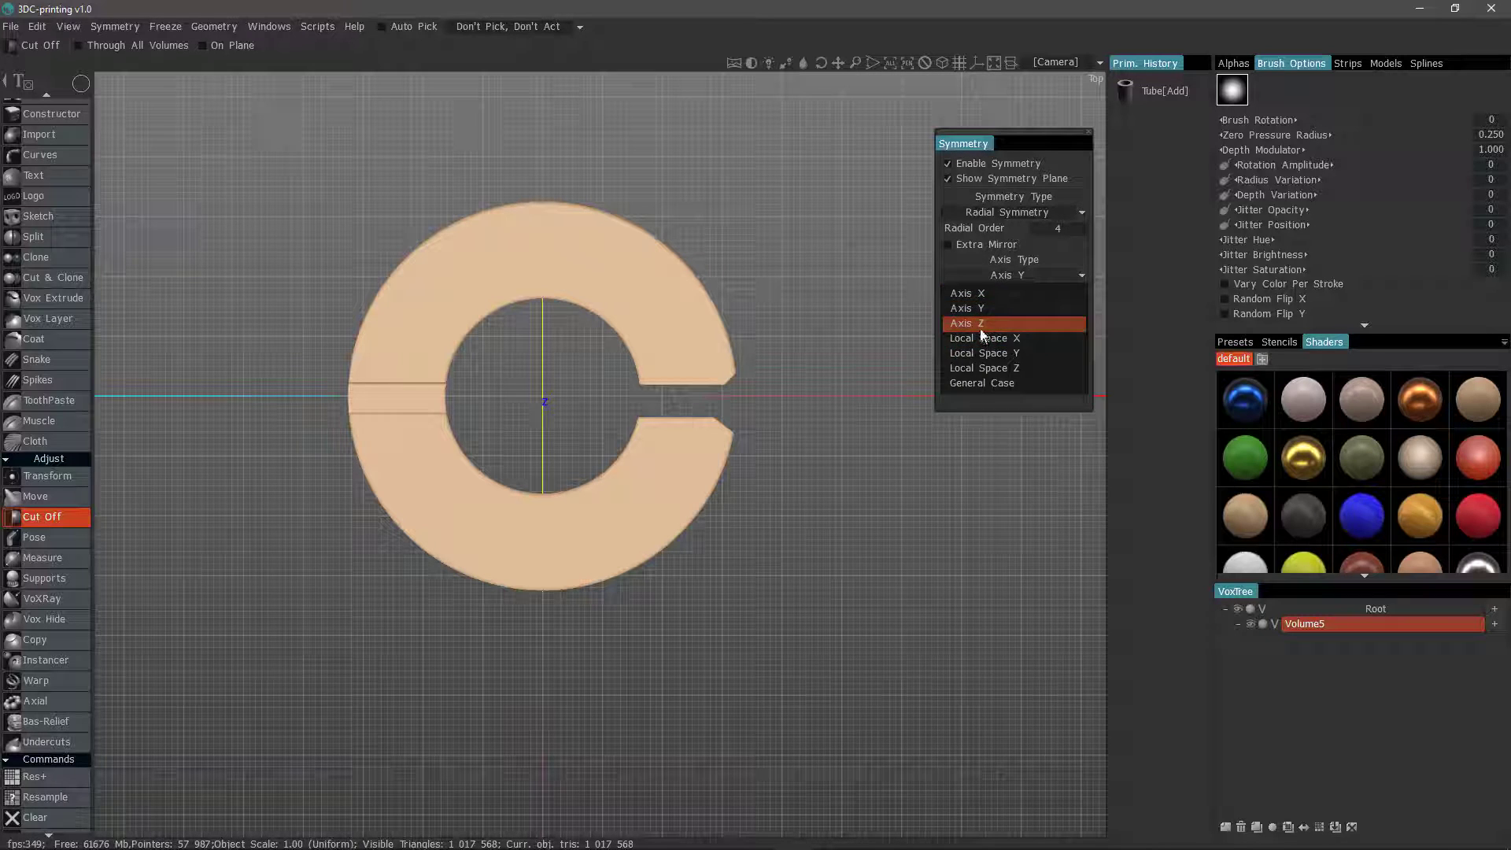
{"action": "left_click", "coordinate": [982, 323]}
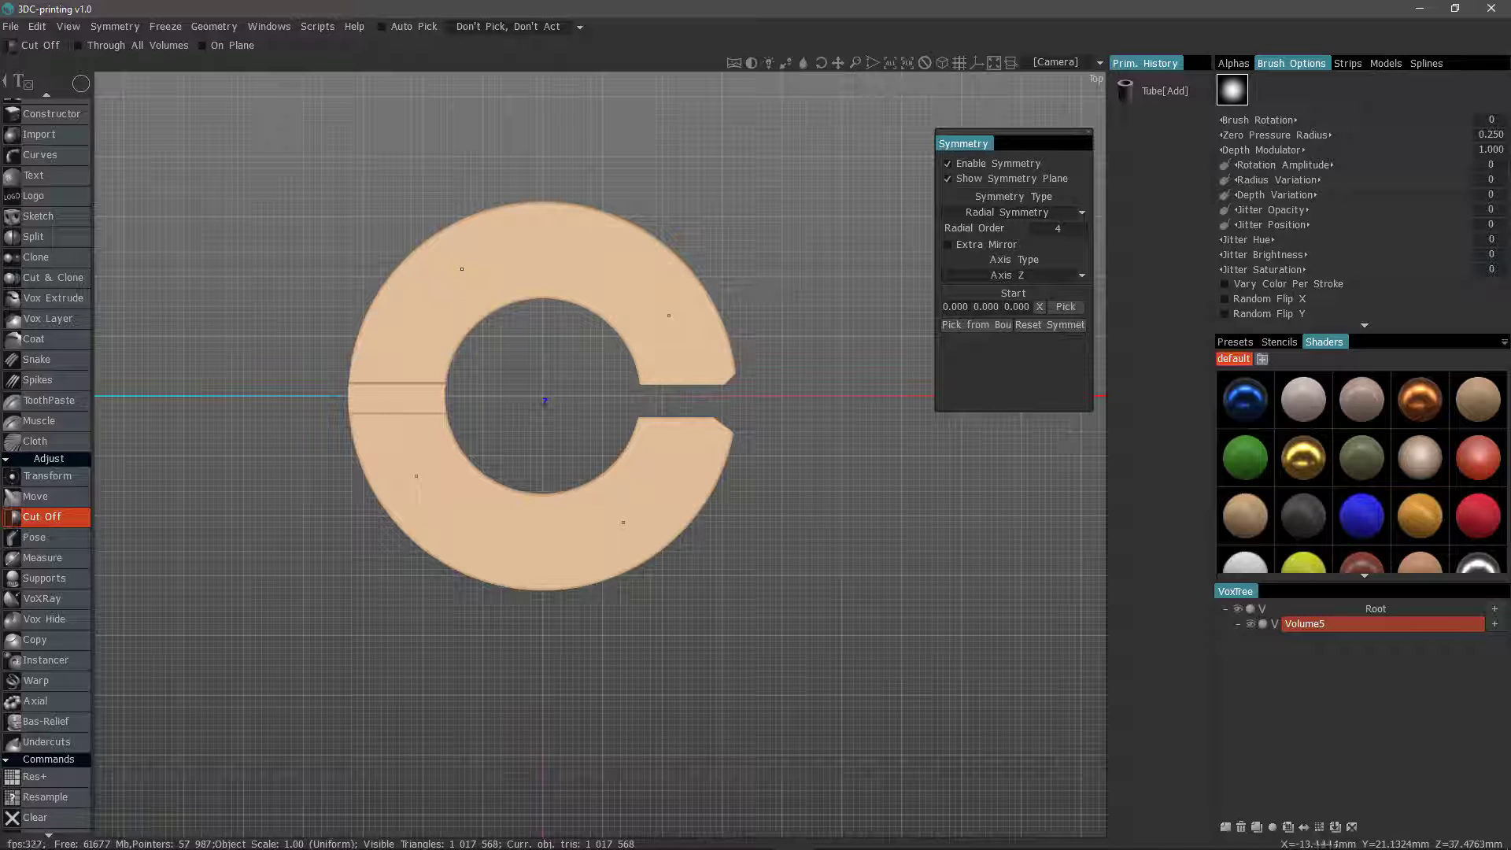
{"action": "left_click", "coordinate": [1049, 229]}
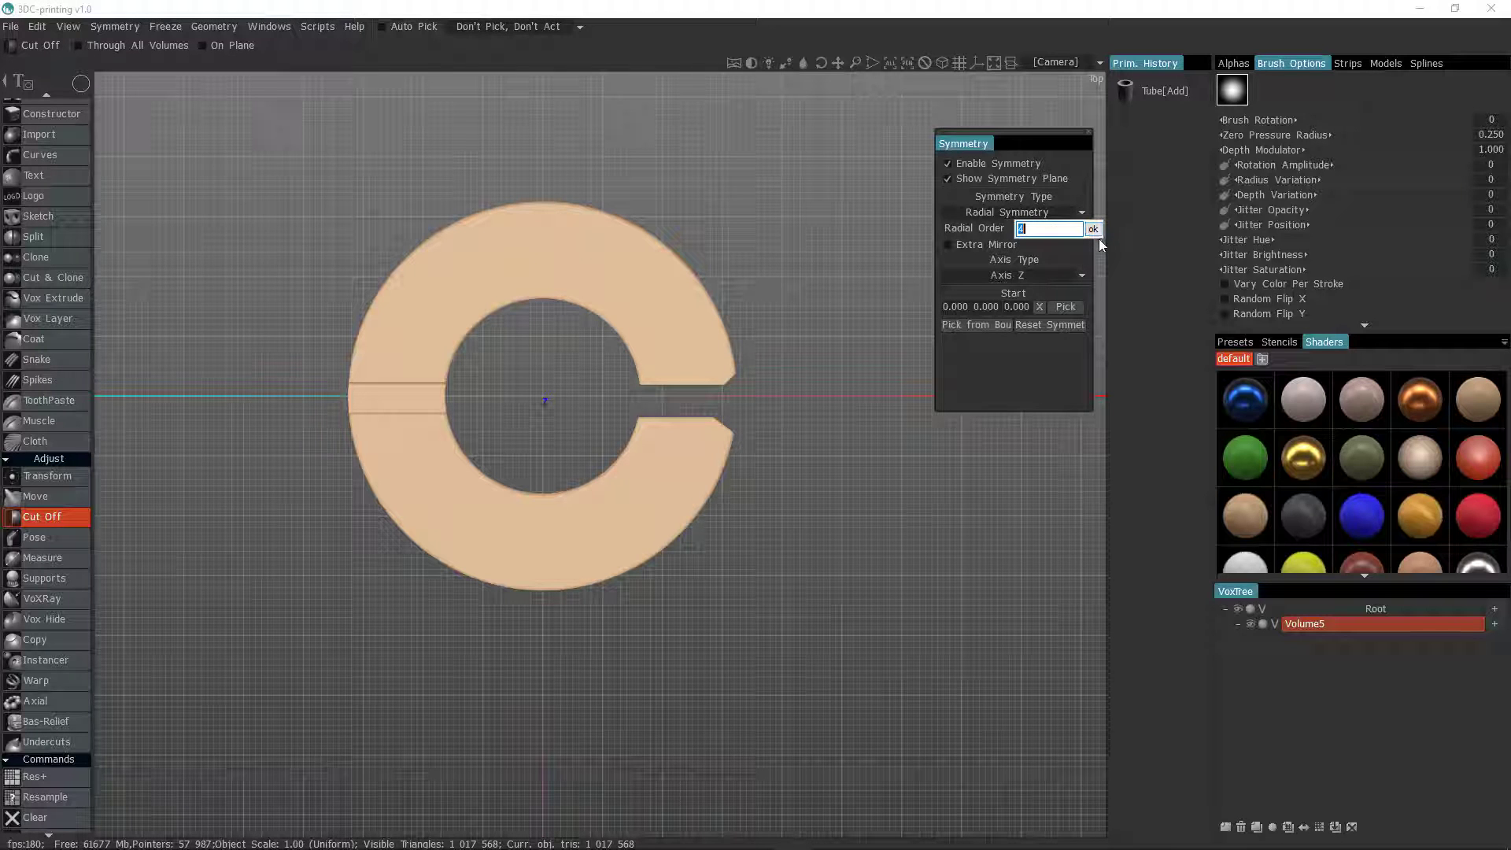
{"action": "left_click", "coordinate": [1094, 233]}
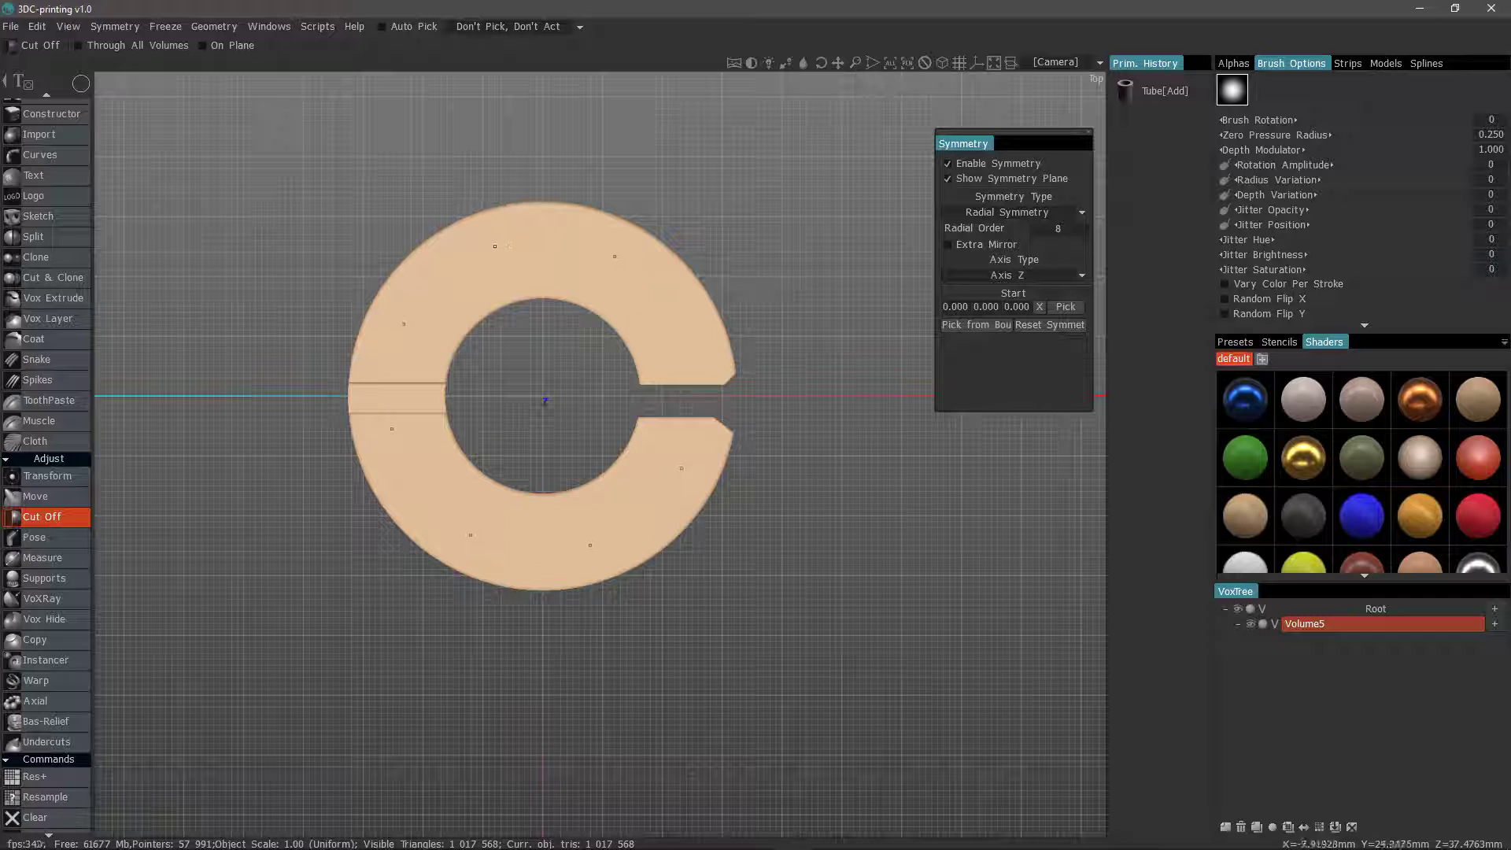
Step: Cut eight small circular blind holes around the ring's top face in top view, and inspect the ring from below and above
{"action": "left_click_drag", "start_coordinate": [491, 258], "coordinate": [504, 259]}
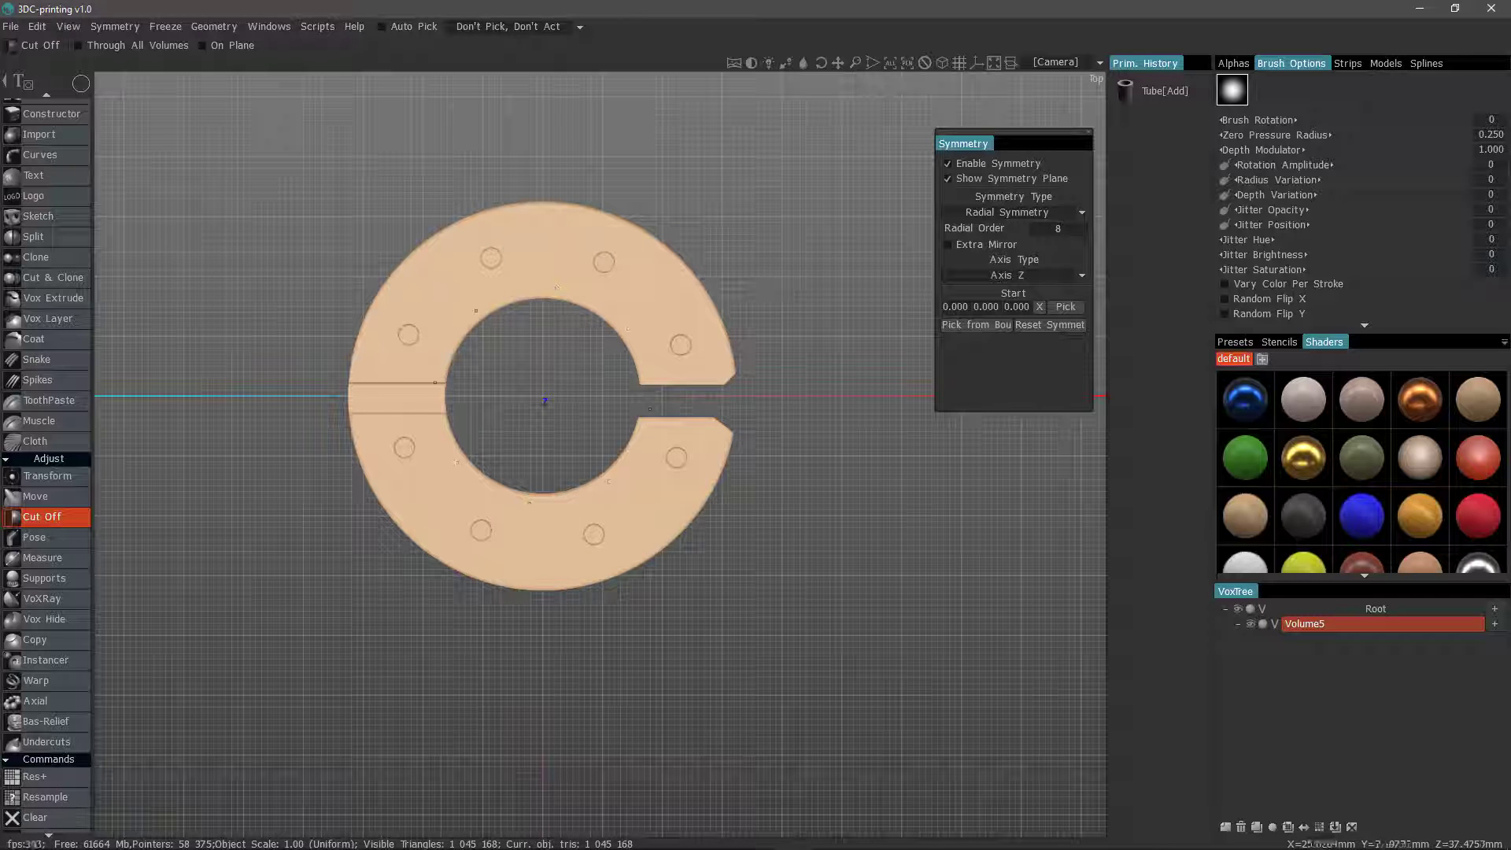
{"action": "mouse_move", "coordinate": [229, 422]}
{"action": "left_mouse_down"}
{"action": "mouse_move", "coordinate": [299, 466]}
{"action": "mouse_move", "coordinate": [323, 463]}
{"action": "left_mouse_up"}
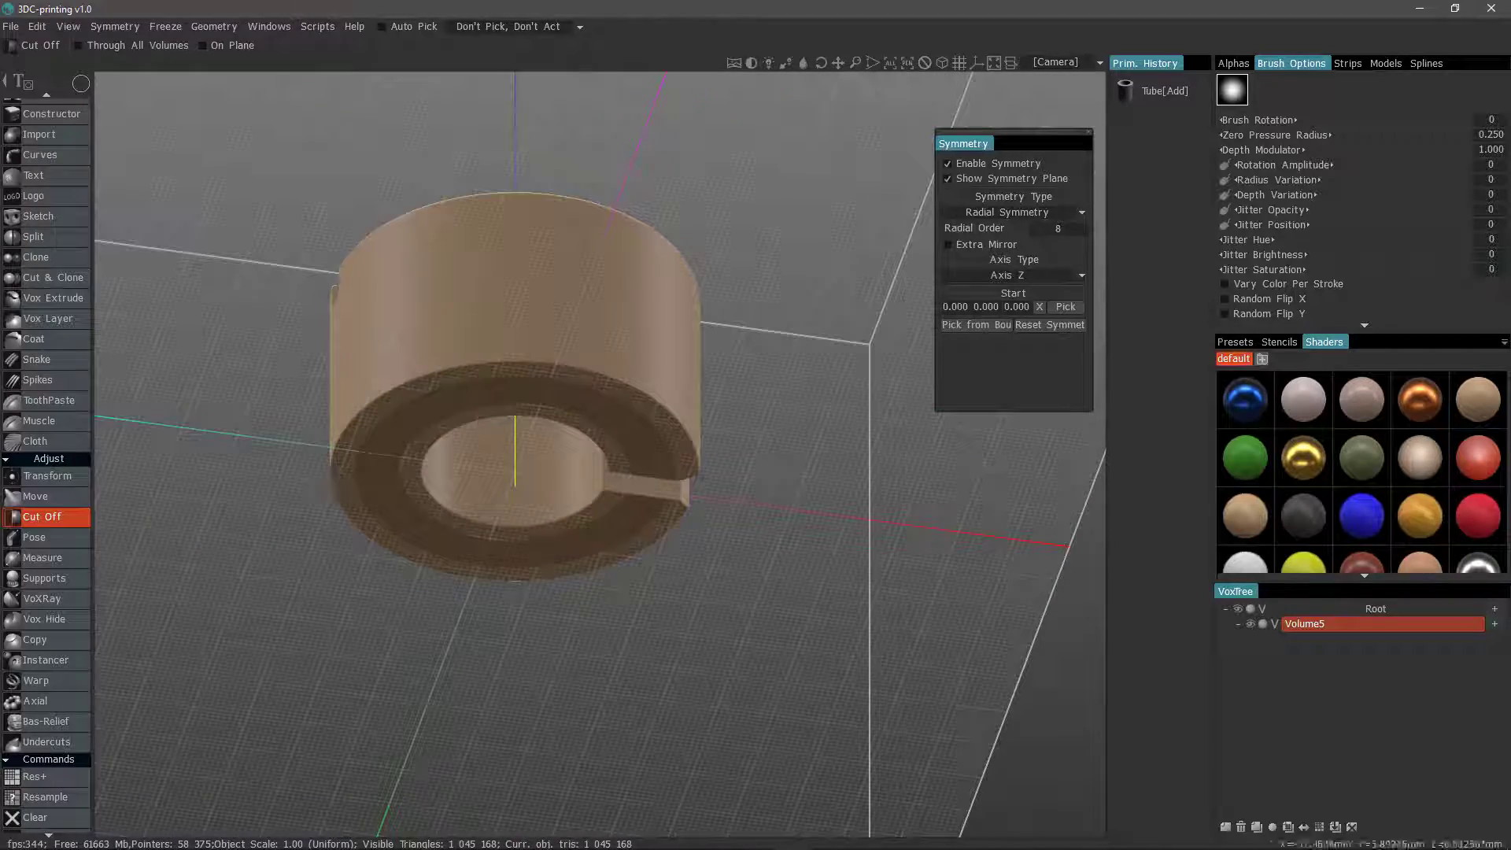
{"action": "left_click_drag", "start_coordinate": [272, 355], "coordinate": [291, 567]}
{"action": "scroll", "coordinate": [420, 297], "scroll_direction": "down", "scroll_amount": 2}
{"action": "middle_click_drag", "start_coordinate": [423, 133], "coordinate": [420, 295]}
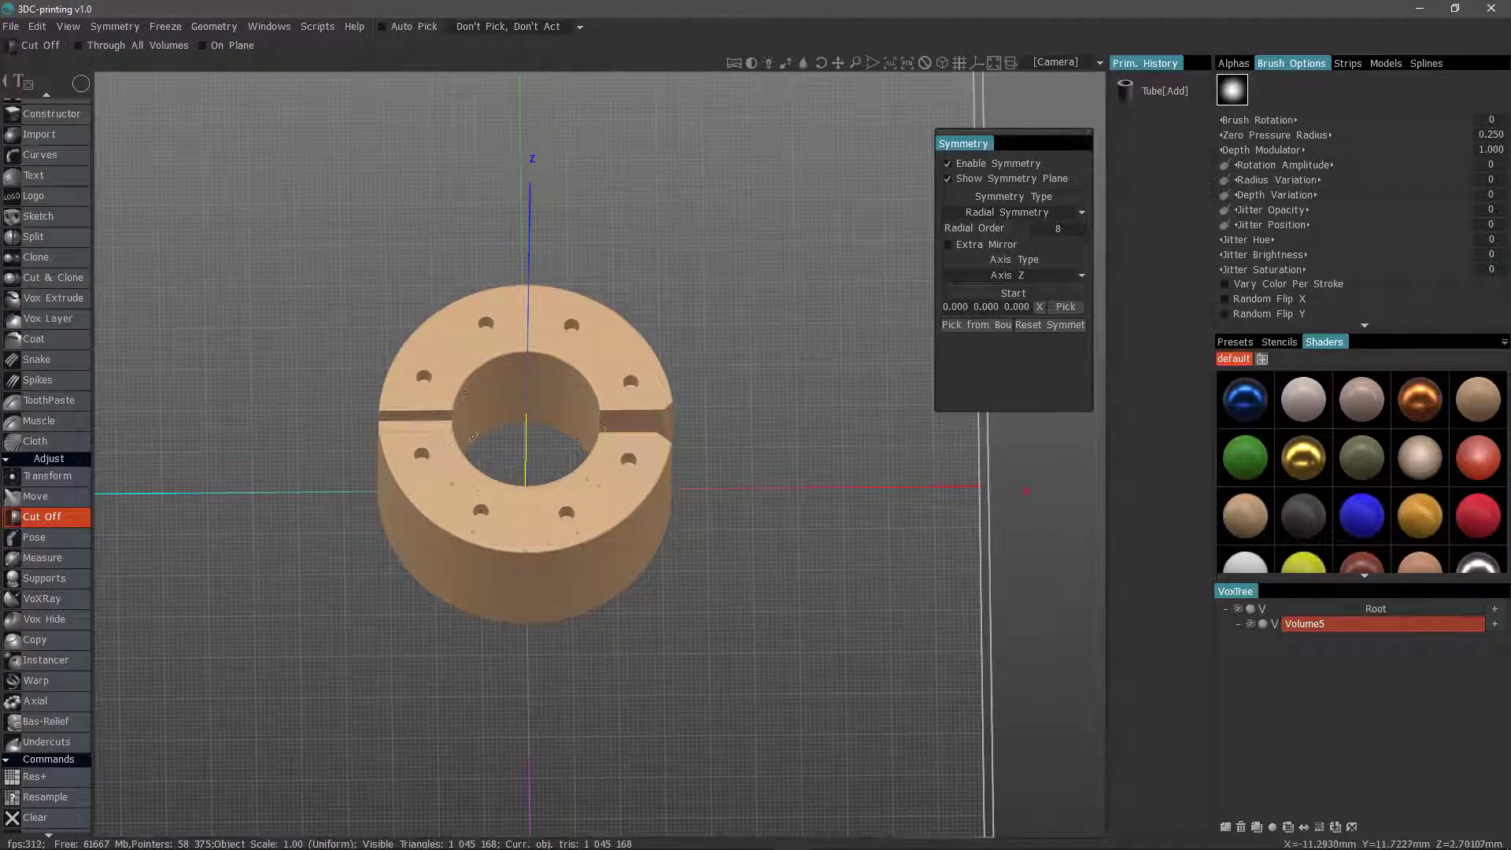
{"action": "left_click_drag", "start_coordinate": [303, 472], "coordinate": [211, 497]}
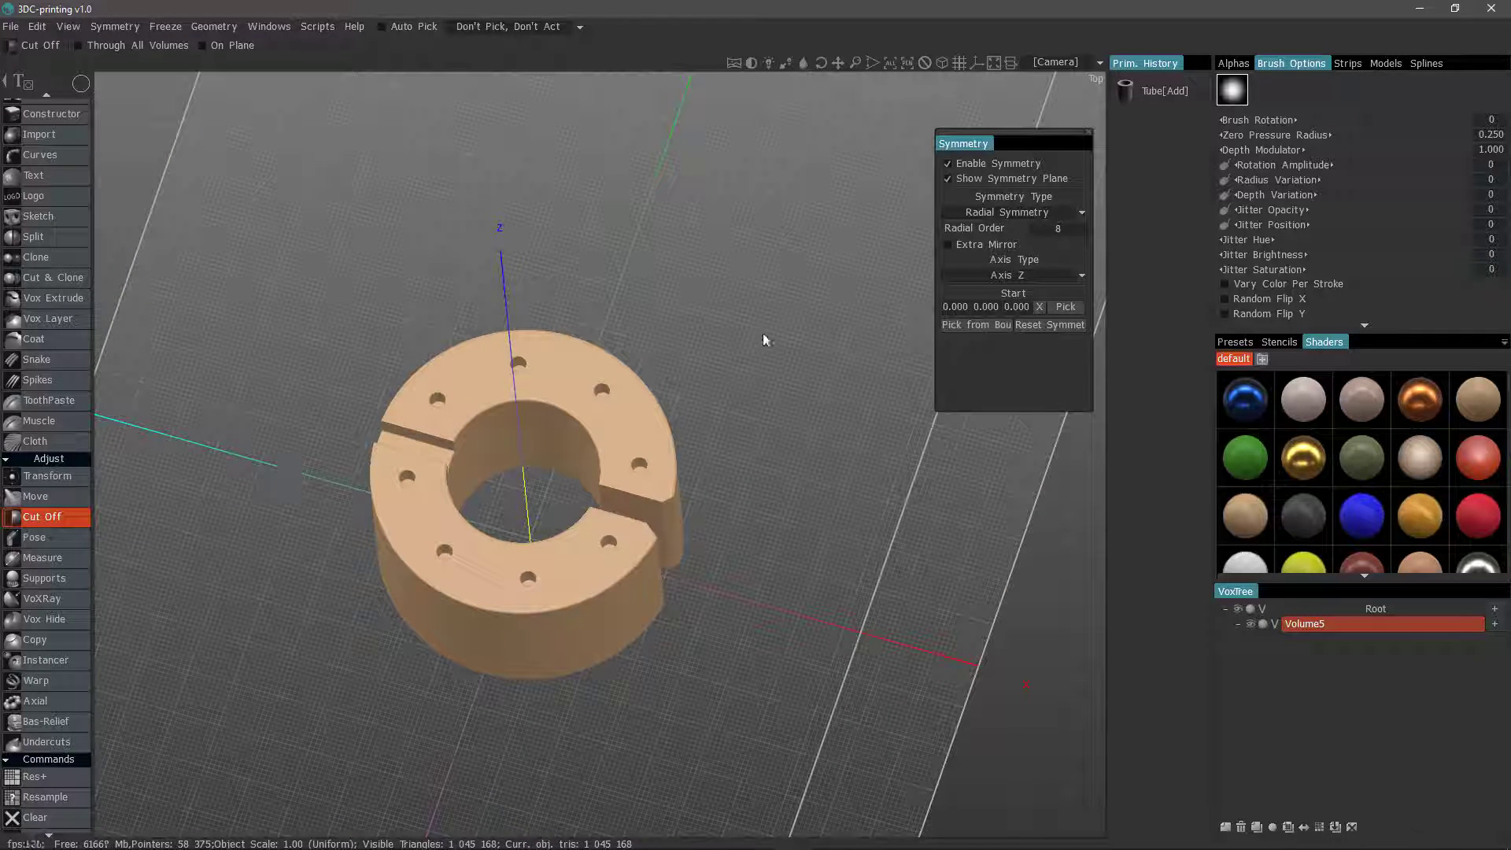
Step: Try the Radial Mirror symmetry type and set its radial order to 12
{"action": "left_click", "coordinate": [1016, 214]}
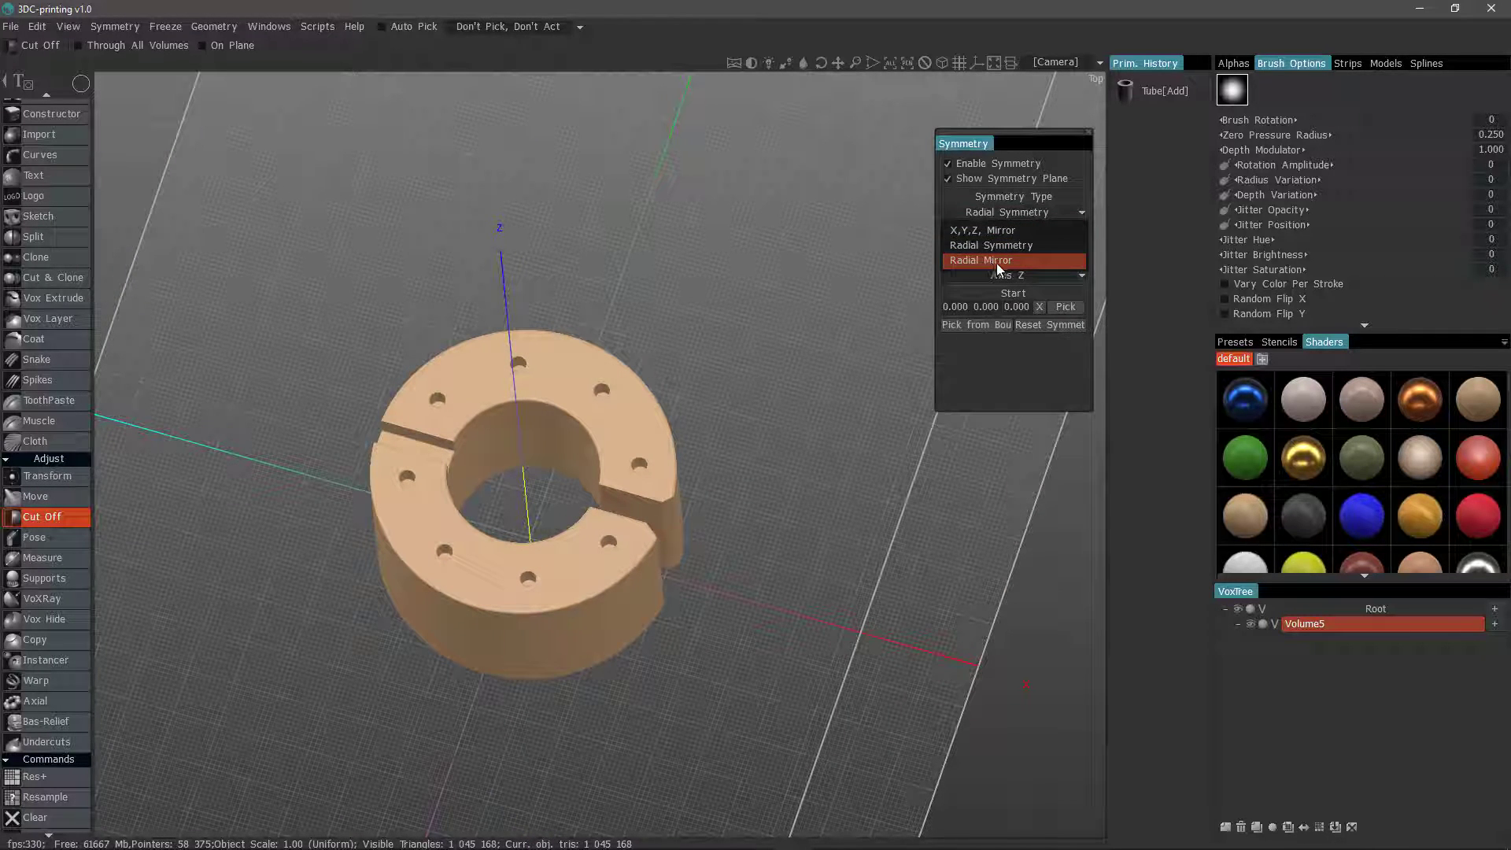
{"action": "left_click", "coordinate": [994, 262]}
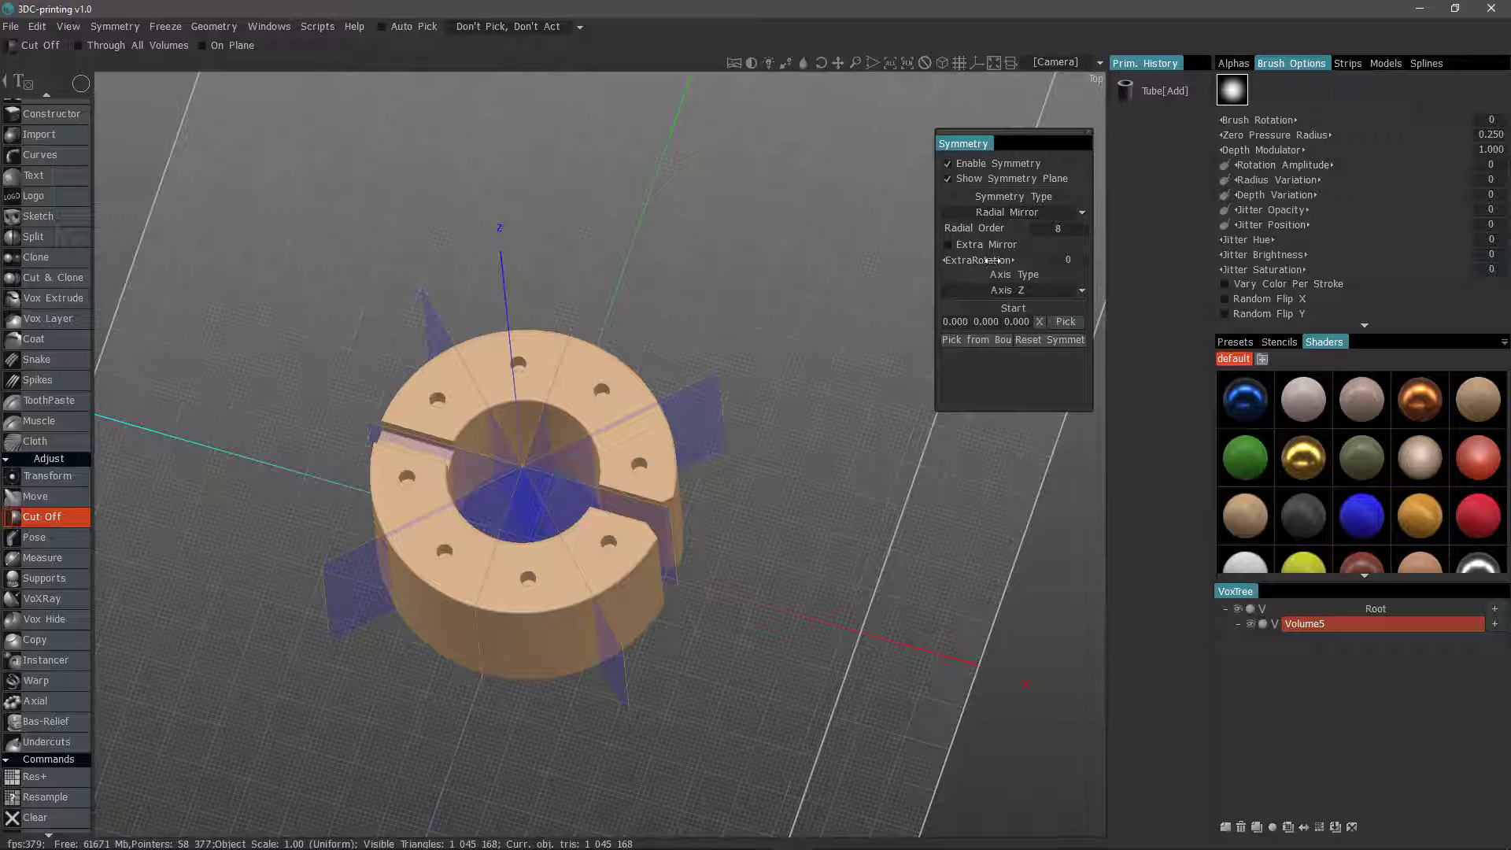
{"action": "left_click_drag", "start_coordinate": [410, 543], "coordinate": [409, 492], "text": "alt"}
{"action": "left_click_drag", "start_coordinate": [429, 216], "coordinate": [435, 292], "text": "alt"}
{"action": "left_click_drag", "start_coordinate": [677, 206], "coordinate": [692, 264], "text": "alt"}
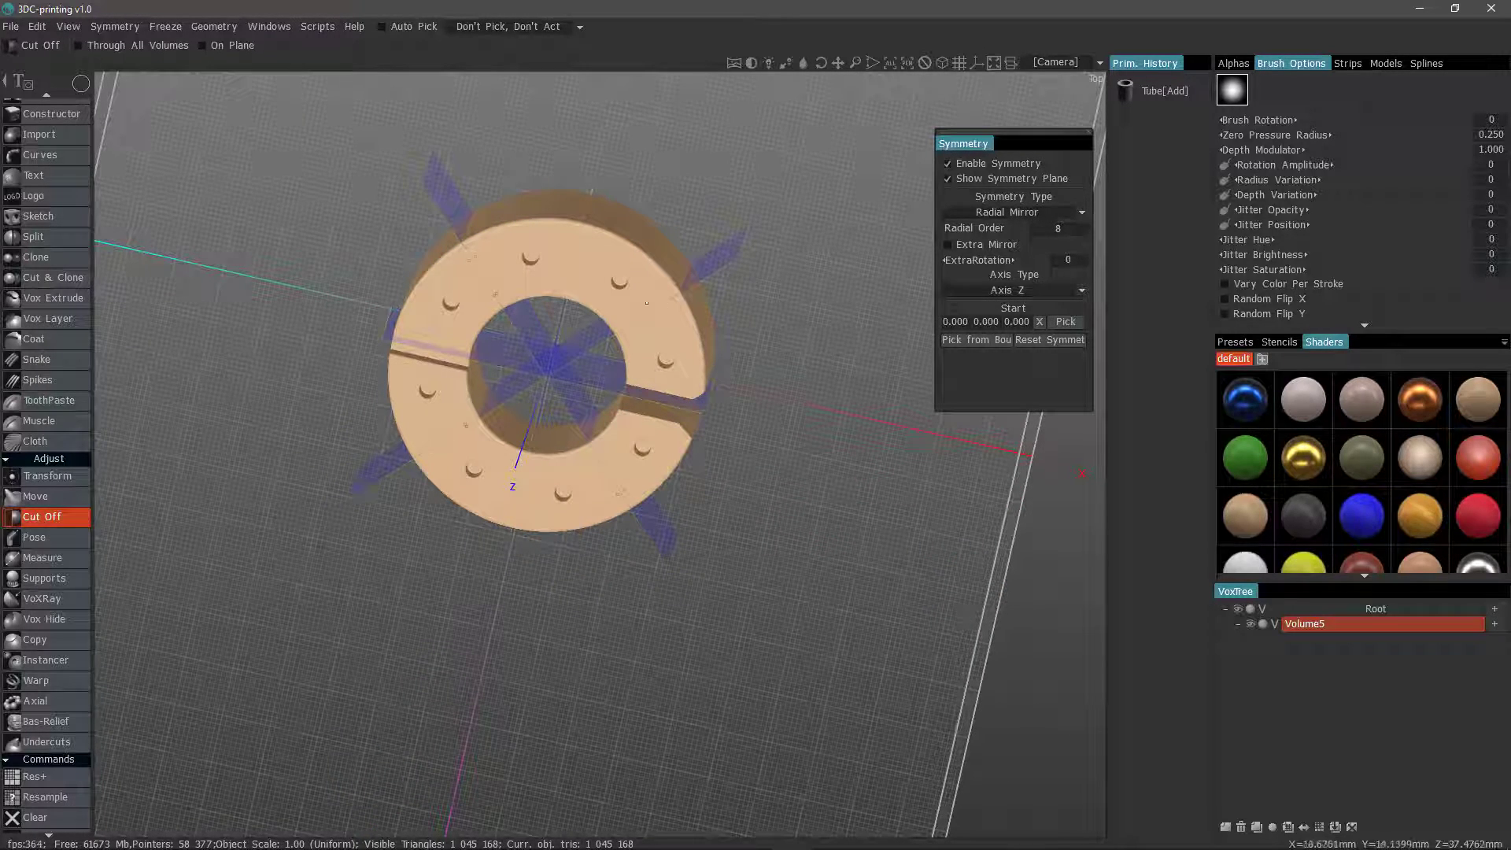
{"action": "left_click", "coordinate": [1051, 228]}
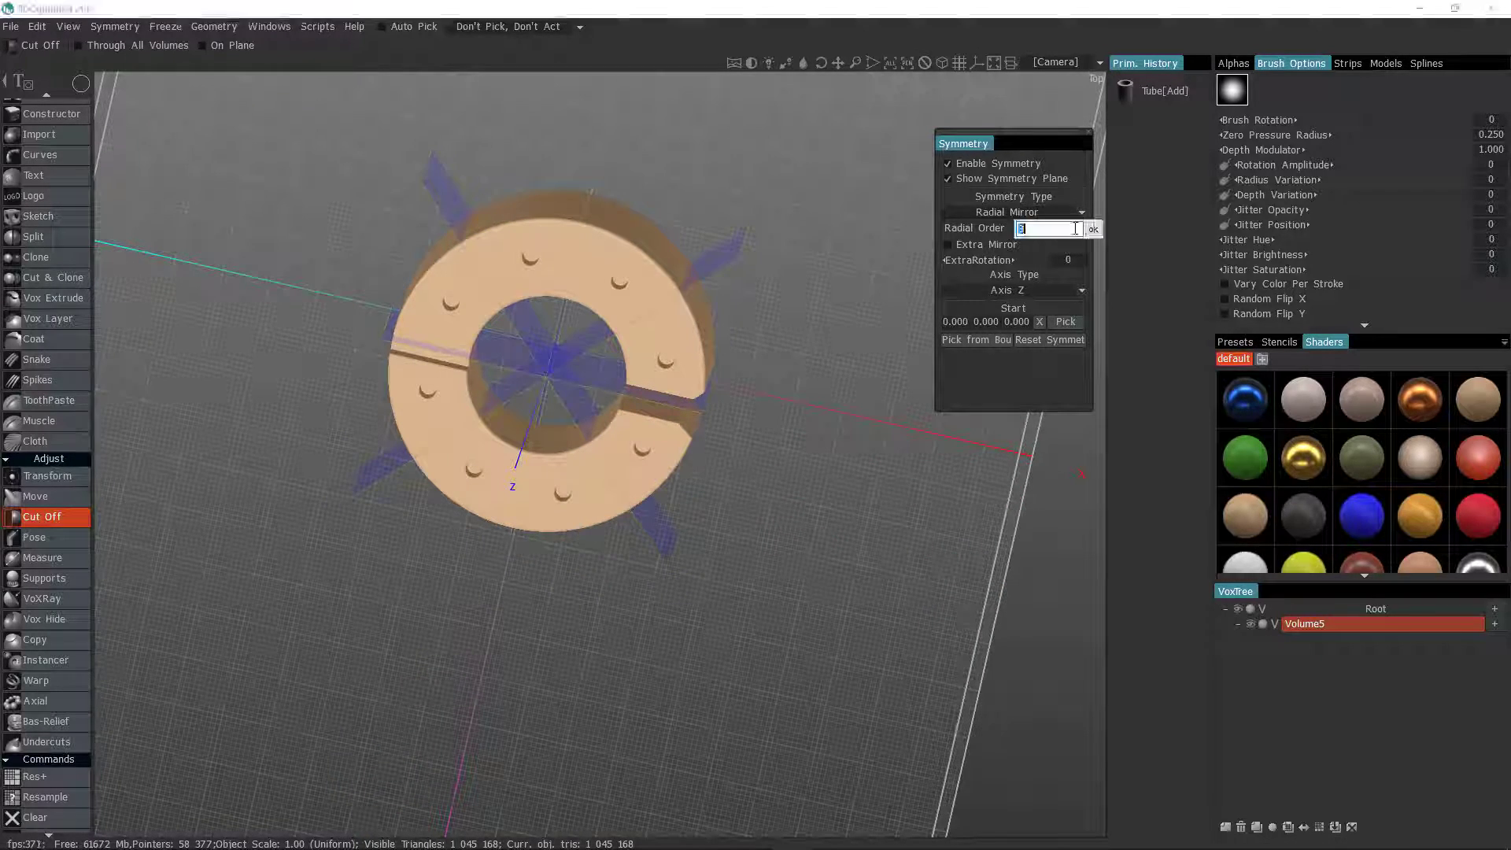
{"action": "type", "text": "12"}
{"action": "key", "text": "Return"}
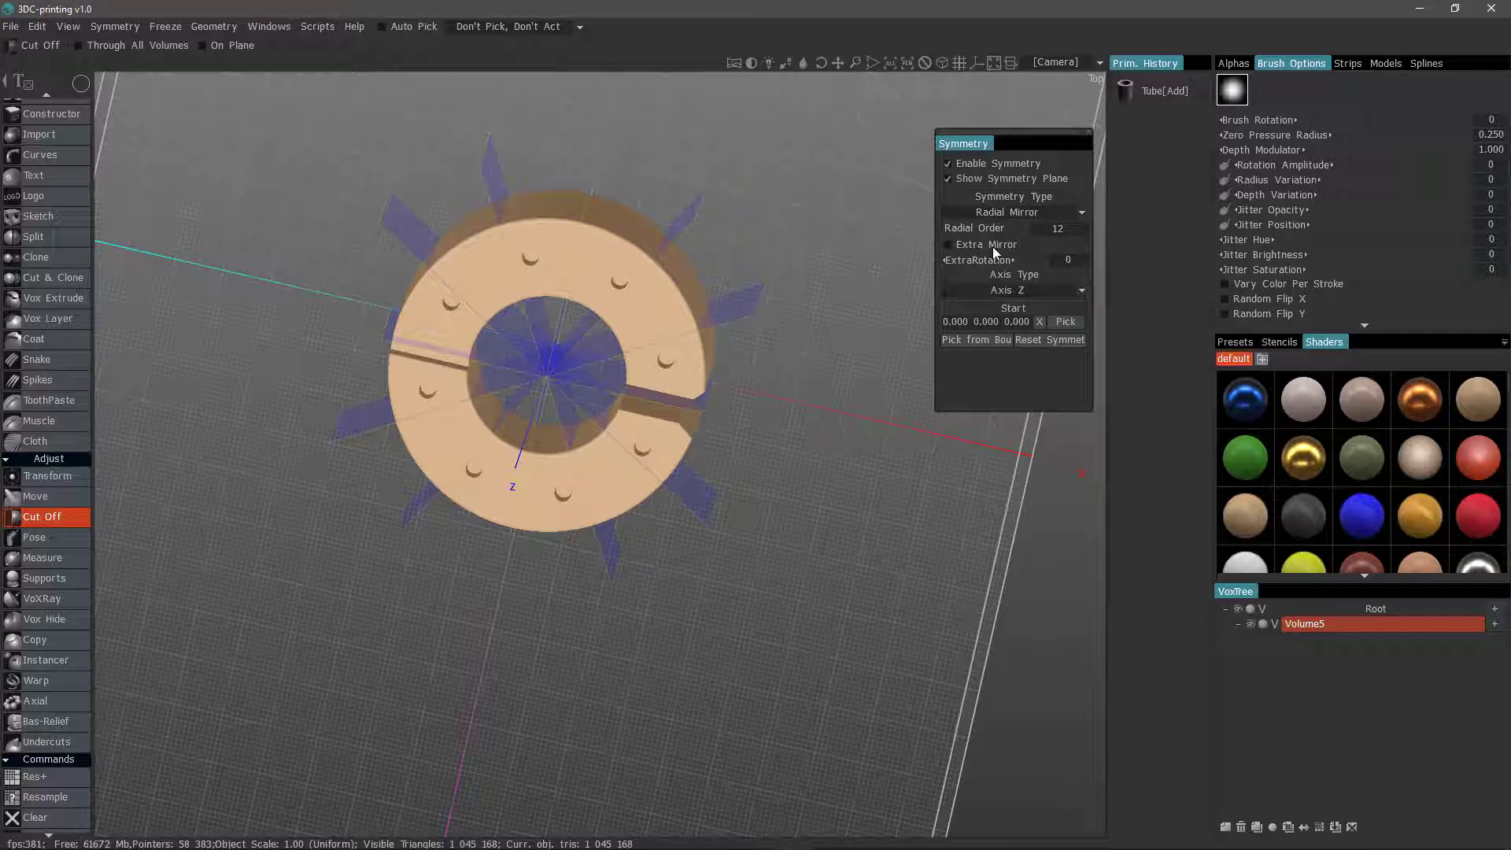
Step: Enable Extra Mirror with an extra rotation of 3.600 and centre the symmetry start on the ring's bounds
{"action": "left_click_drag", "start_coordinate": [972, 261], "coordinate": [982, 259]}
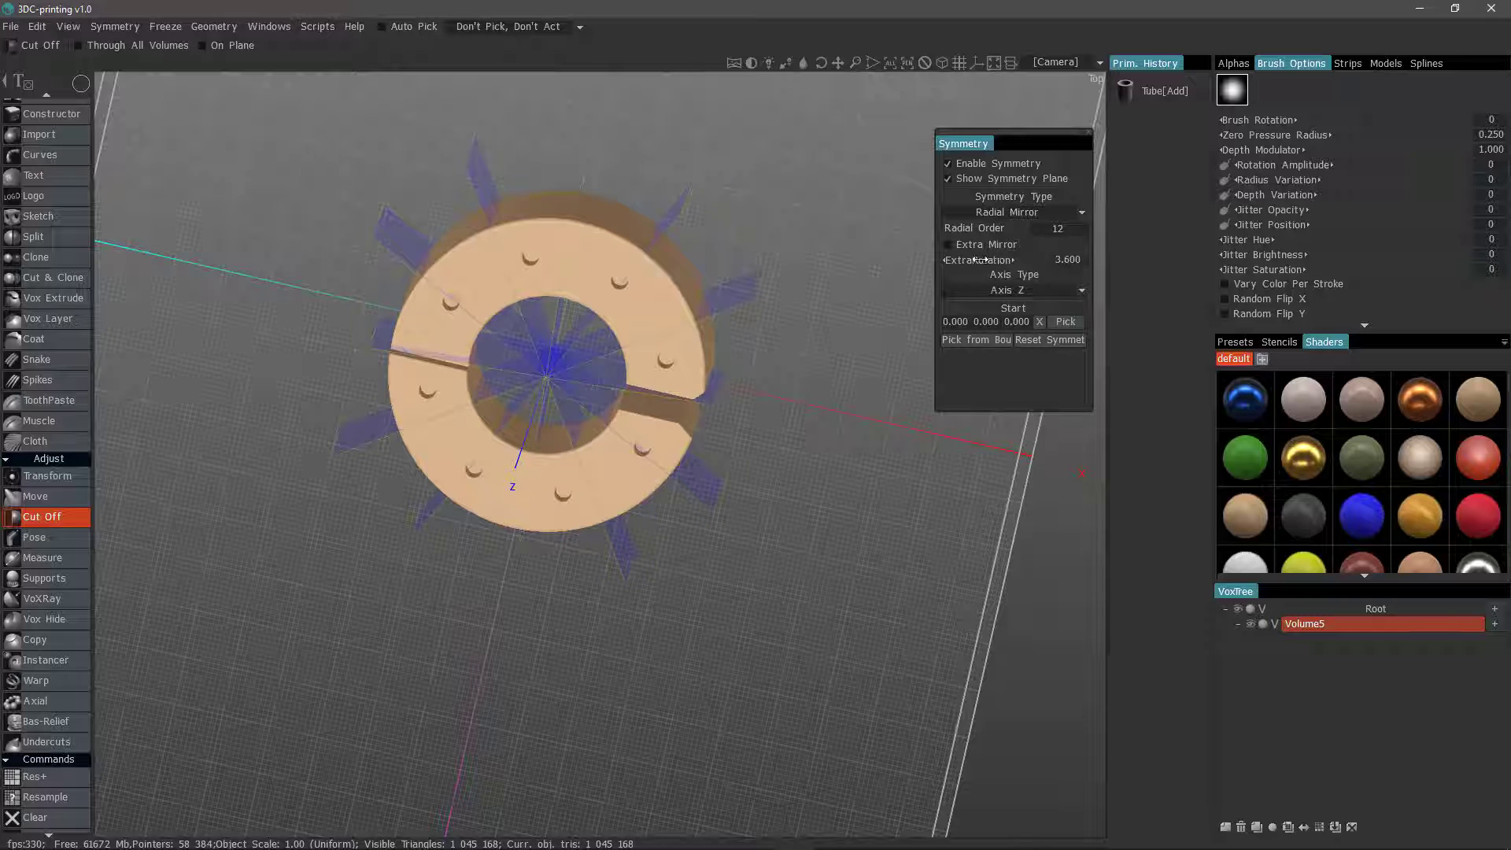
{"action": "left_click", "coordinate": [947, 243]}
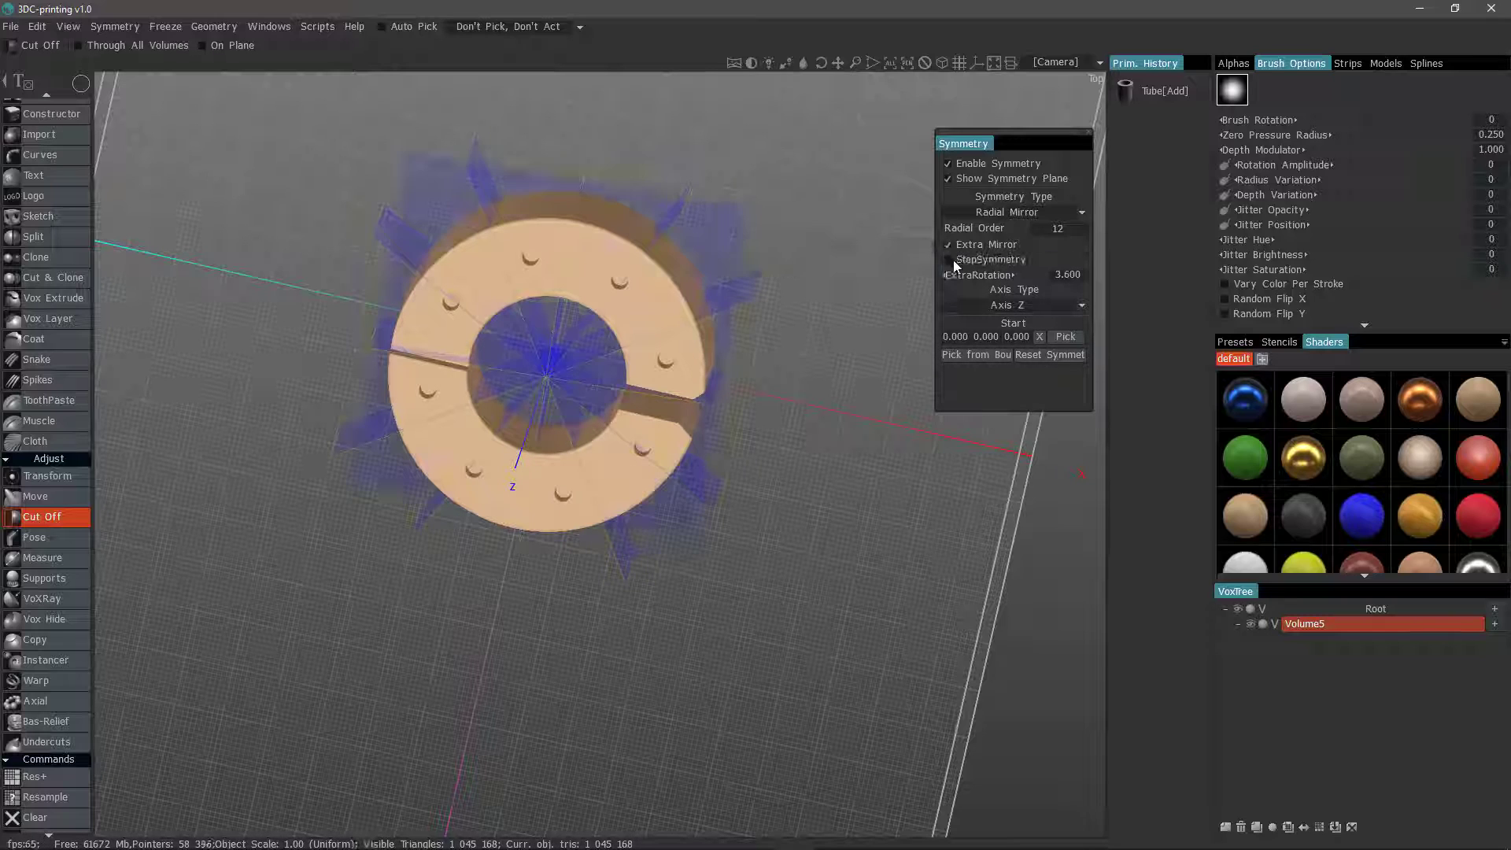
{"action": "middle_click_drag", "start_coordinate": [787, 543], "coordinate": [775, 453]}
{"action": "left_click", "coordinate": [976, 356]}
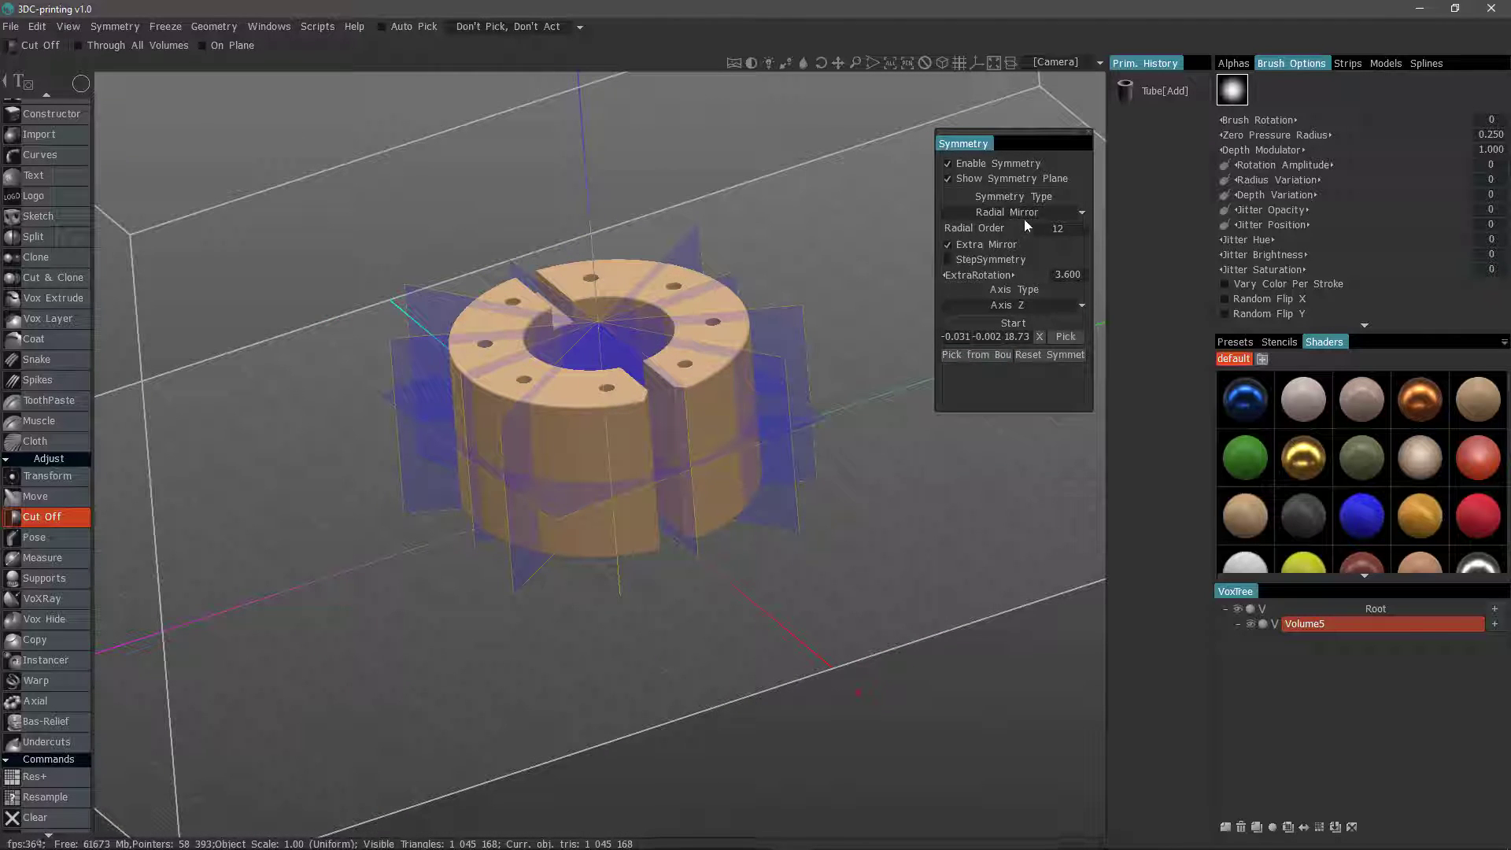
Step: Return to Radial Symmetry with Extra Mirror enabled, and undo the eight-hole cut
{"action": "left_click", "coordinate": [1047, 213]}
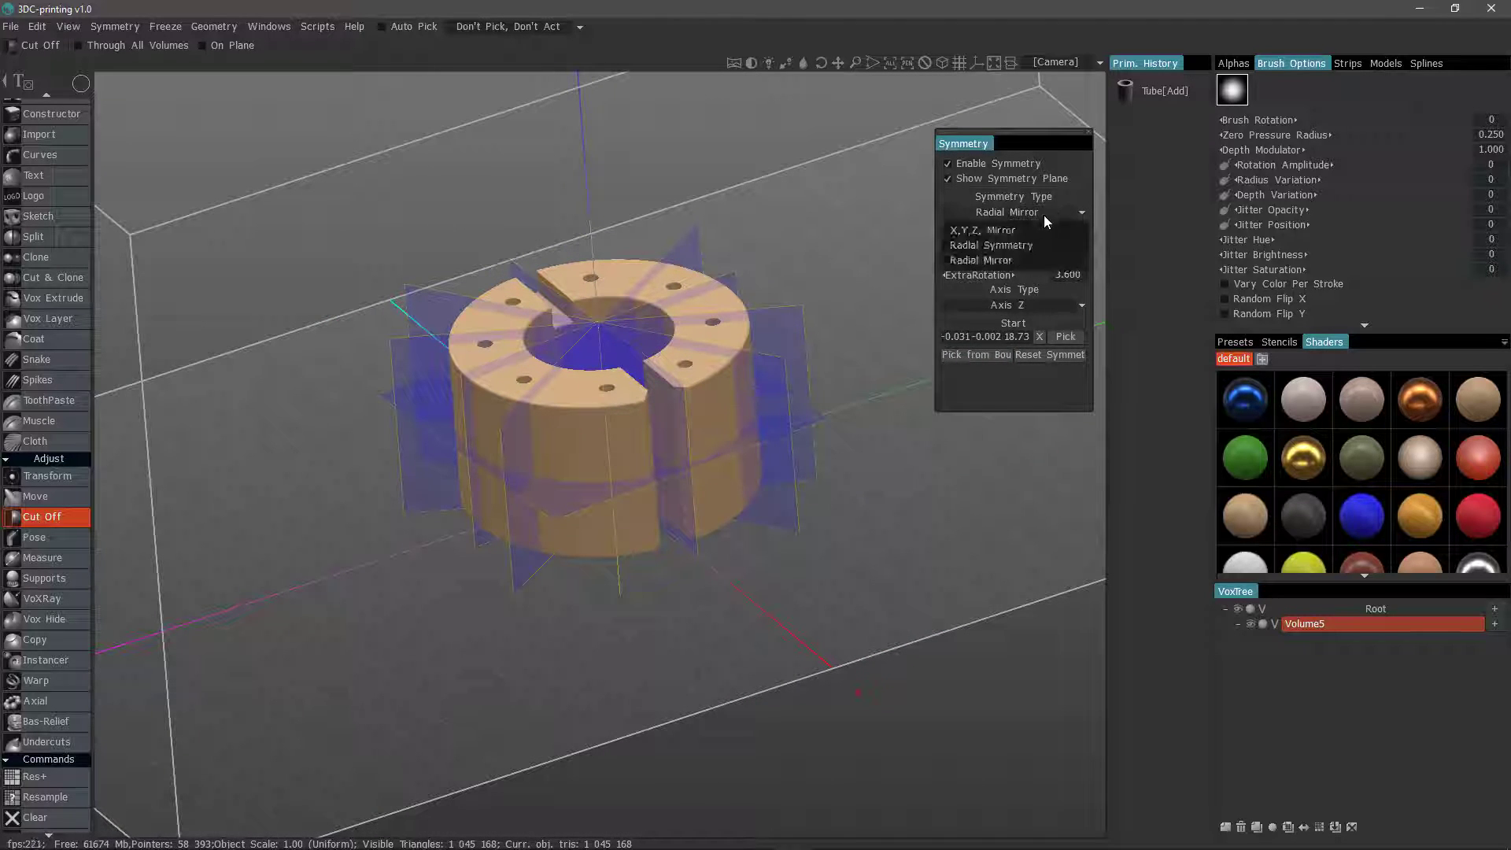
{"action": "left_click", "coordinate": [1008, 244]}
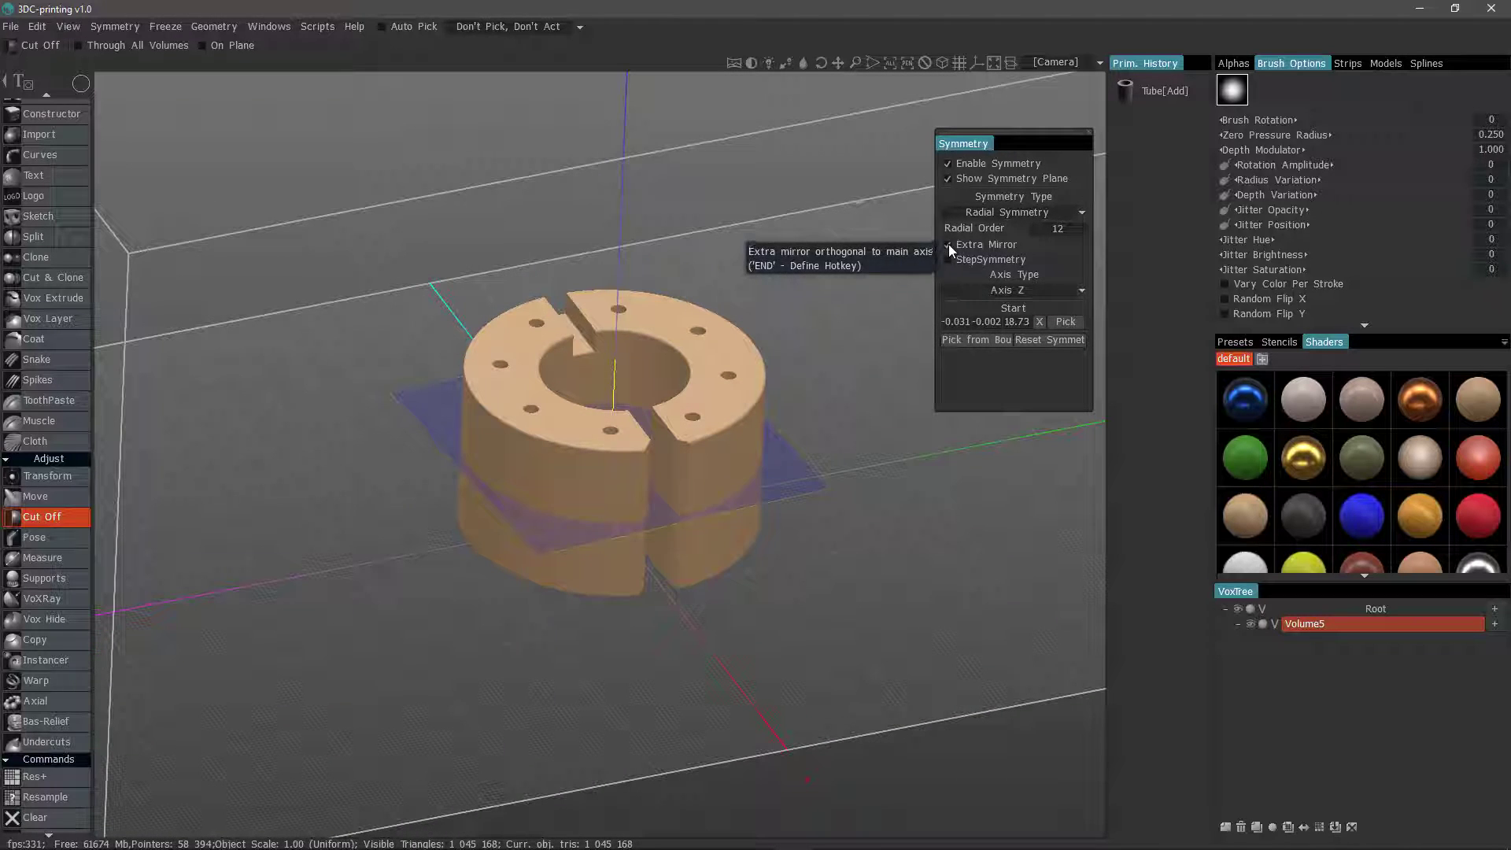
{"action": "left_click", "coordinate": [949, 246]}
{"action": "left_click", "coordinate": [948, 245]}
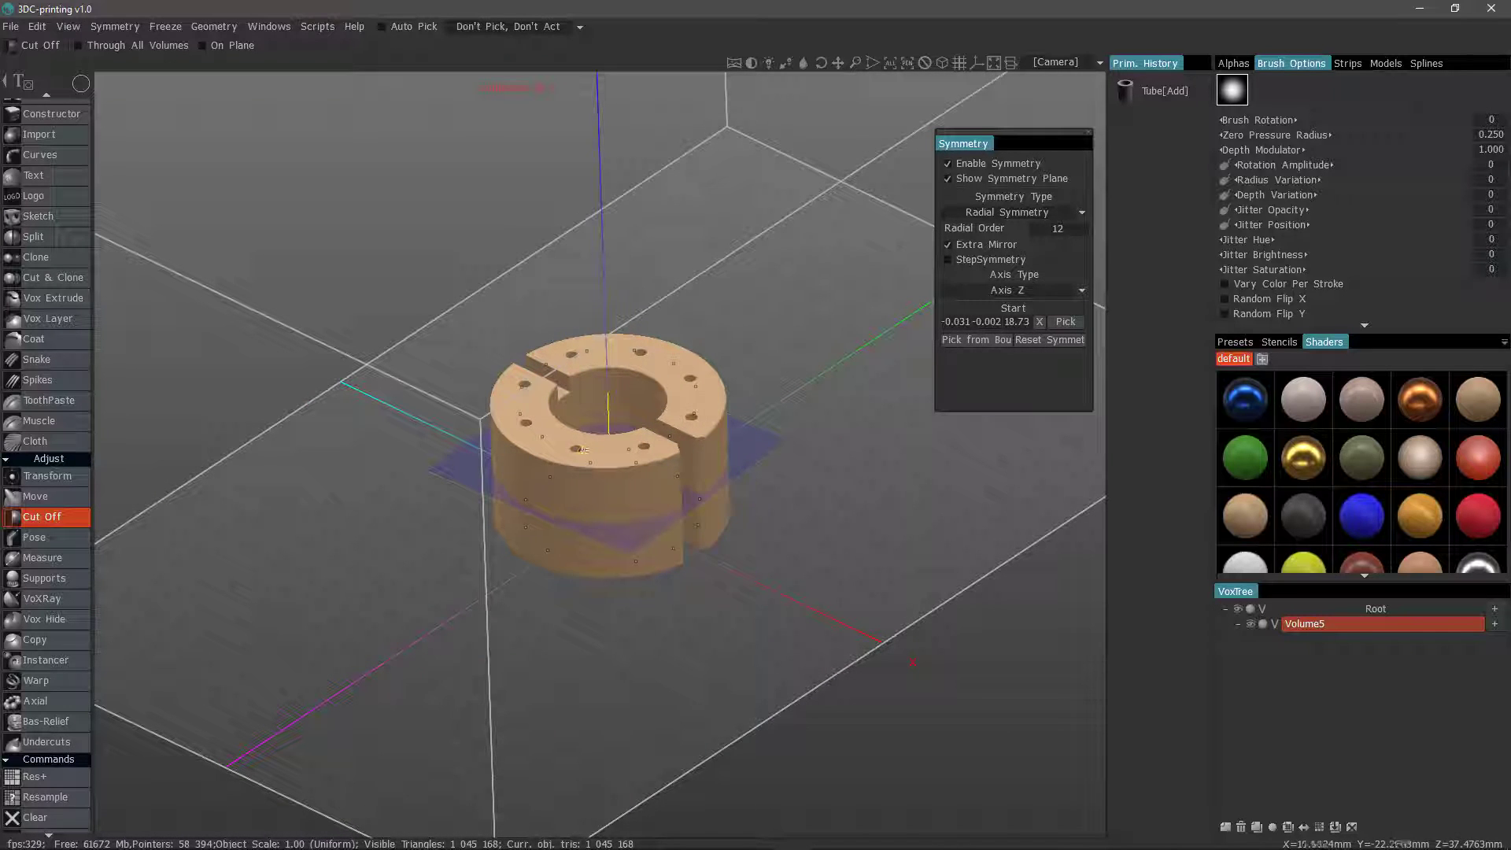
{"action": "key", "text": "ctrl+z"}
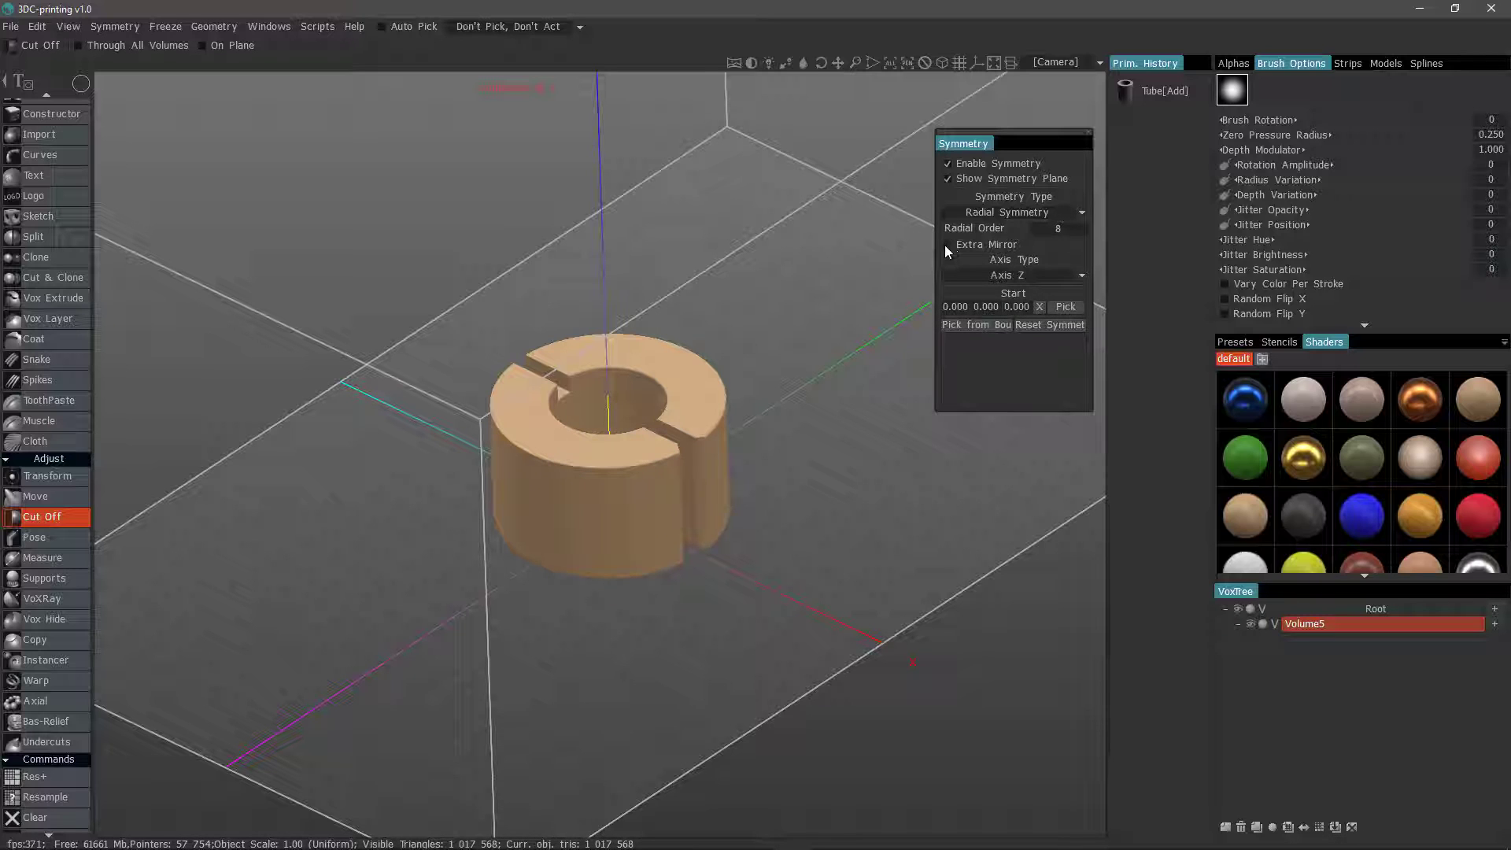
Step: Enable Extra Mirror for the radial symmetry and centre its start point by picking it from the ring's bounds
{"action": "left_click", "coordinate": [967, 244]}
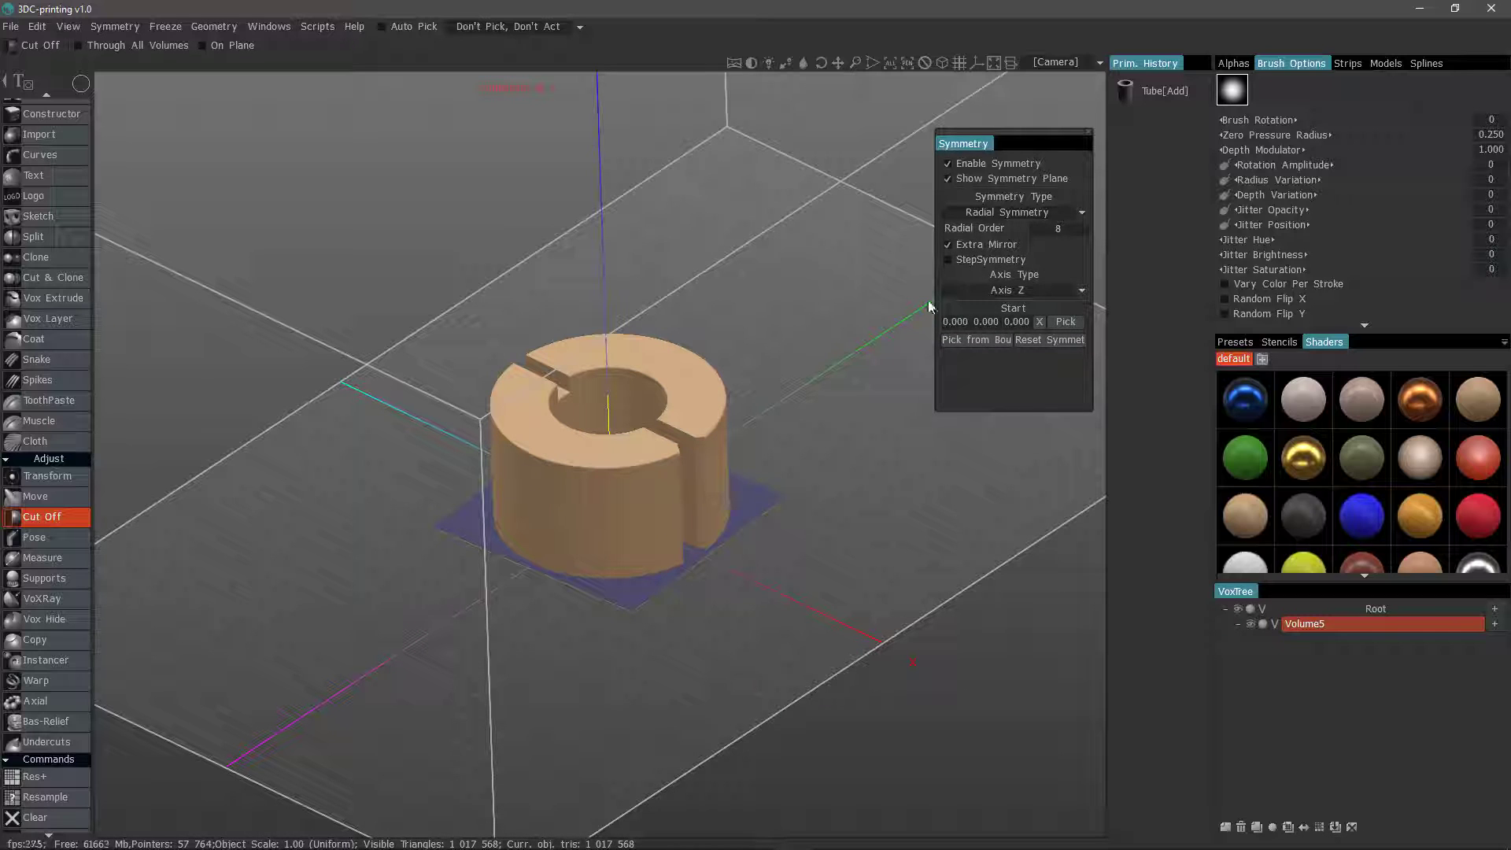
{"action": "left_click", "coordinate": [974, 339]}
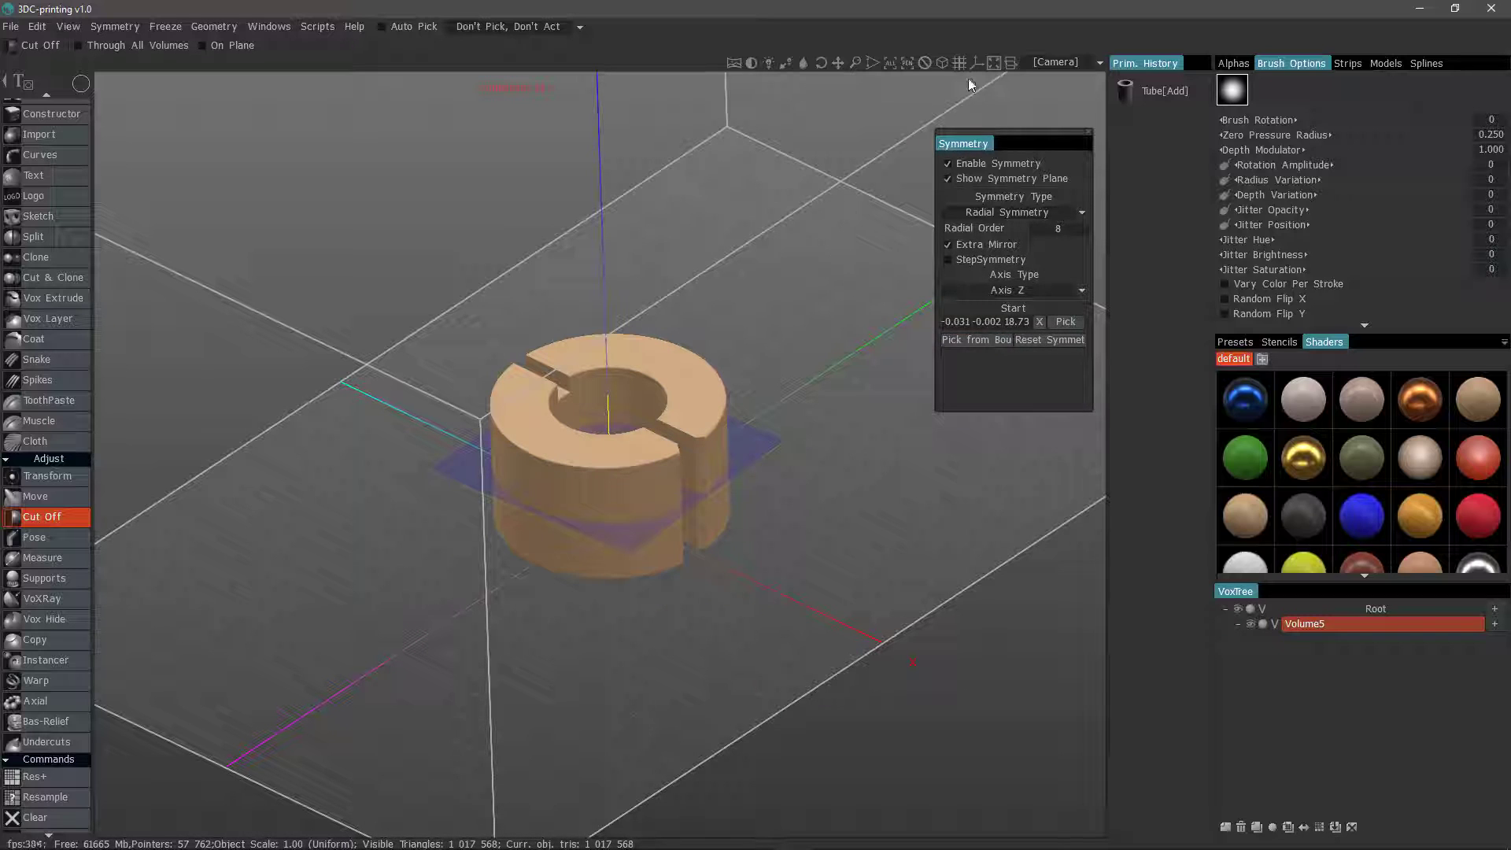
Step: Cut eight small circular blind holes around both ring faces from the top view, and inspect the result
{"action": "key", "text": "KP_7"}
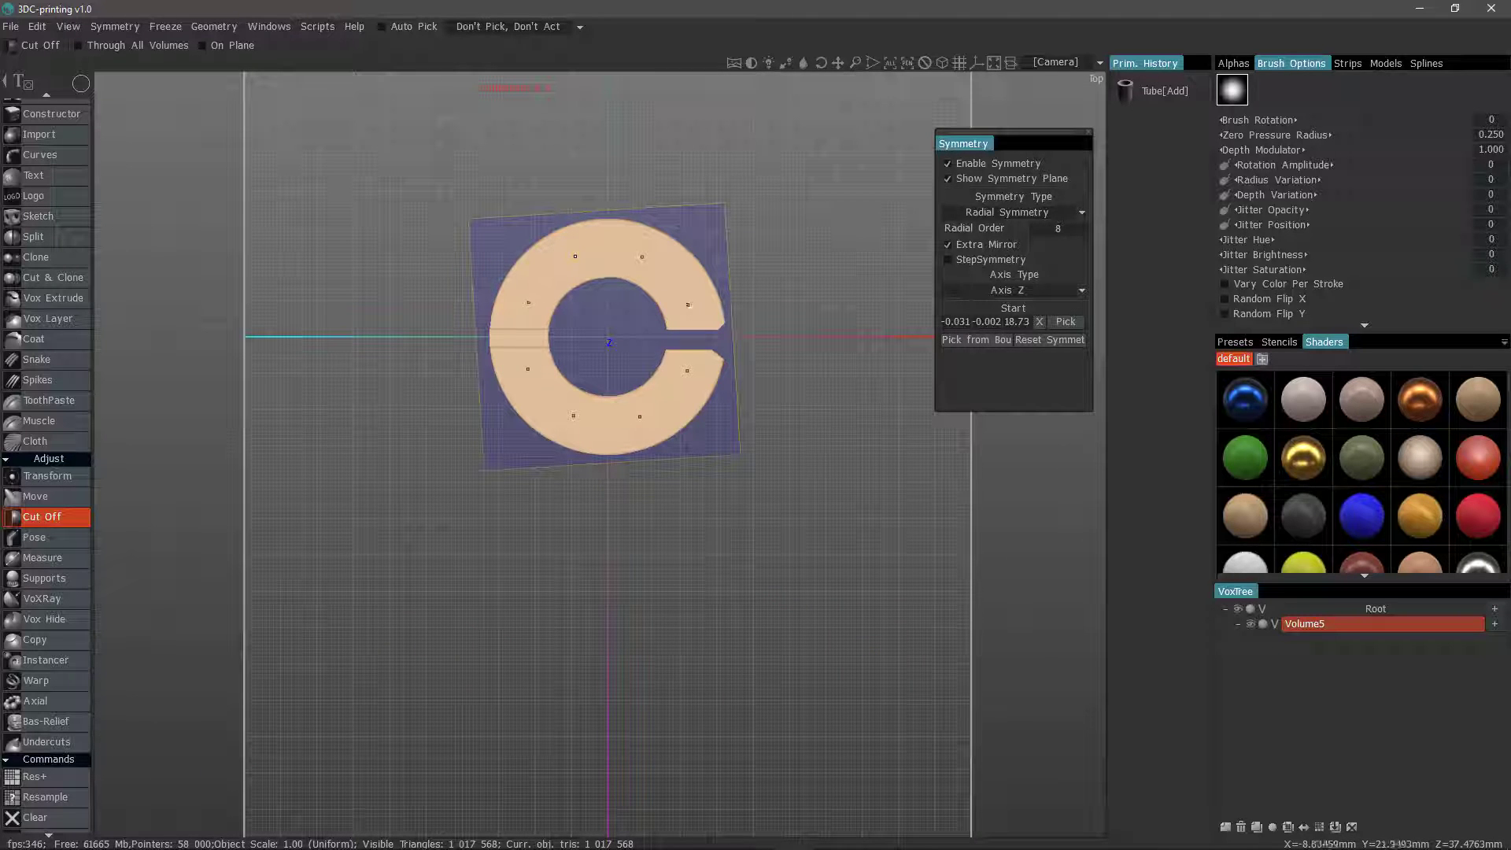
{"action": "left_click_drag", "start_coordinate": [574, 256], "coordinate": [583, 259]}
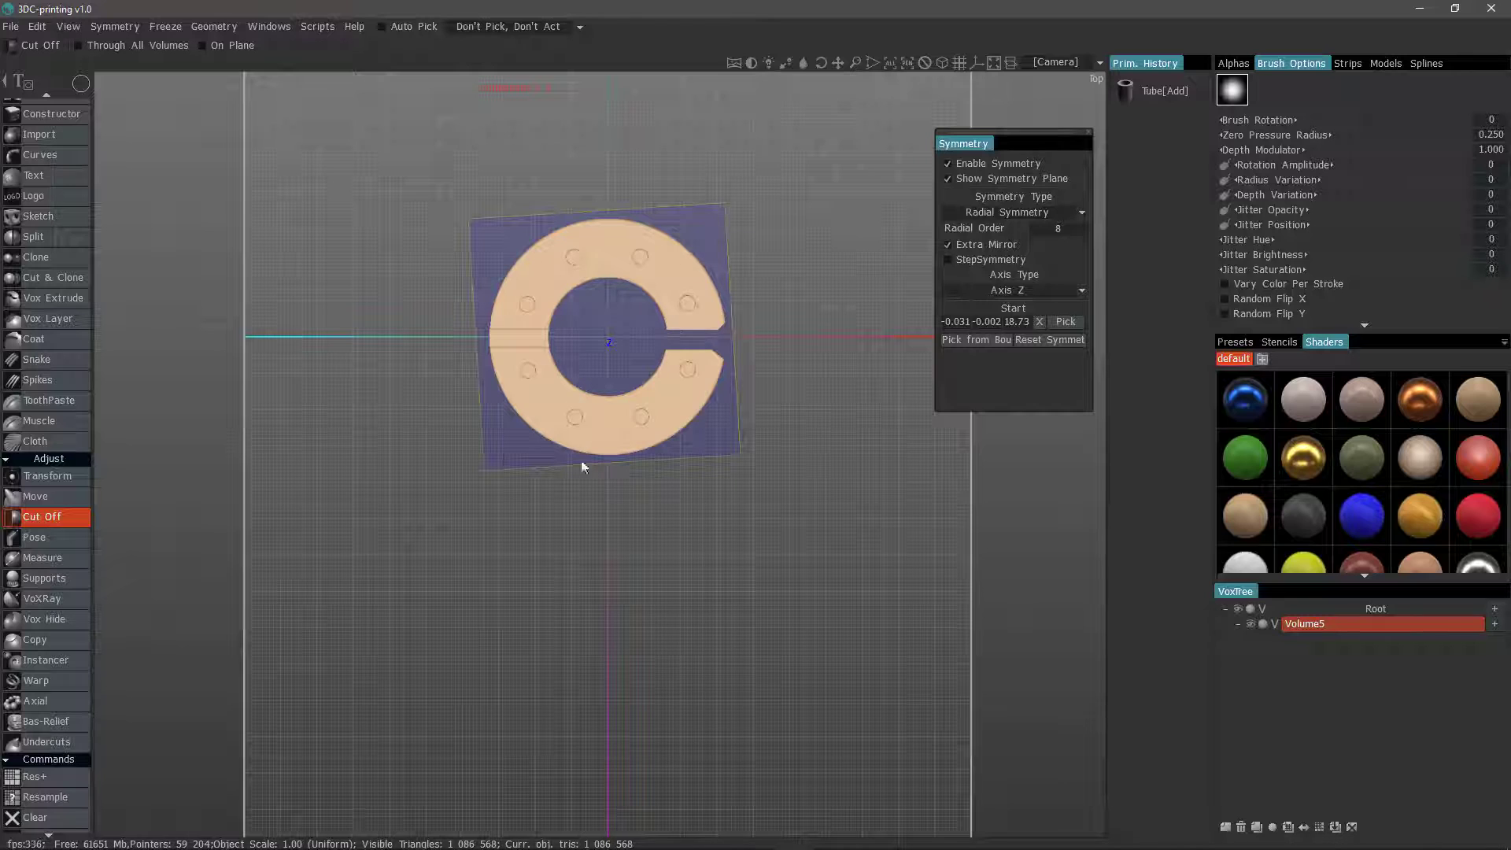
{"action": "key", "text": "KP_1"}
{"action": "left_click_drag", "start_coordinate": [433, 439], "coordinate": [950, 334], "text": "alt"}
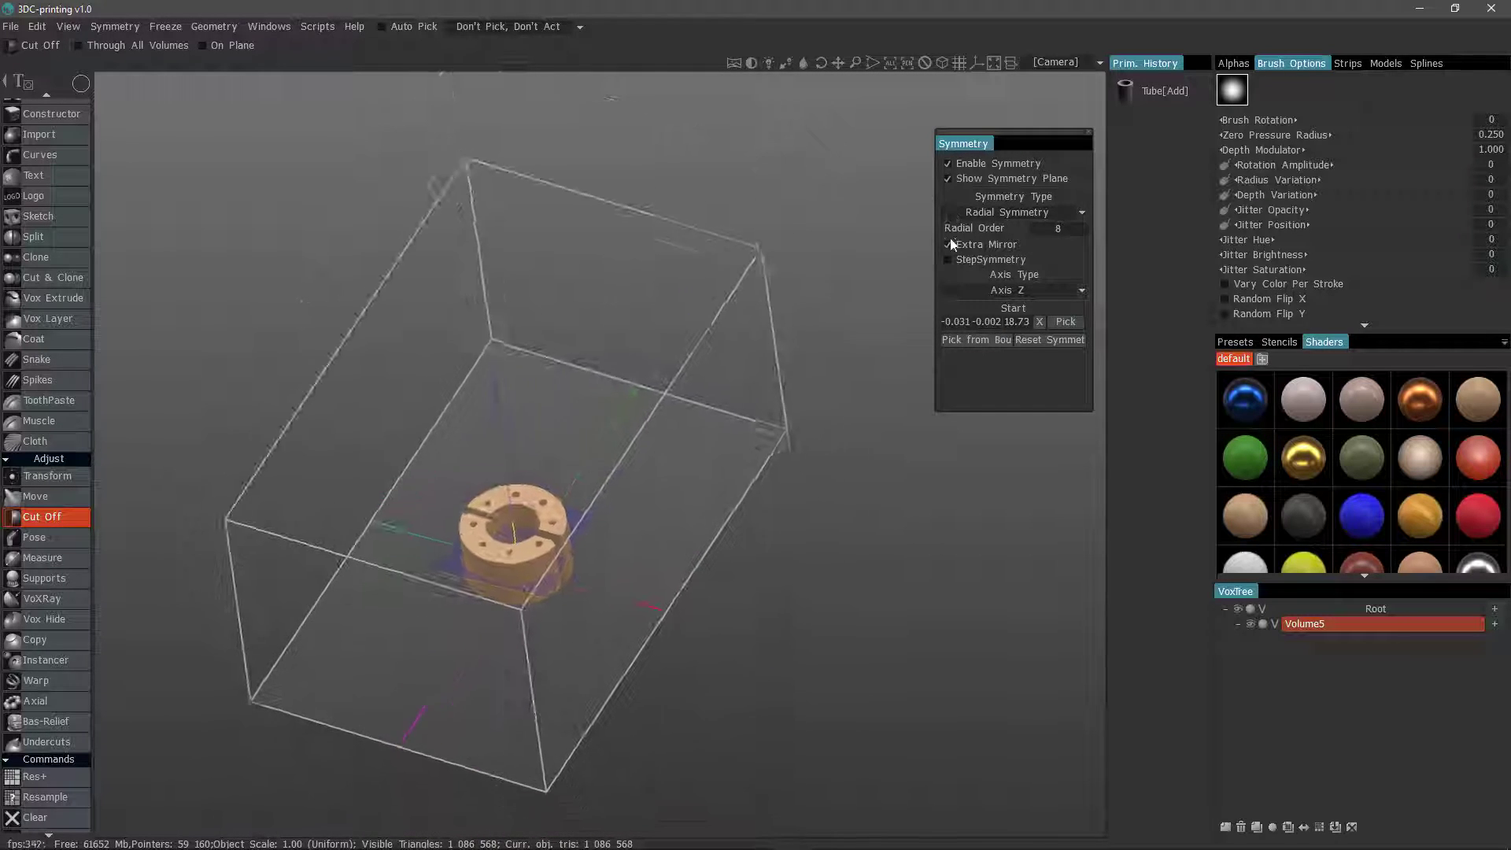
Step: Set the radial symmetry's axis type to General Case to expose its start and end positions
{"action": "left_click", "coordinate": [1017, 293]}
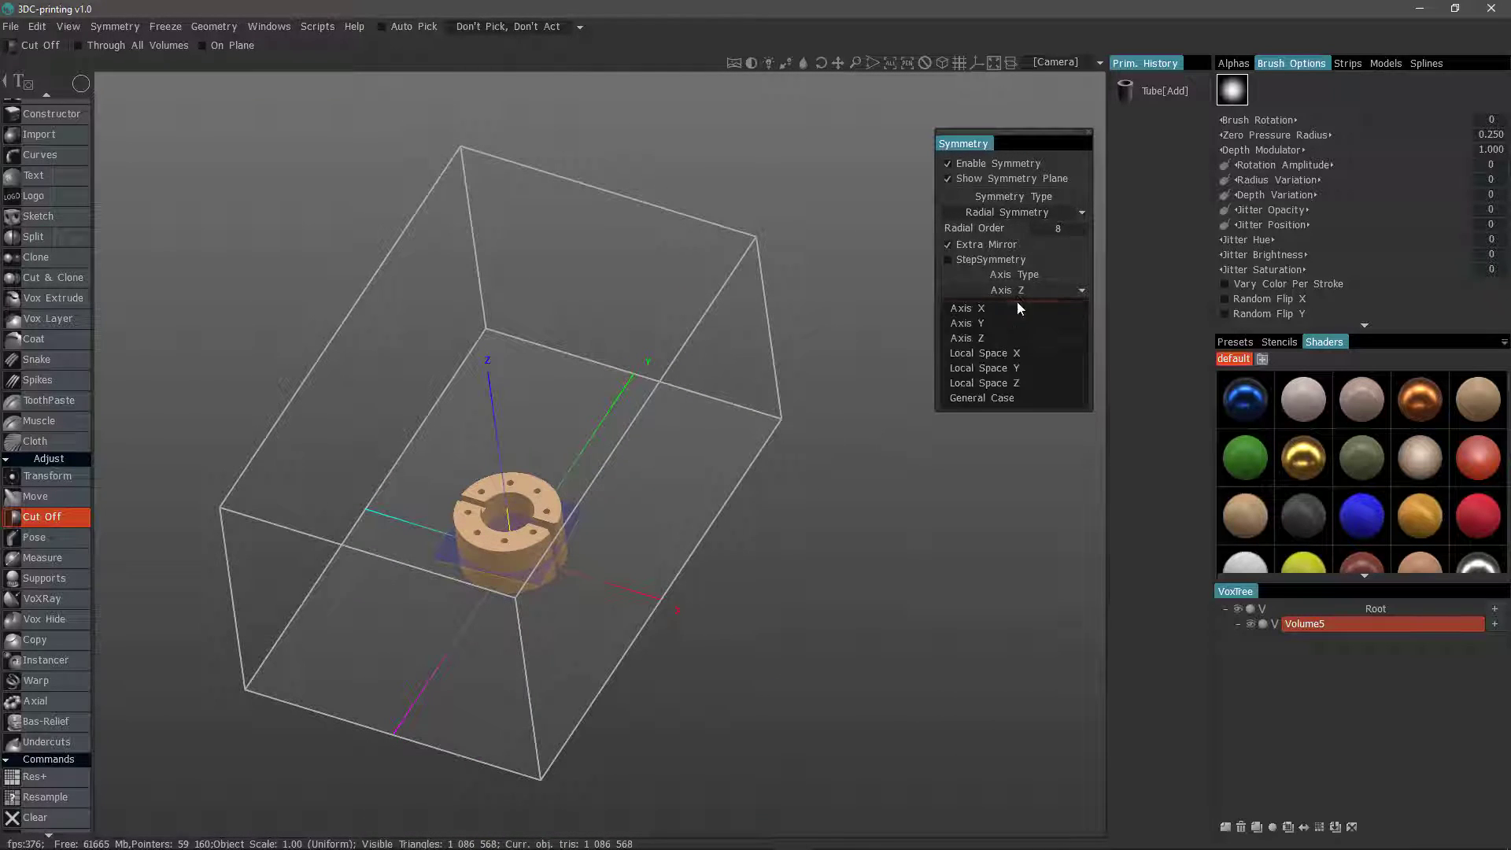
{"action": "left_click", "coordinate": [997, 399]}
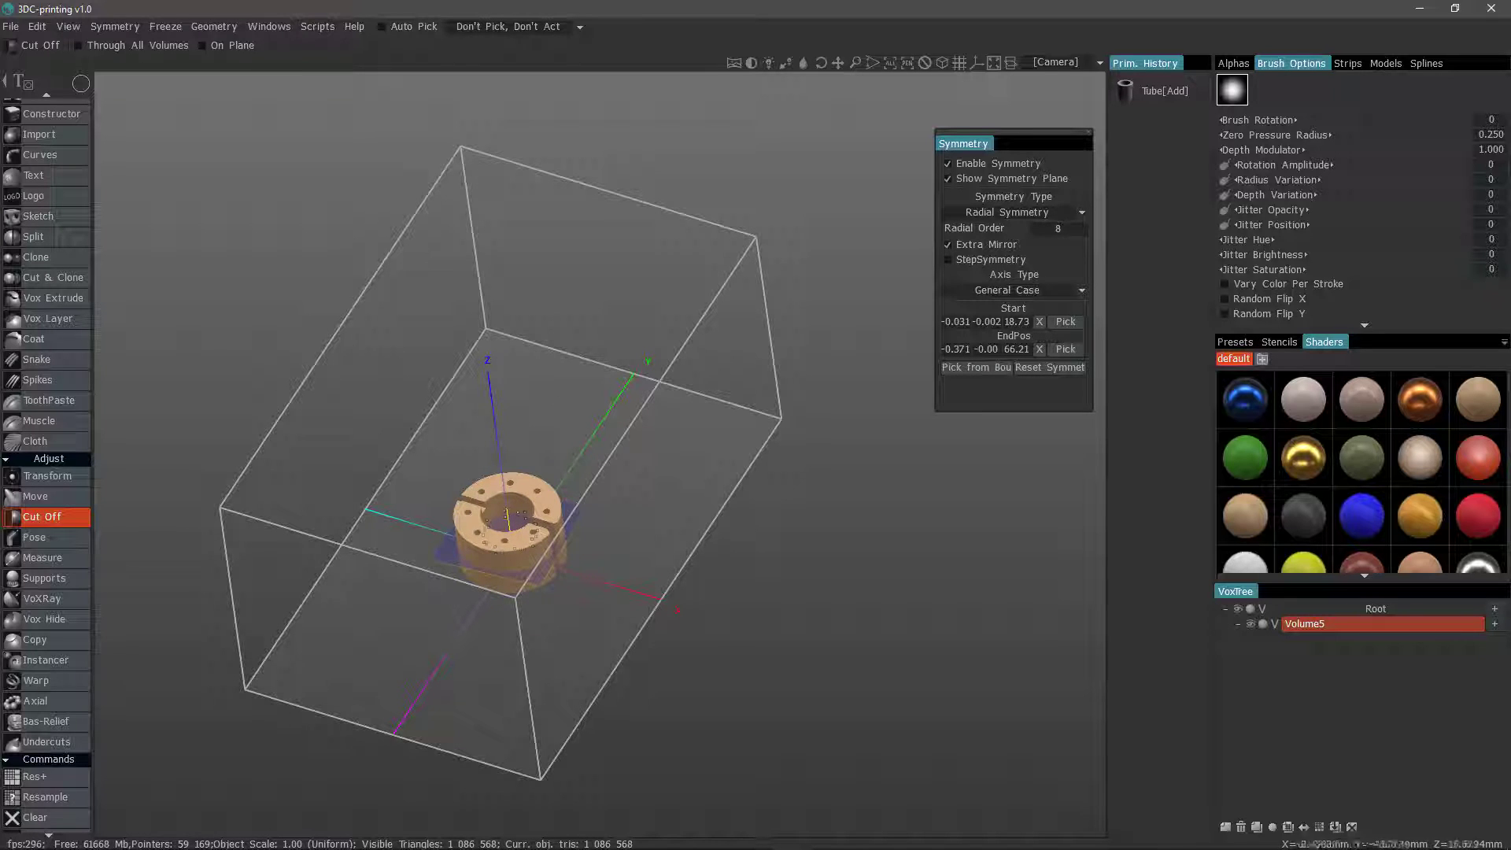
{"action": "left_click_drag", "start_coordinate": [516, 483], "coordinate": [532, 433], "text": "alt"}
{"action": "left_click_drag", "start_coordinate": [870, 320], "coordinate": [801, 325], "text": "alt"}
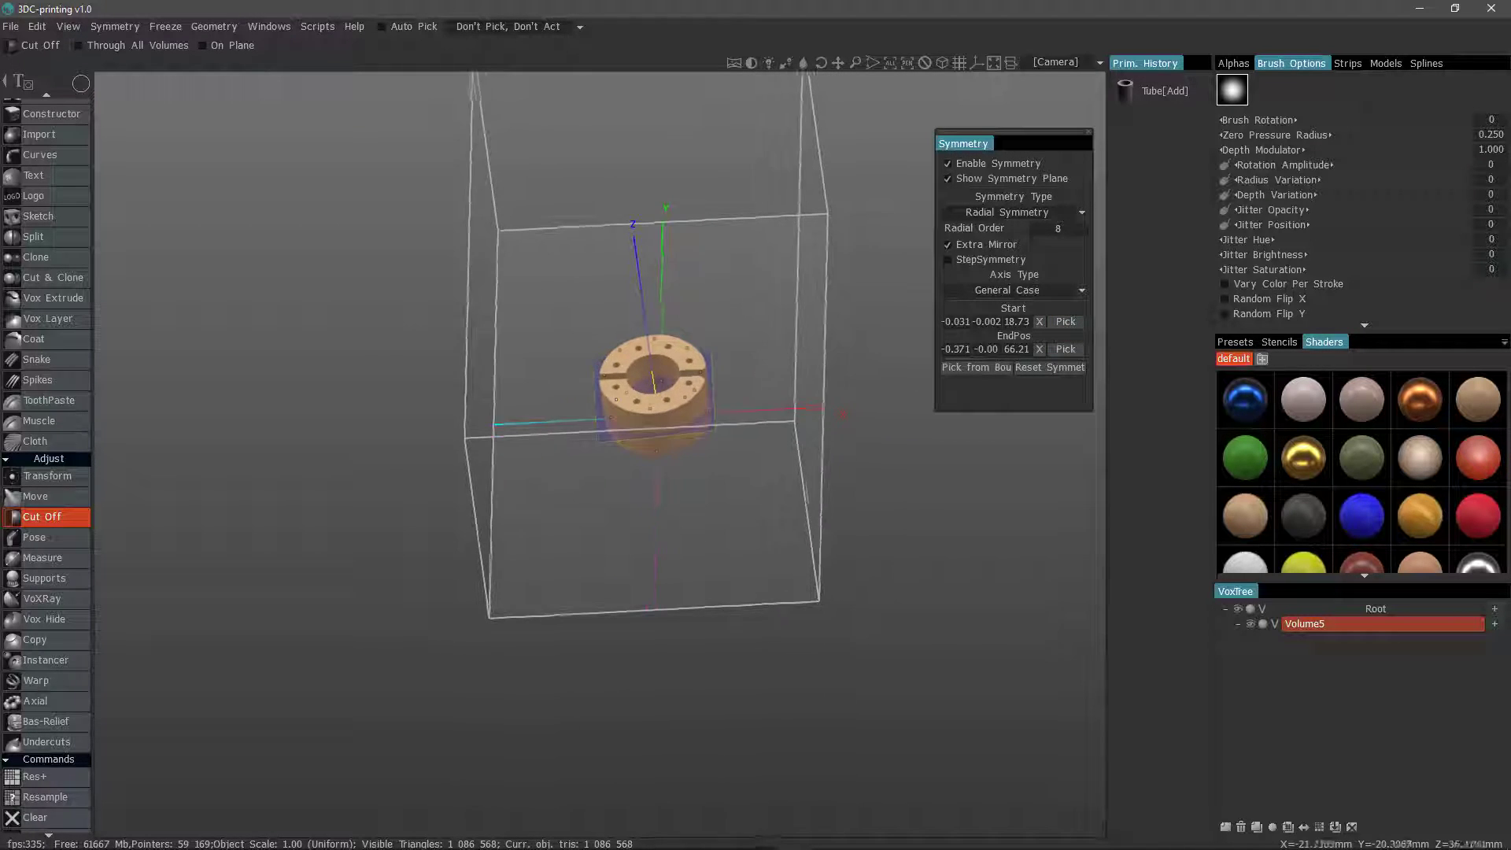
Step: Reset the symmetry settings, choose X,Y,Z Mirror as the symmetry type, and inspect the drilled ring up close
{"action": "left_click", "coordinate": [1032, 368]}
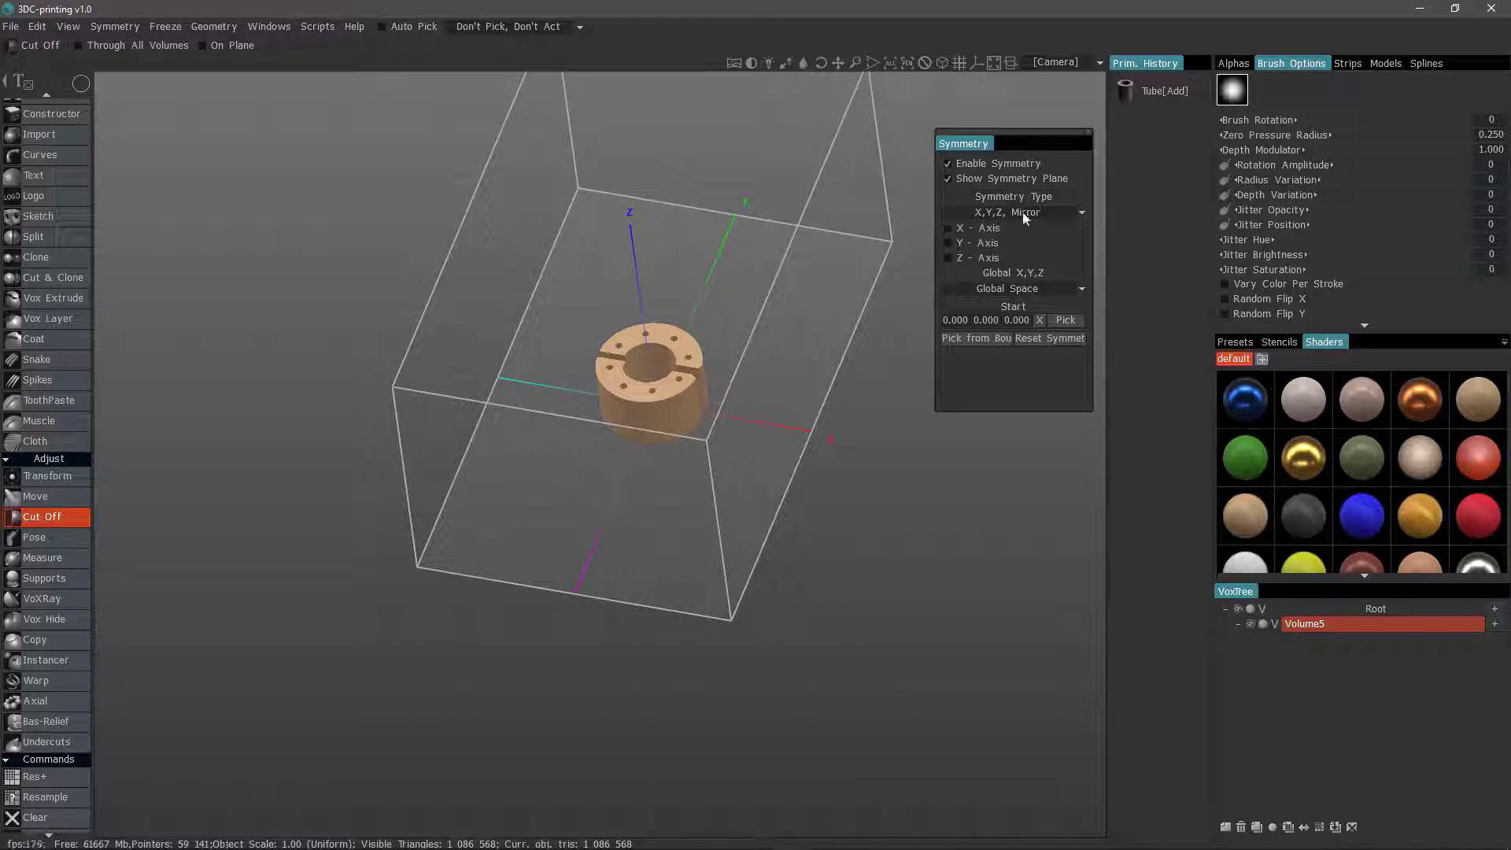
{"action": "left_click", "coordinate": [977, 215]}
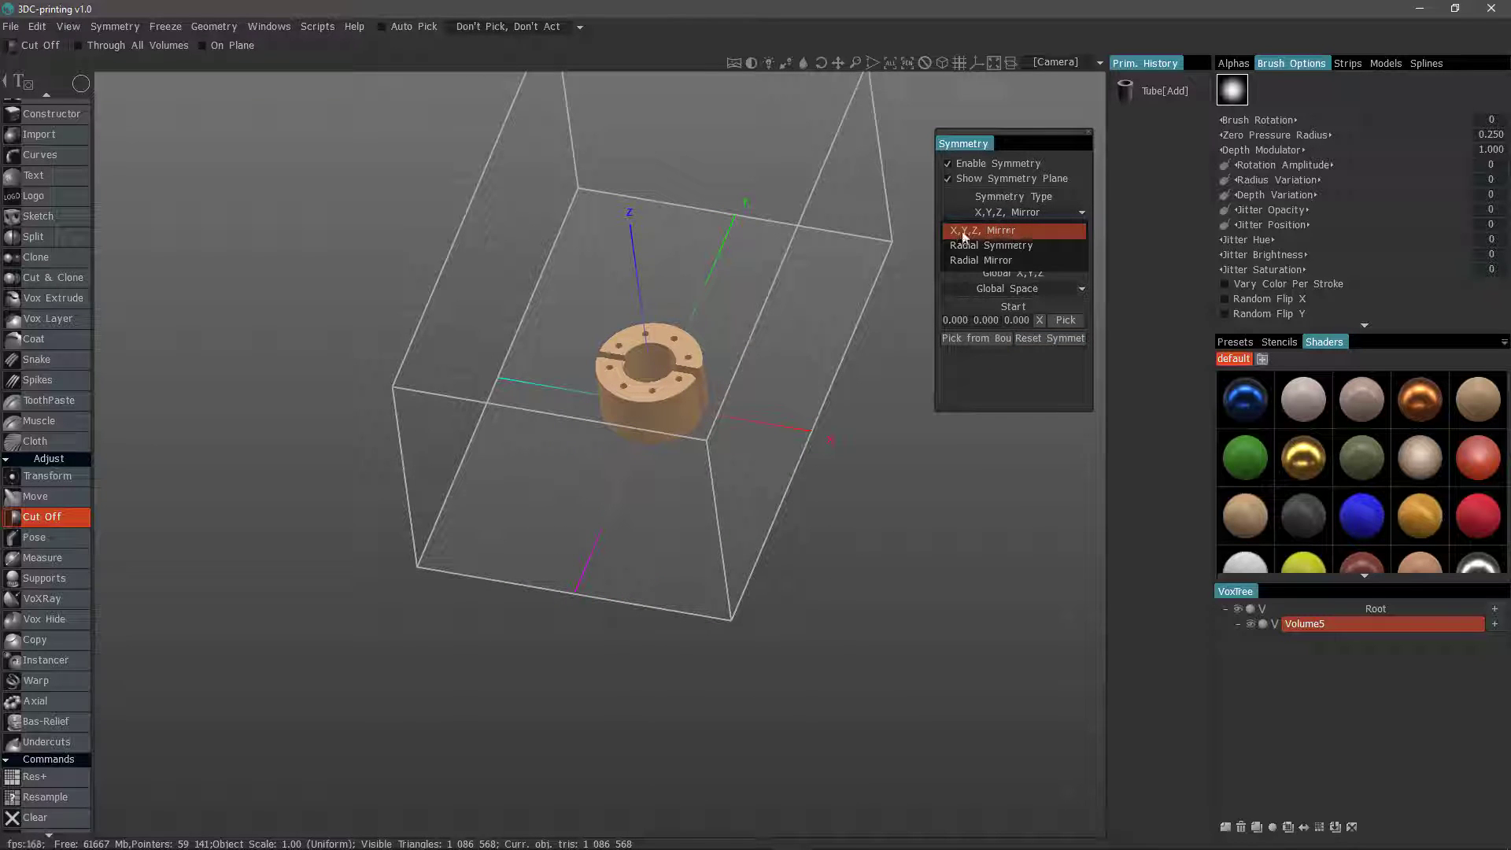
{"action": "left_click", "coordinate": [1012, 229]}
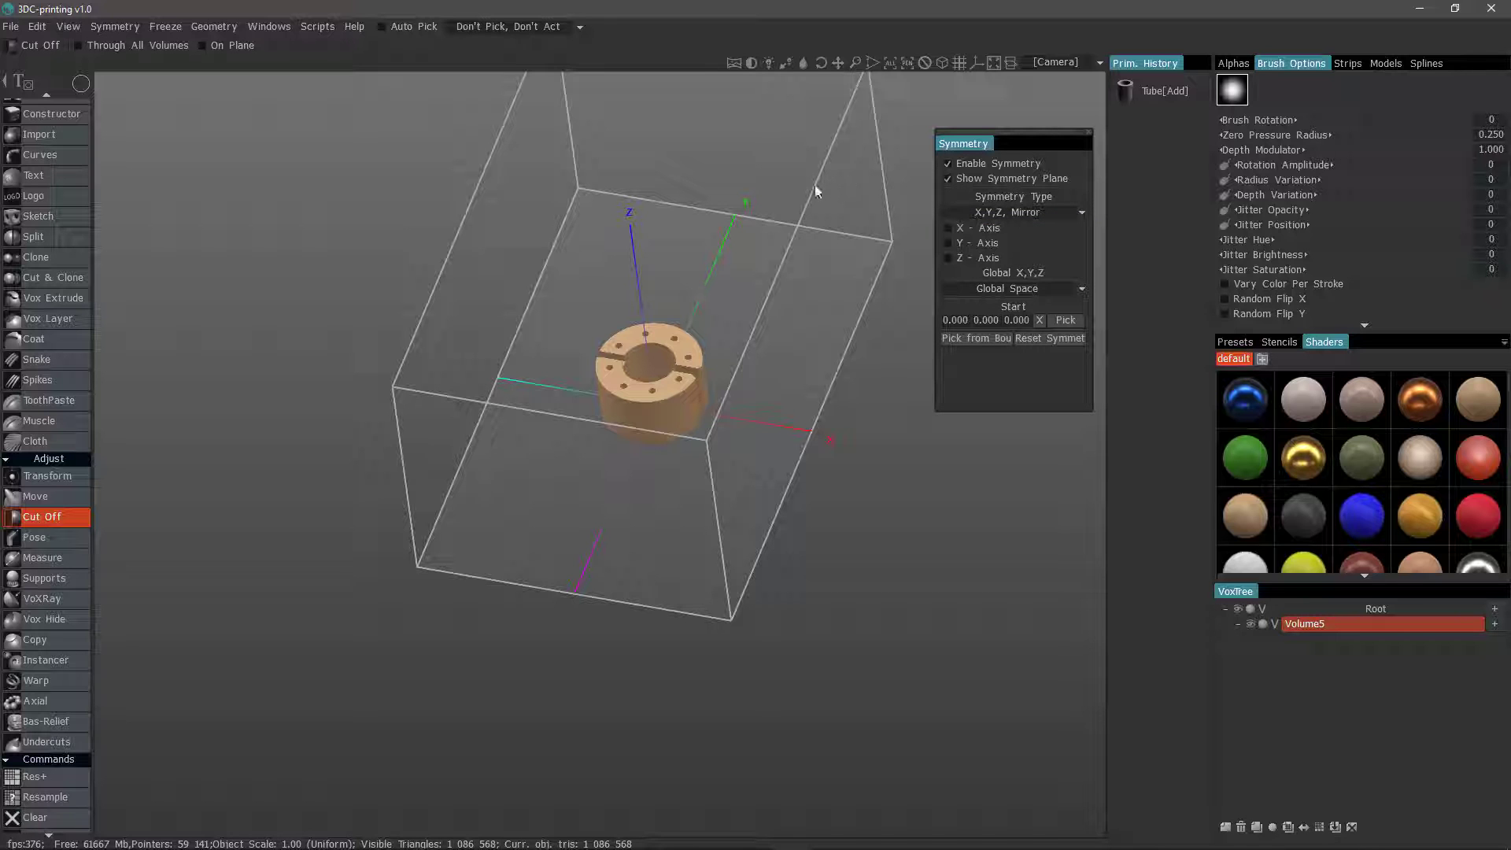
{"action": "left_click_drag", "start_coordinate": [776, 175], "coordinate": [740, 102], "text": "alt"}
{"action": "right_click_drag", "start_coordinate": [740, 103], "coordinate": [755, 314], "text": "alt"}
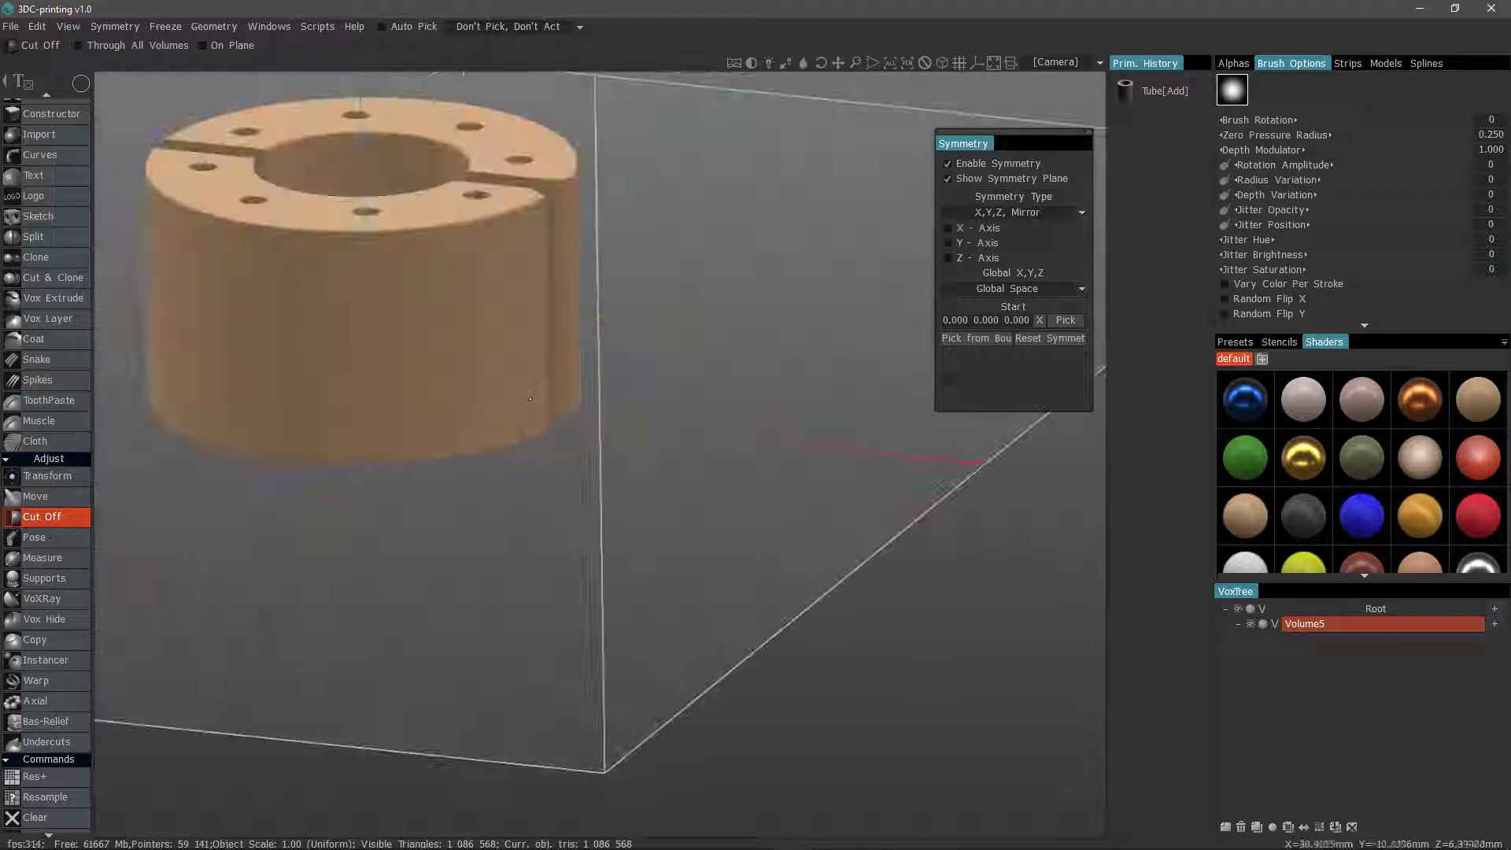
{"action": "middle_click_drag", "start_coordinate": [755, 315], "coordinate": [994, 394], "text": "alt"}
{"action": "left_click_drag", "start_coordinate": [993, 394], "coordinate": [992, 452], "text": "alt"}
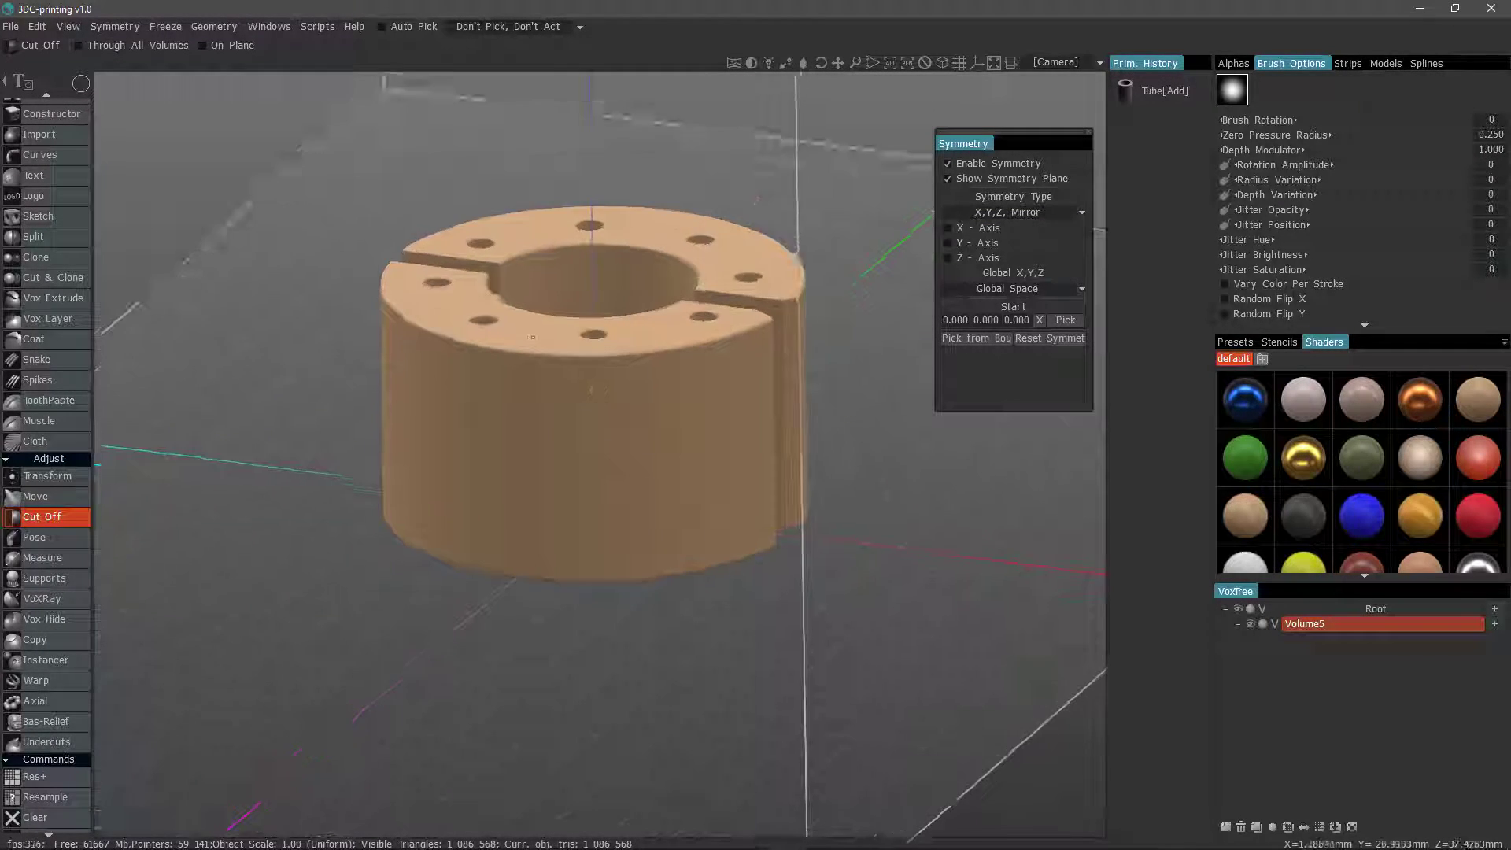